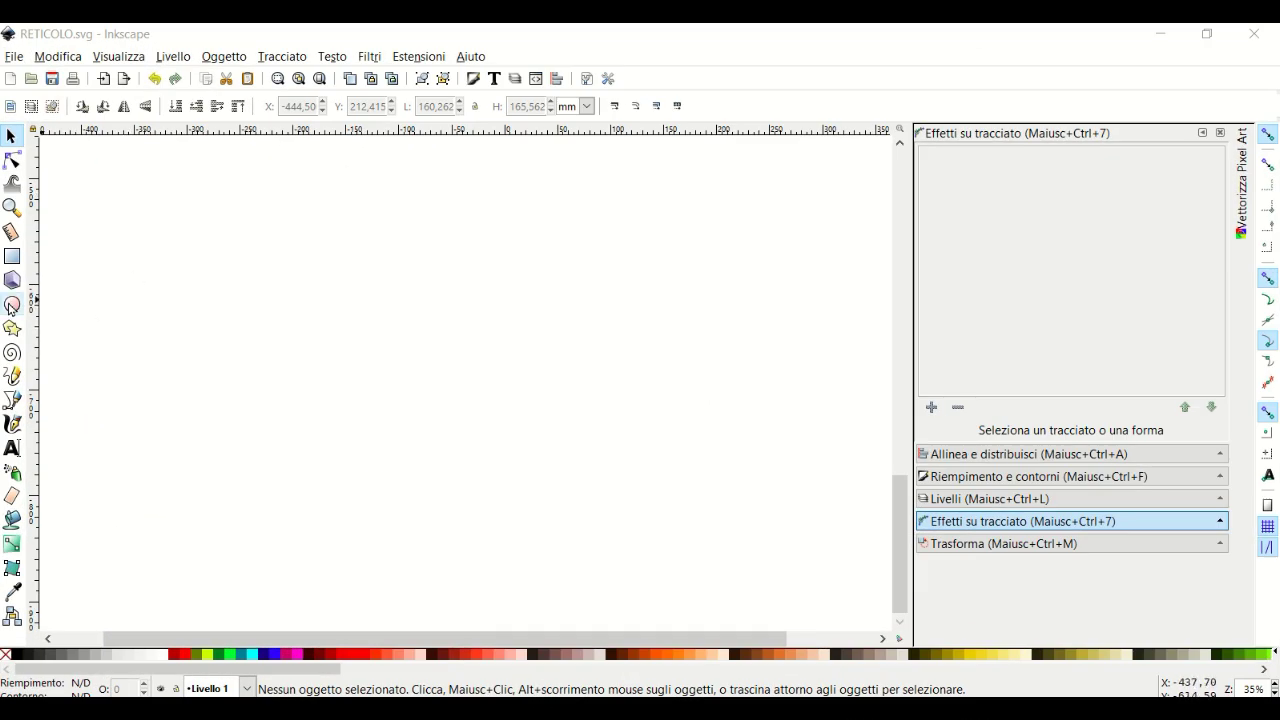
# Draw a black circle and move it toward the canvas centre.
pyautogui.click(12, 304)
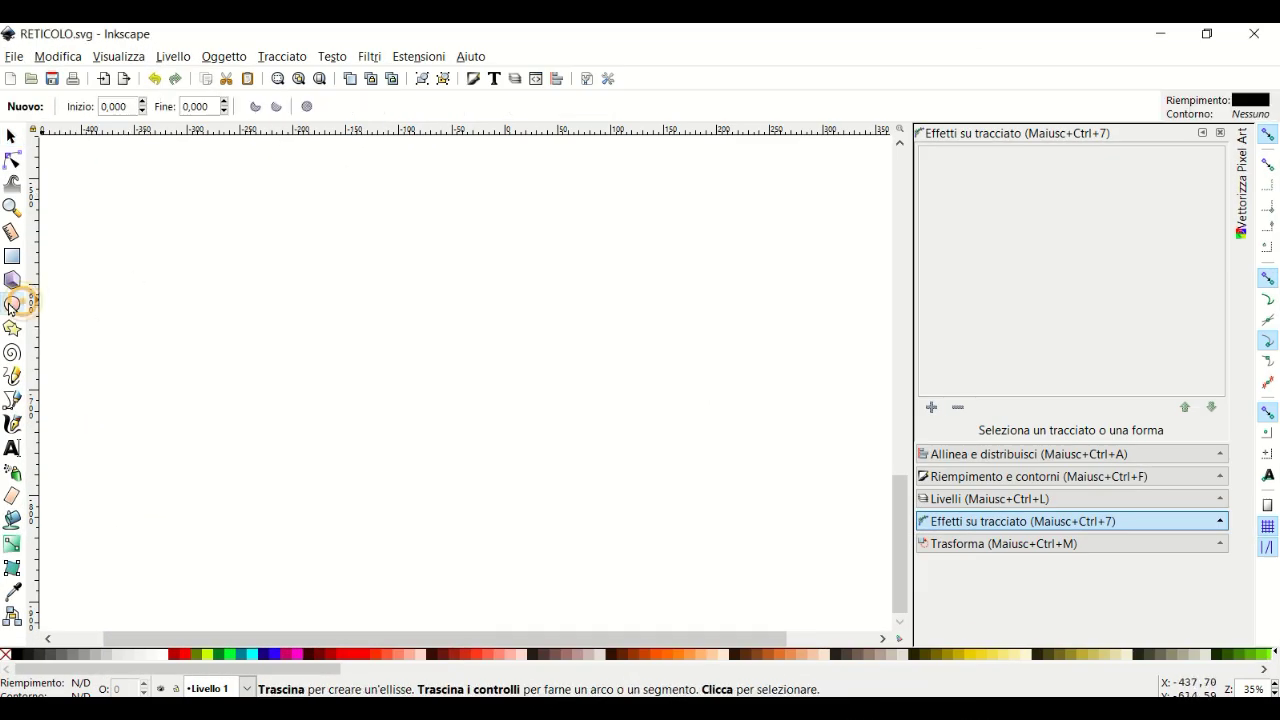
pyautogui.moveTo(149, 290); pyautogui.dragTo(316, 452)
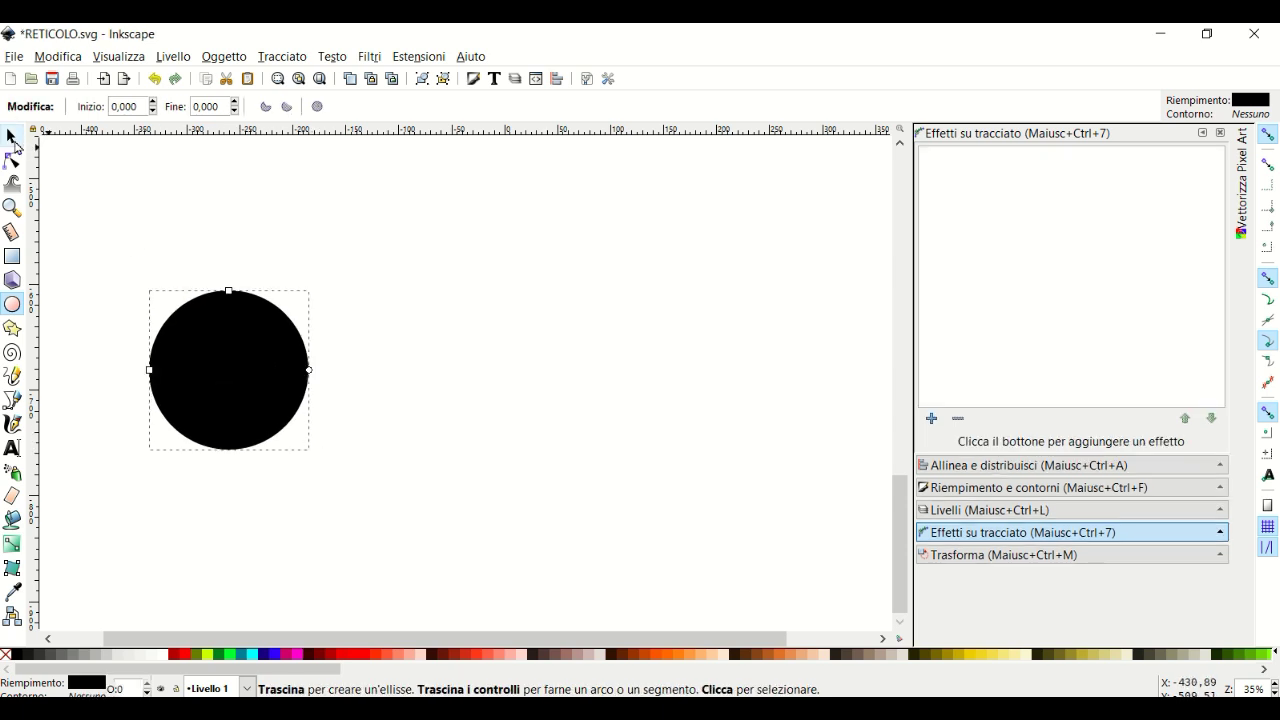
pyautogui.click(12, 136)
pyautogui.moveTo(273, 406); pyautogui.dragTo(455, 420)
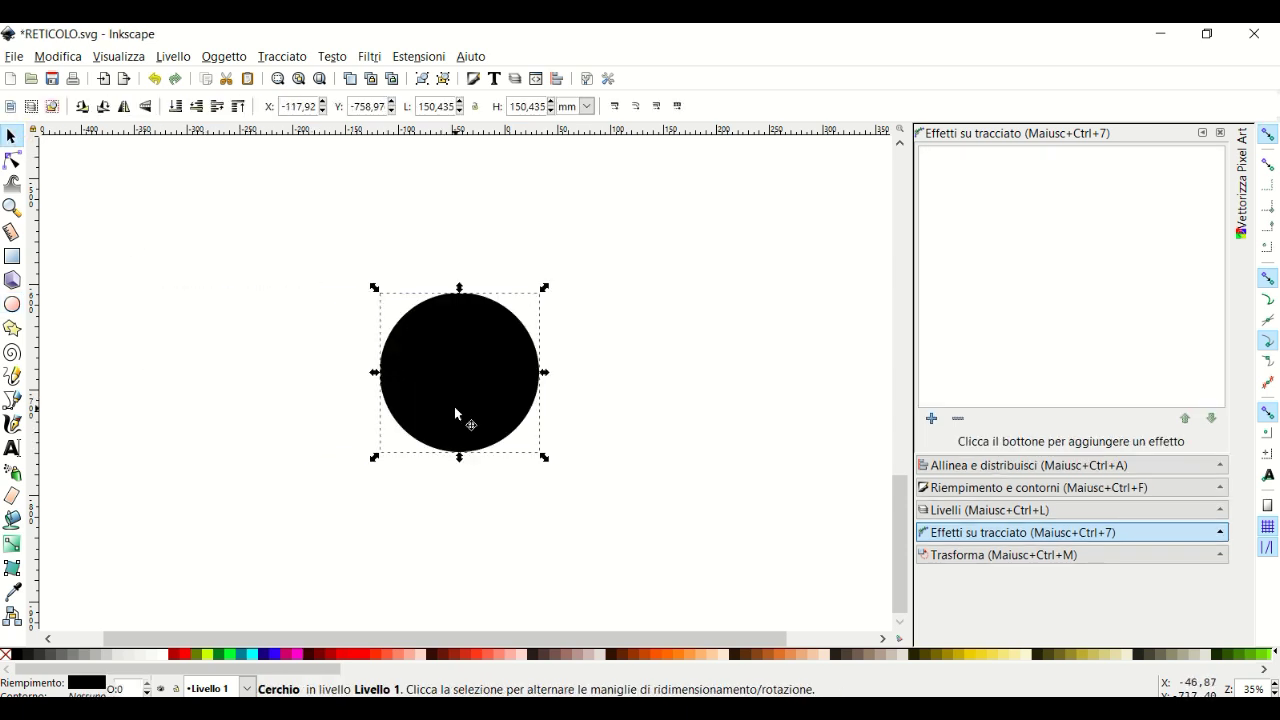
# Duplicate the circle, fill the copy fuchsia, shift it vertically, and select both circles.
pyautogui.rightClick(455, 425)
pyautogui.click(500, 147)
pyautogui.click(296, 655)
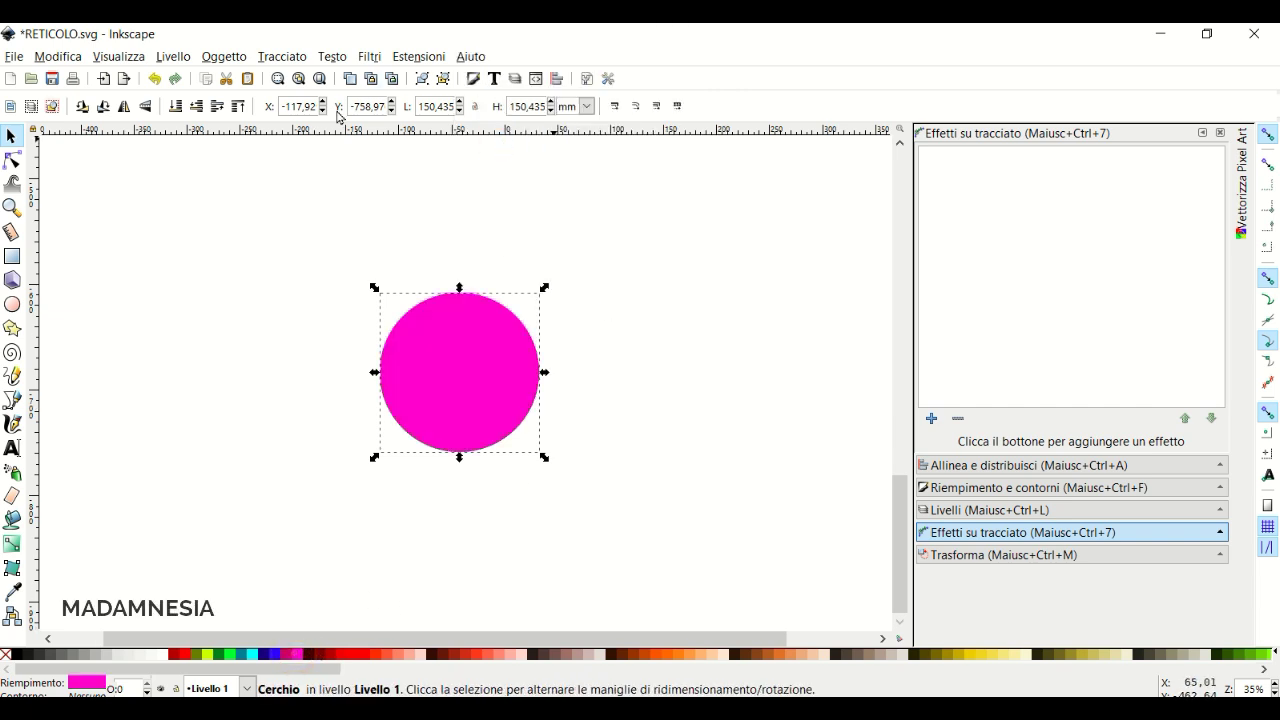
pyautogui.click(391, 102)
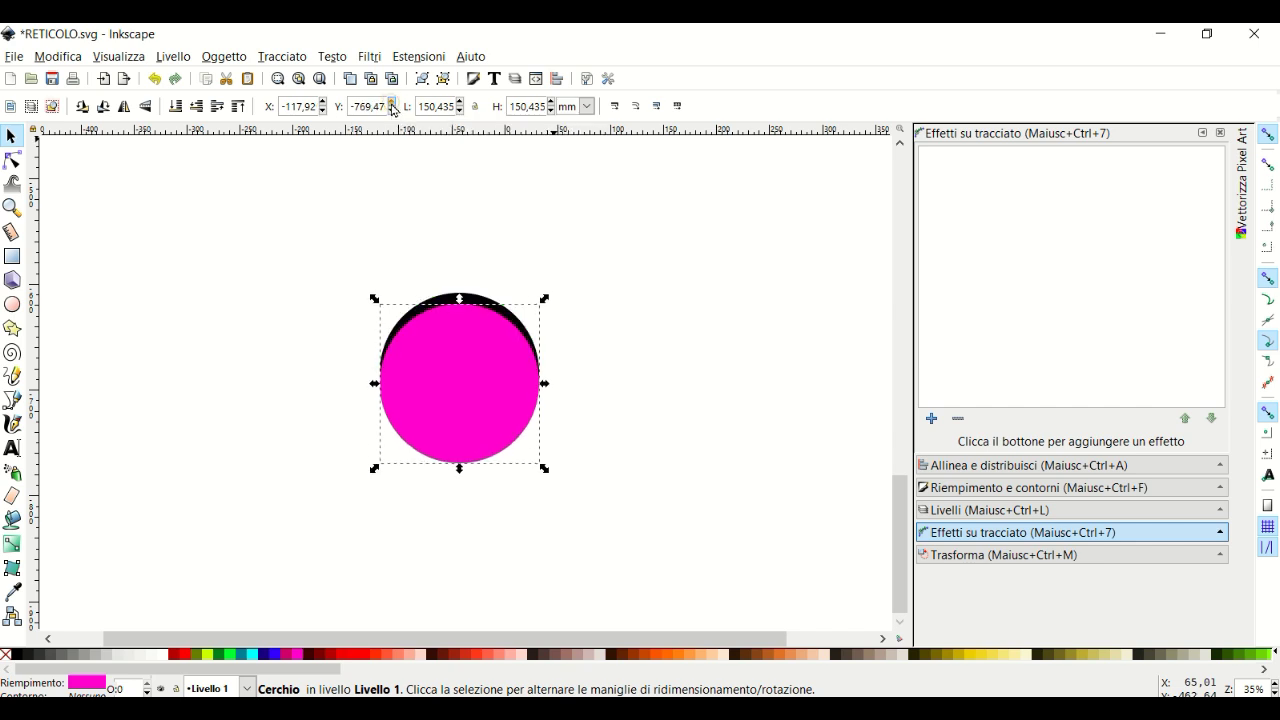
pyautogui.click(393, 108)
pyautogui.click(634, 217)
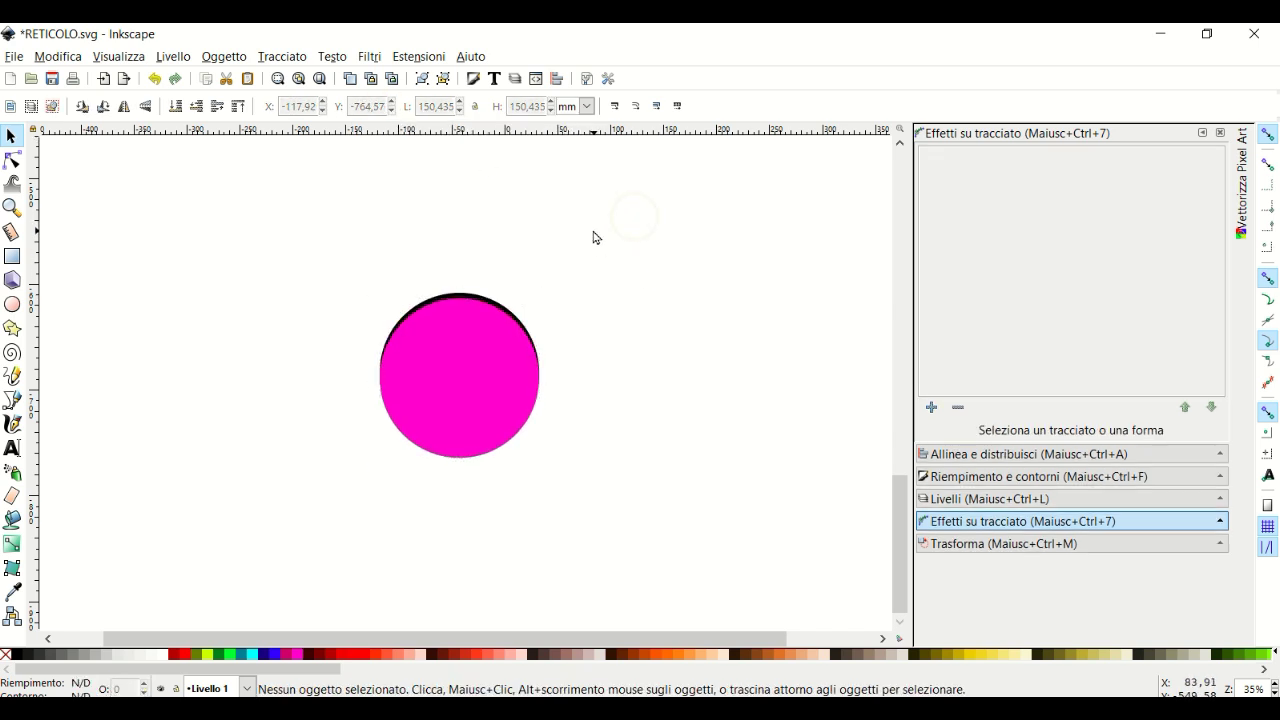
pyautogui.moveTo(593, 230); pyautogui.dragTo(303, 543)
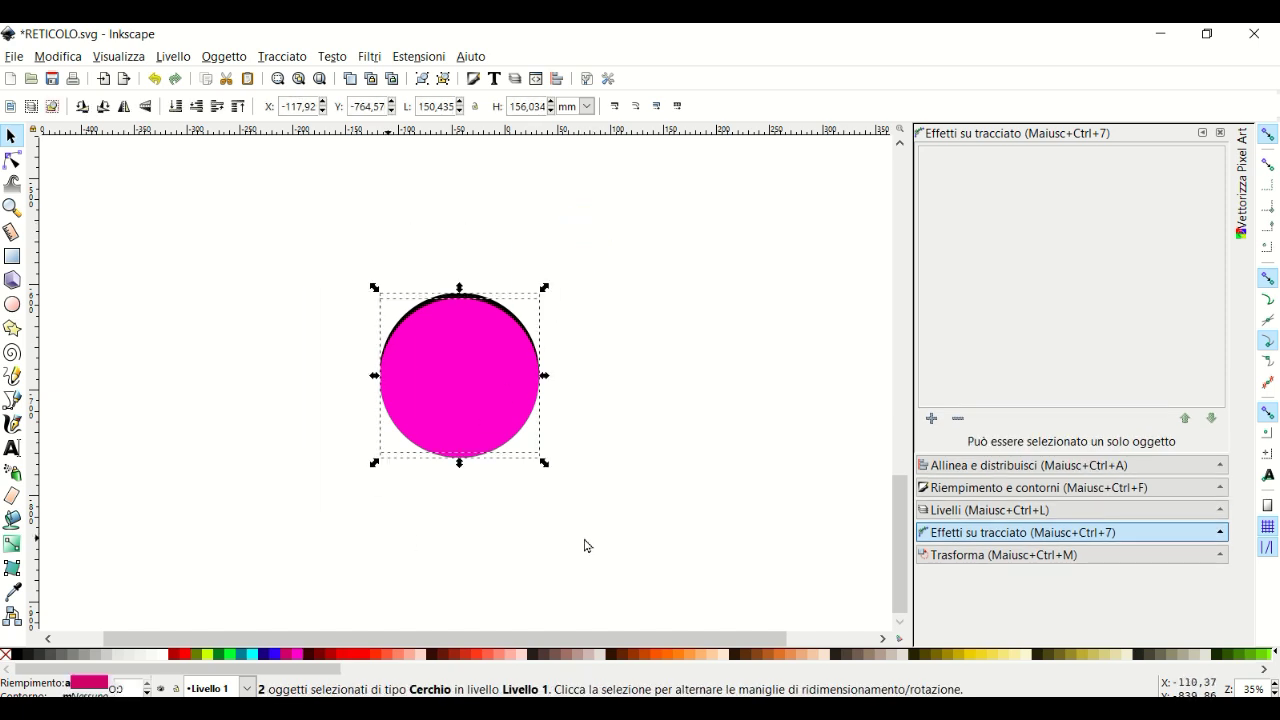
pyautogui.click(284, 58)
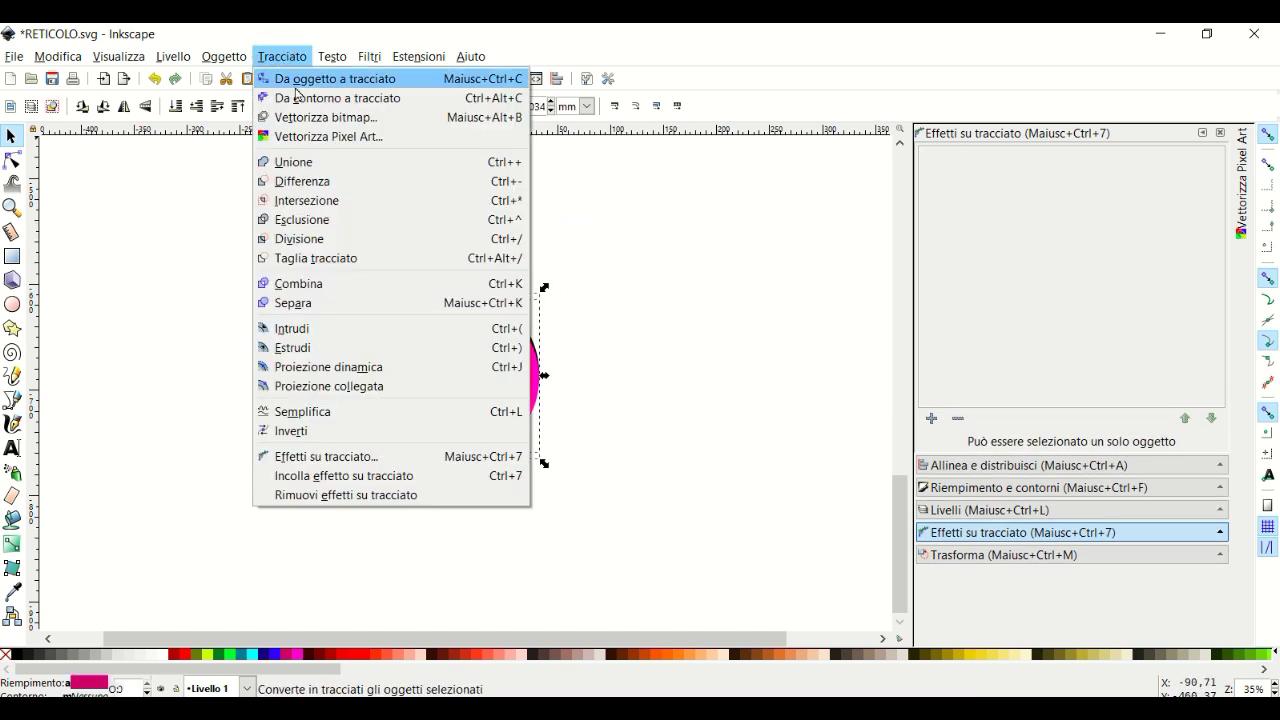
# Subtract the fuchsia circle from the black one, leaving a thin crescent arc.
pyautogui.click(320, 182)
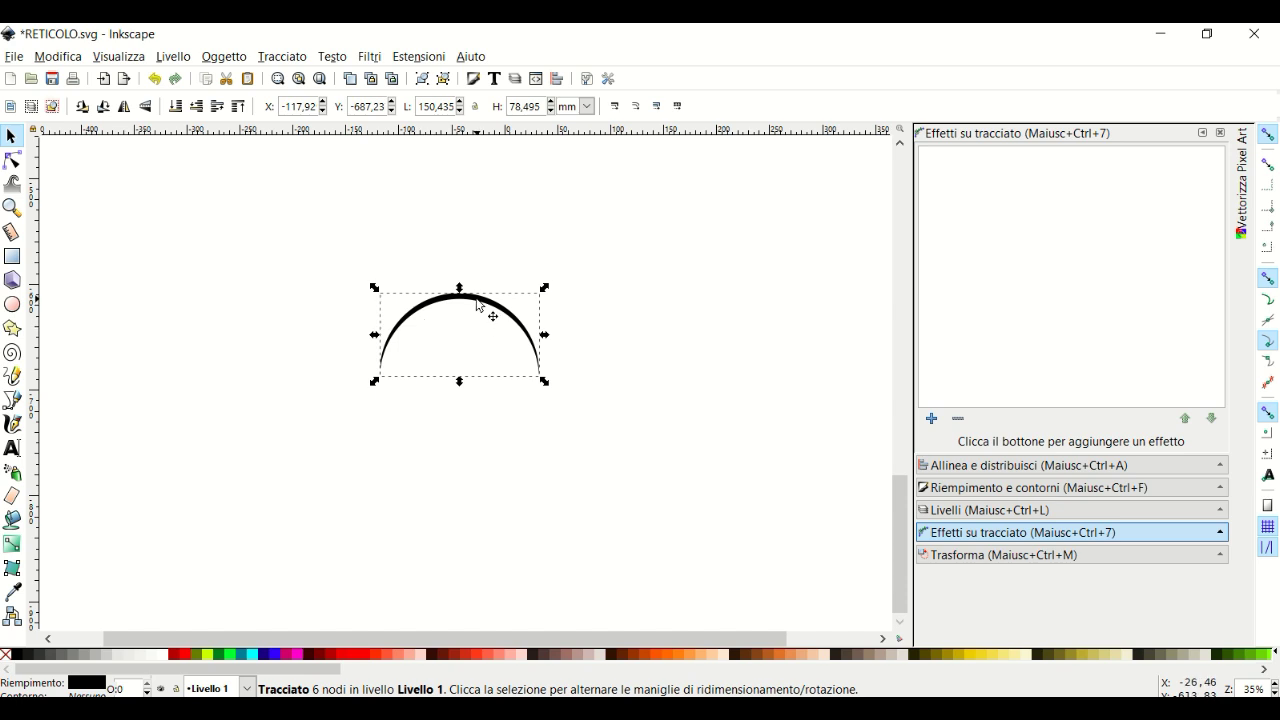
pyautogui.rightClick(478, 305)
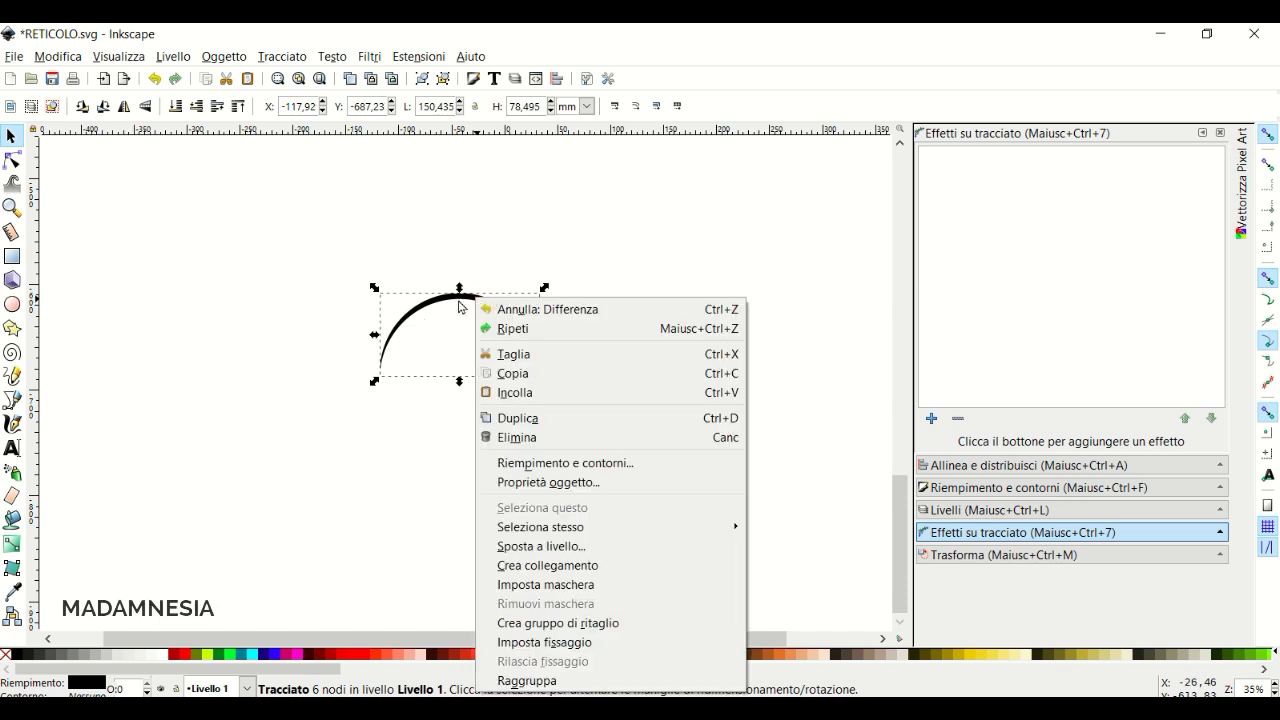
pyautogui.click(459, 306)
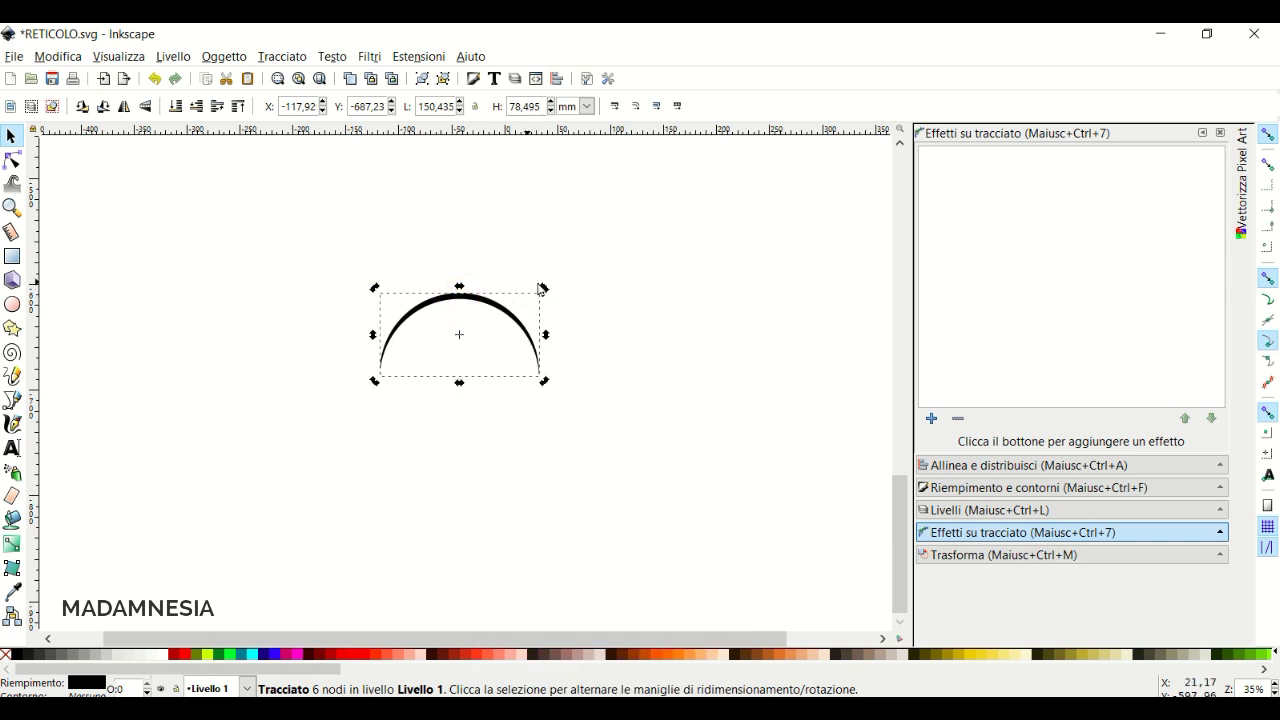
# Rotate the crescent 90° upright, move it up-left, and duplicate it.
pyautogui.press('ctrl')
pyautogui.moveTo(546, 289); pyautogui.dragTo(506, 410)
pyautogui.moveTo(491, 321); pyautogui.dragTo(337, 246)
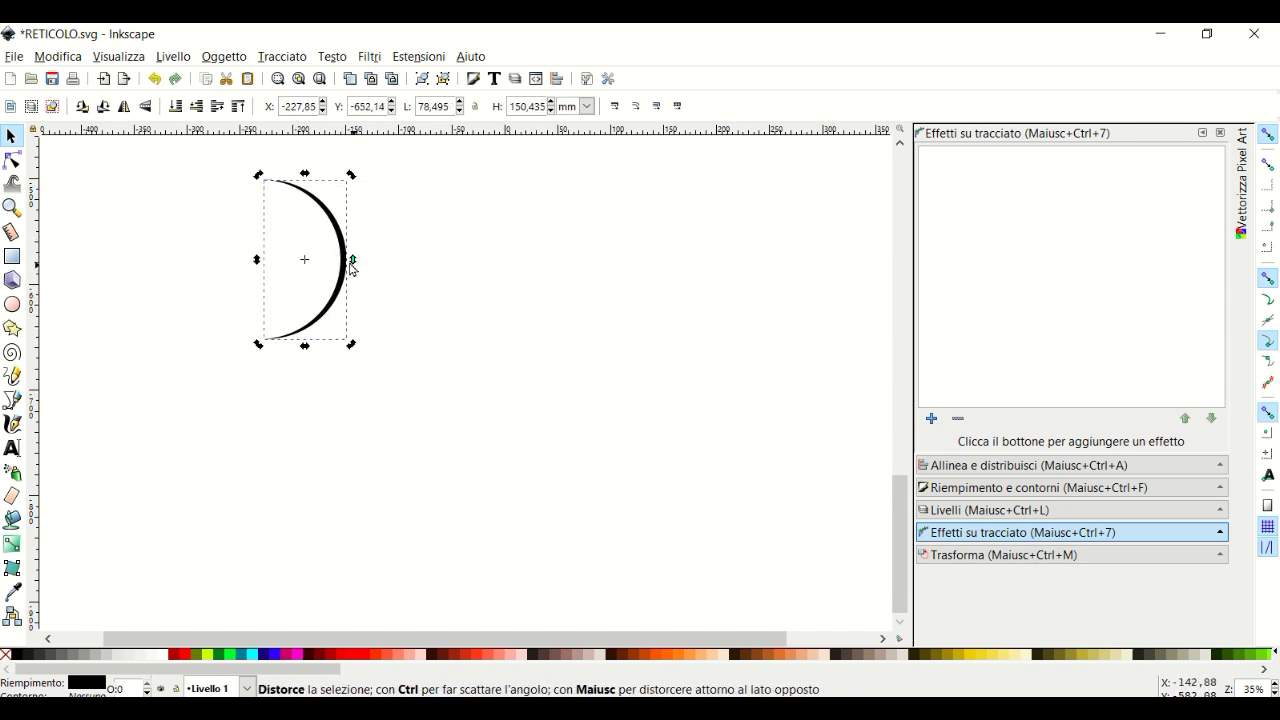
pyautogui.rightClick(340, 250)
pyautogui.click(398, 378)
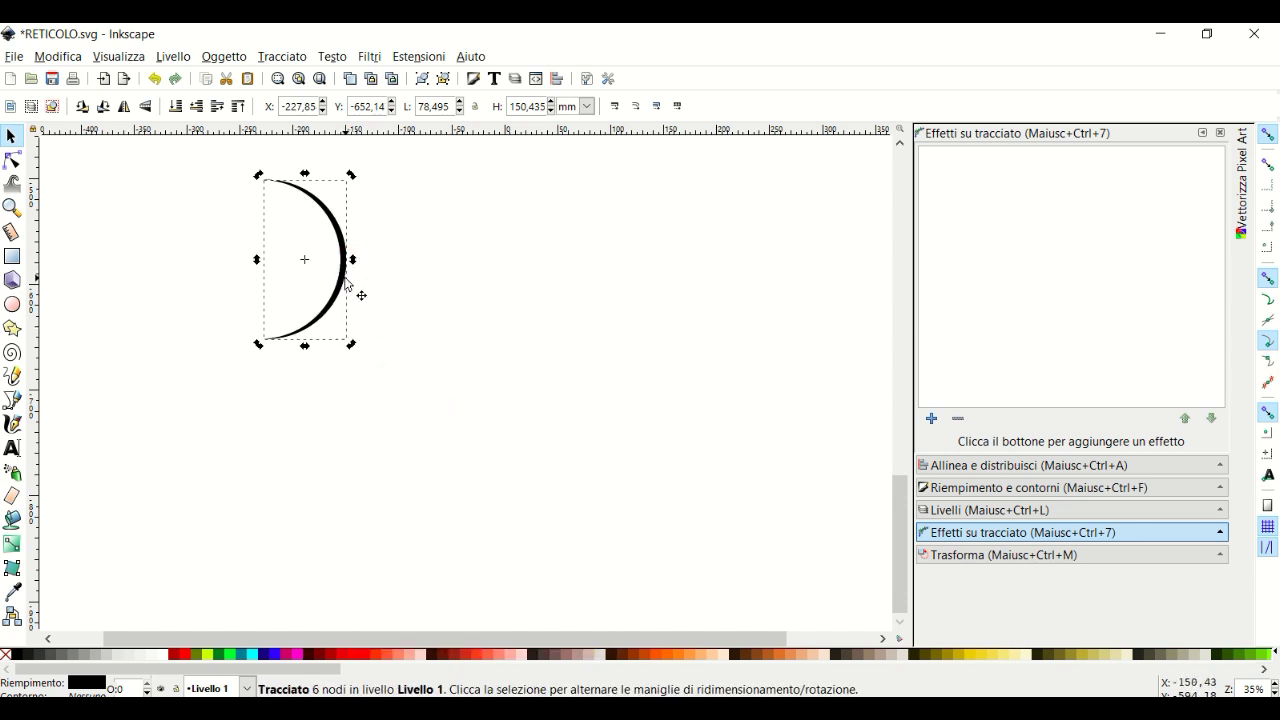
# Move the copy to the far left; make the other arc about 77% height and slightly wider.
pyautogui.moveTo(345, 283); pyautogui.dragTo(138, 279)
pyautogui.moveTo(236, 165); pyautogui.dragTo(333, 375)
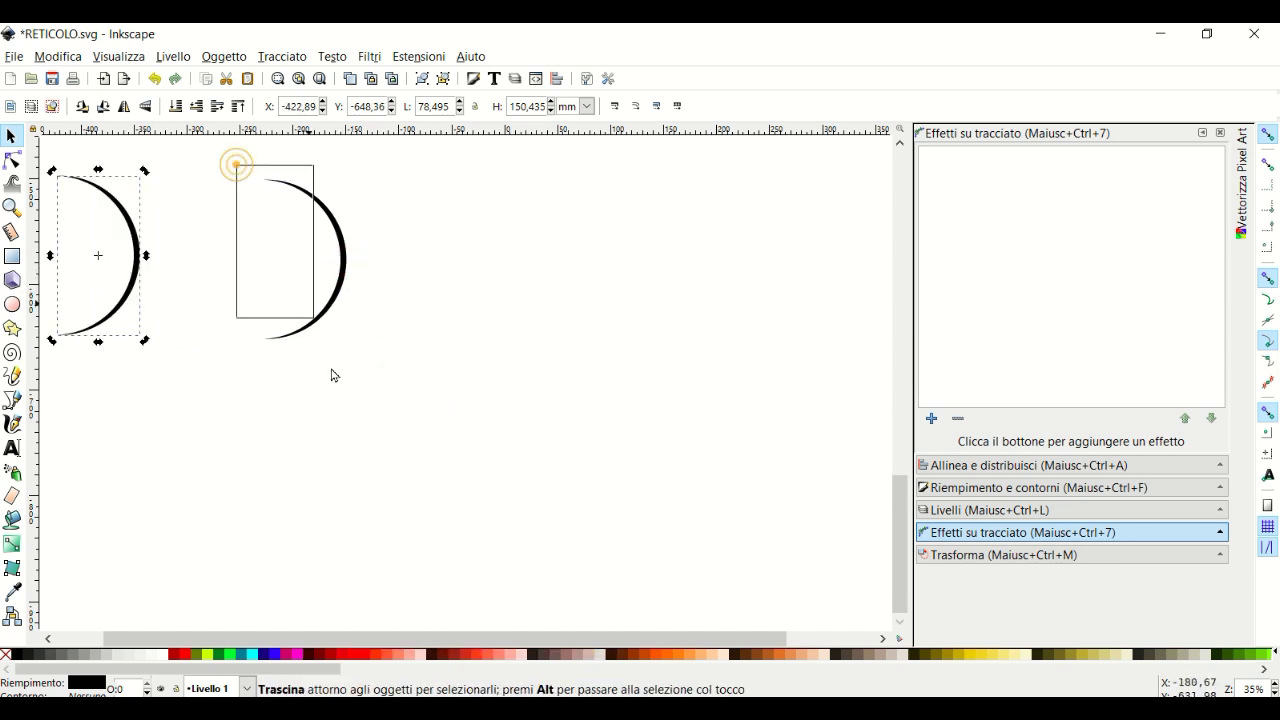
pyautogui.click(326, 291)
pyautogui.moveTo(344, 287); pyautogui.dragTo(409, 373)
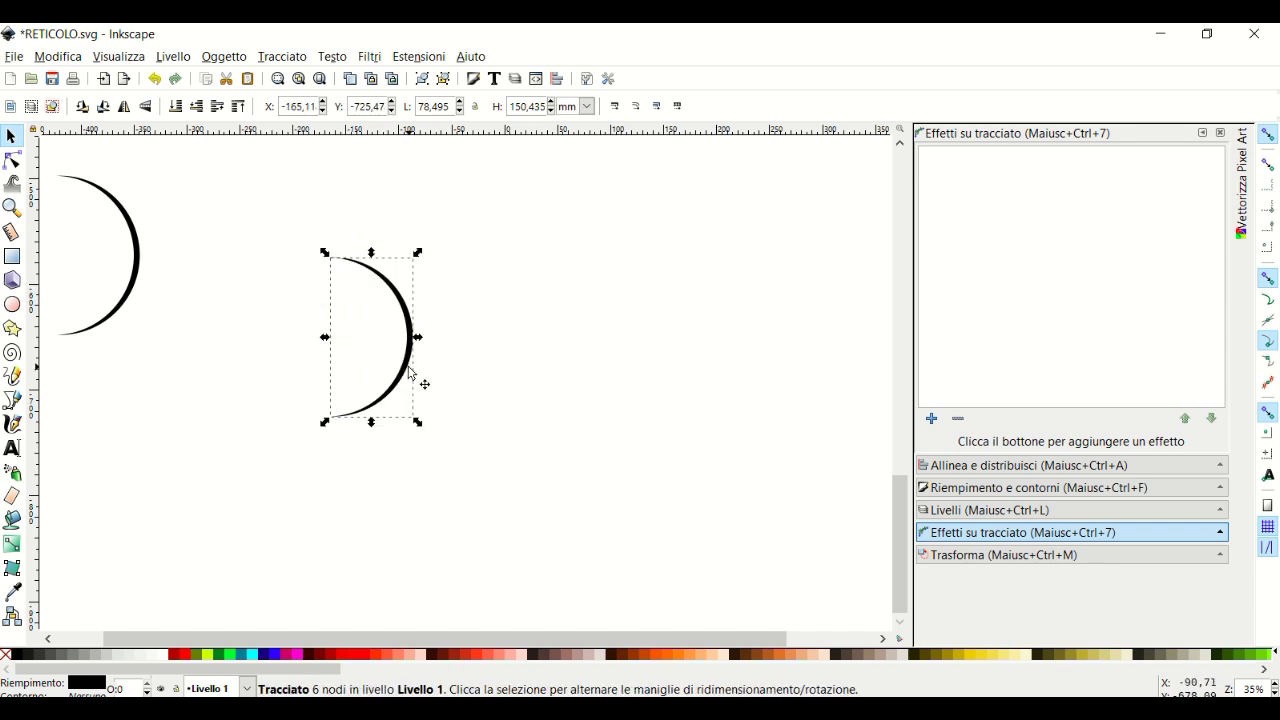
pyautogui.moveTo(371, 422); pyautogui.dragTo(367, 391)
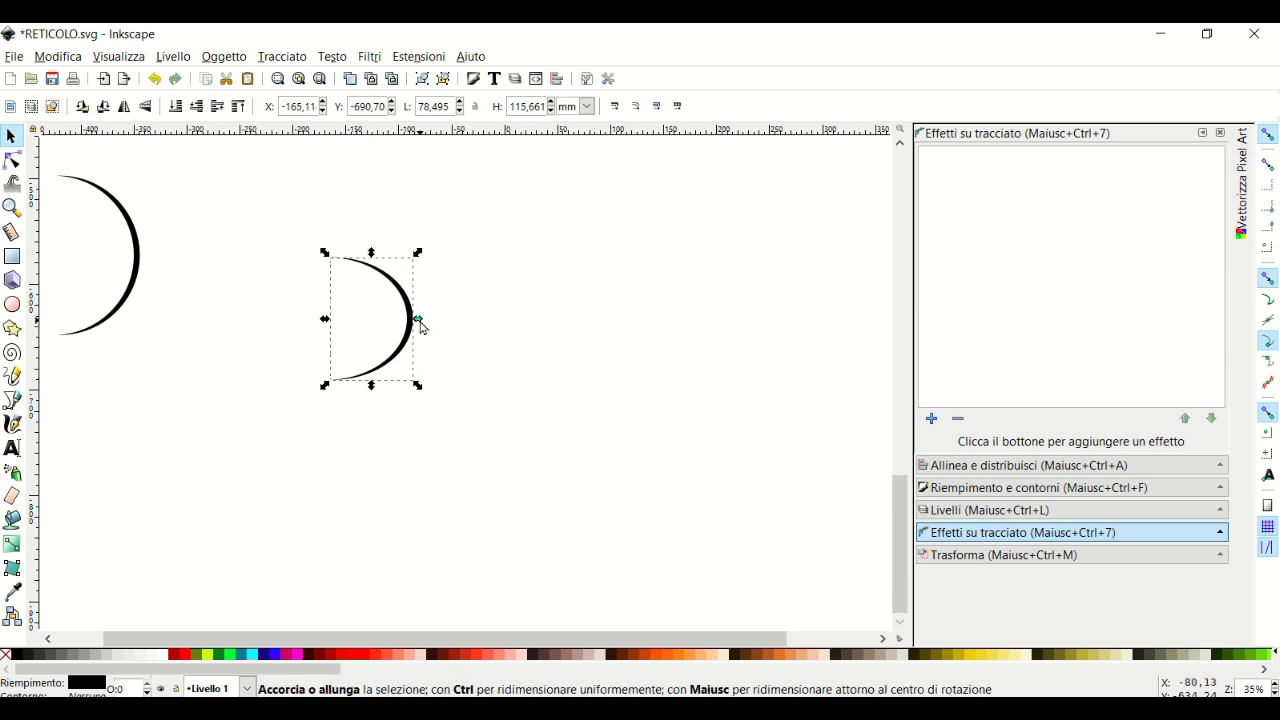
pyautogui.moveTo(420, 320); pyautogui.dragTo(428, 320)
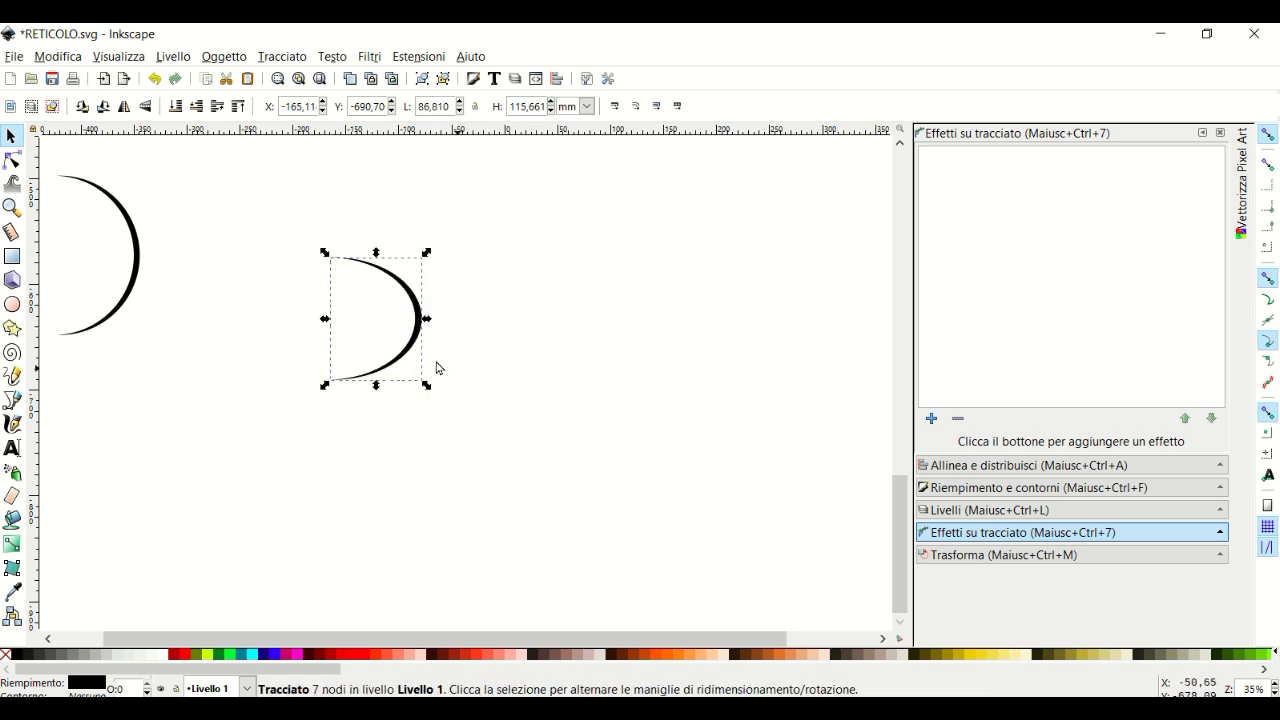
# Duplicate the resized arc, place the copy well to the right, and select both right-hand arcs.
pyautogui.rightClick(425, 335)
pyautogui.click(462, 447)
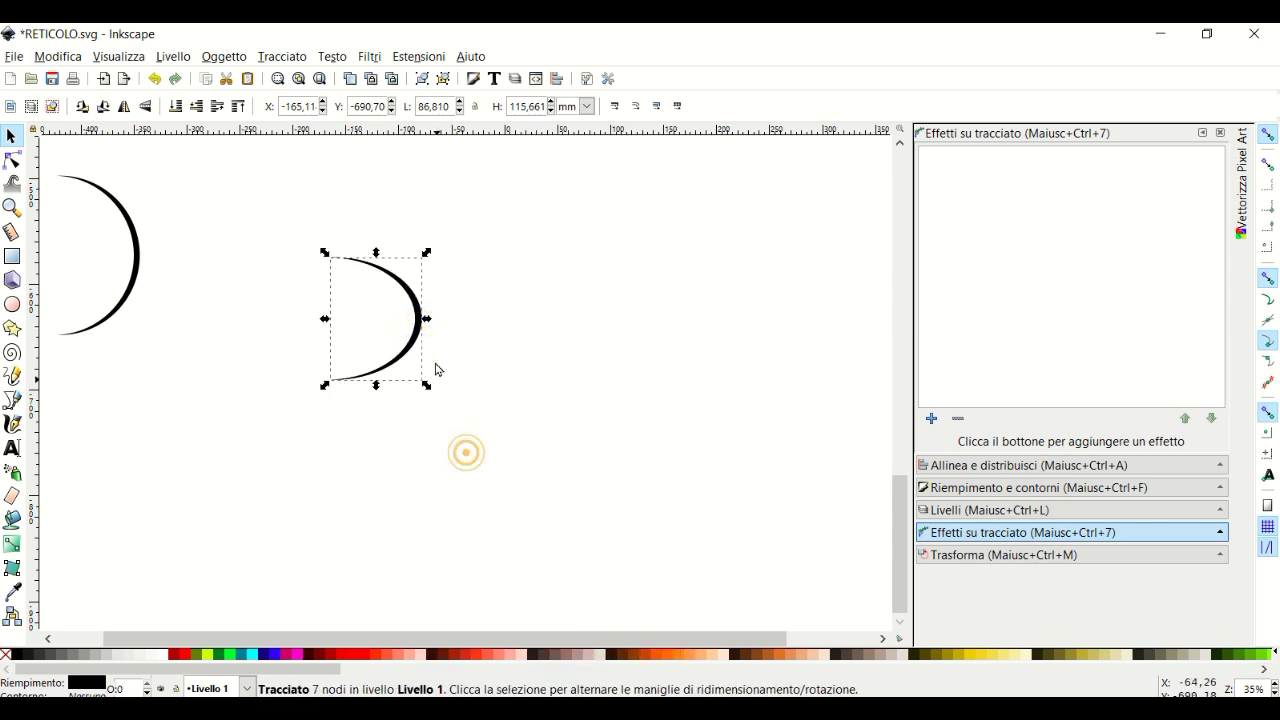
pyautogui.moveTo(421, 327); pyautogui.dragTo(795, 336)
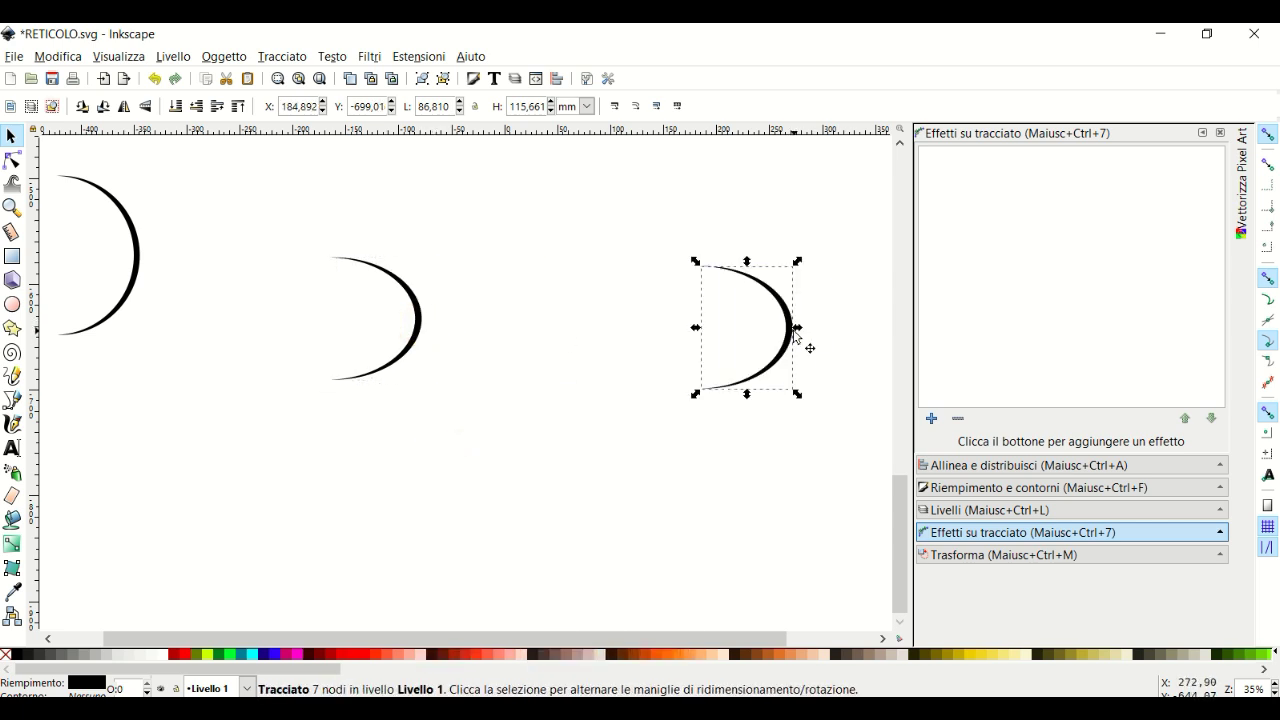
pyautogui.moveTo(792, 337); pyautogui.dragTo(798, 365)
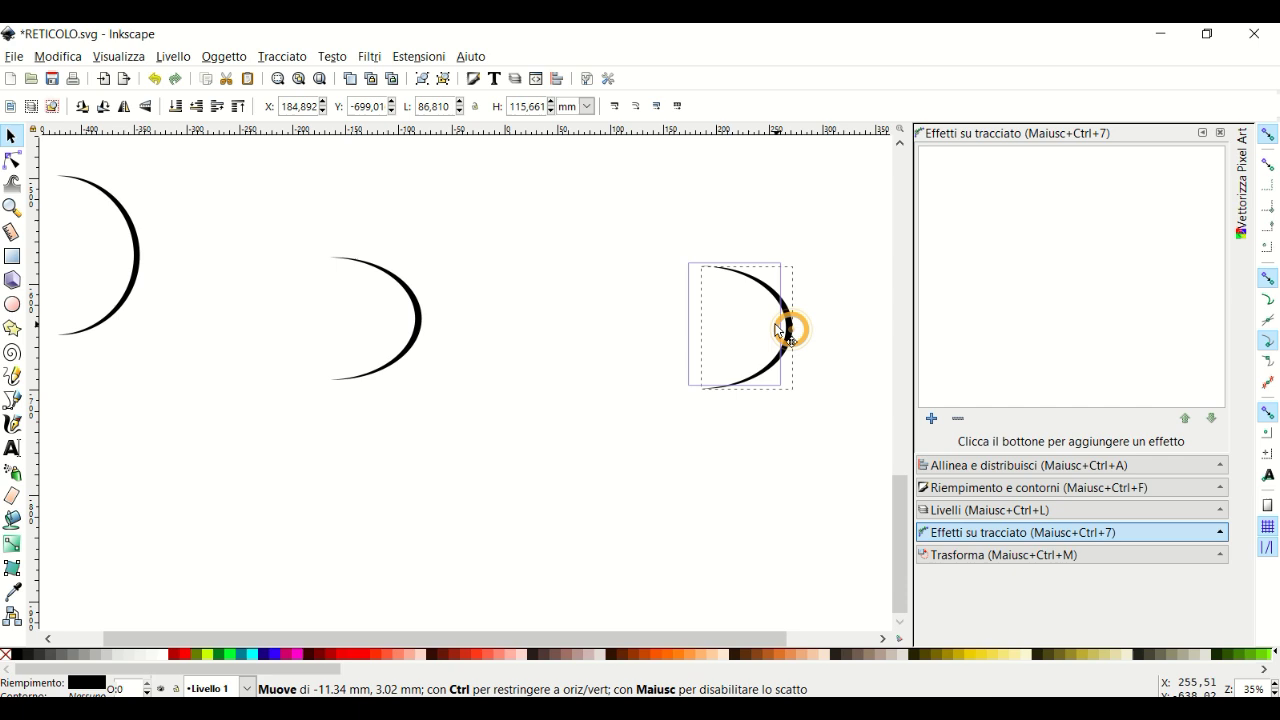
pyautogui.moveTo(309, 237); pyautogui.dragTo(866, 433)
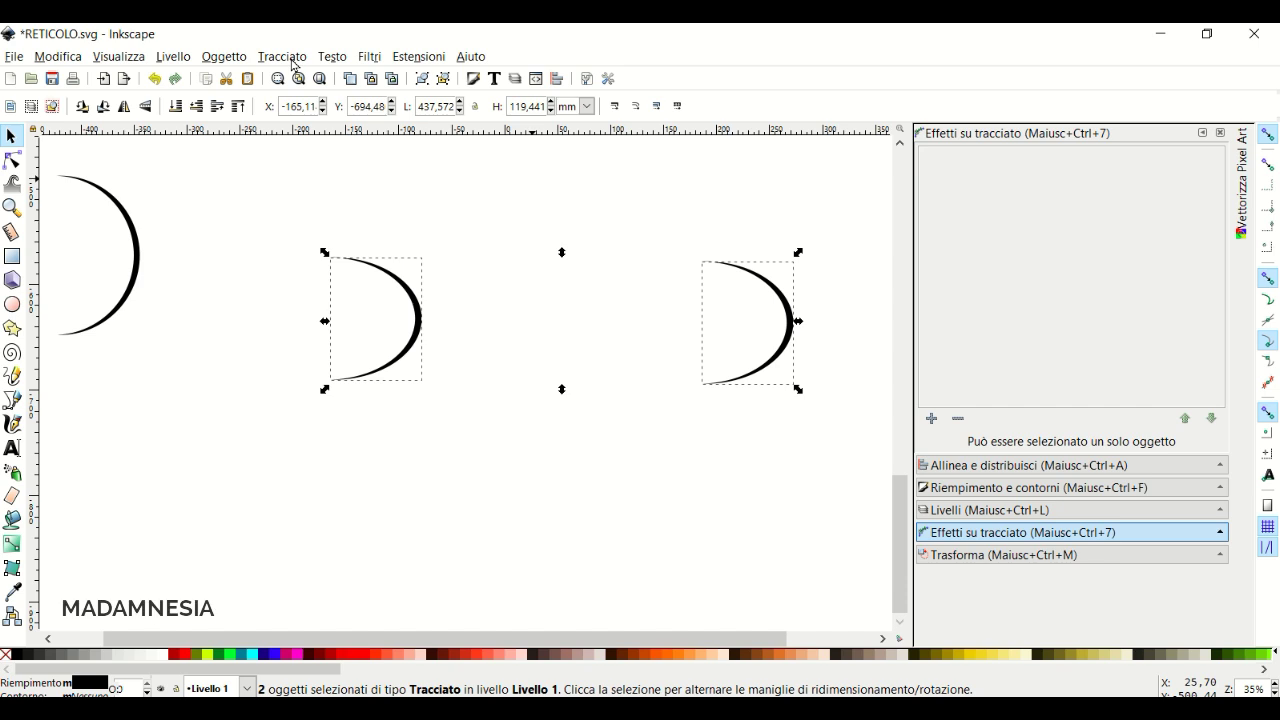
# Select the middle and rightmost crescents together.
pyautogui.click(292, 58)
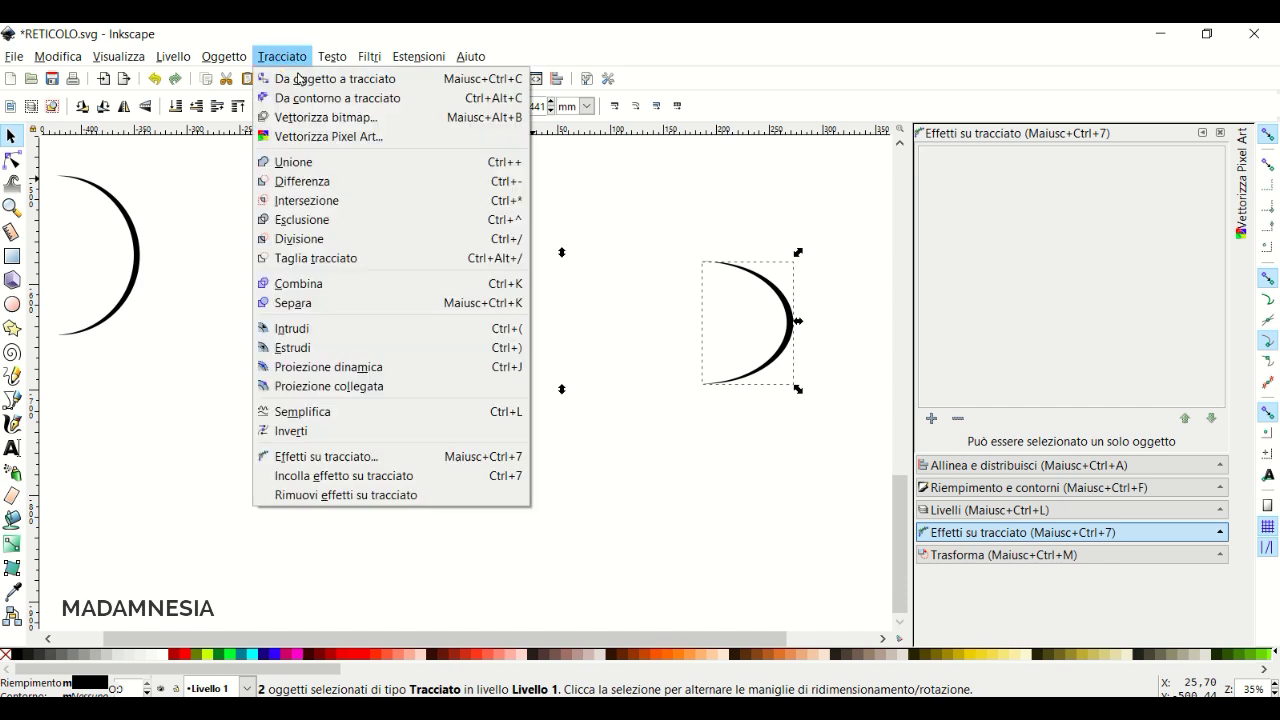
pyautogui.click(298, 78)
pyautogui.keyDown('ctrl'); pyautogui.click(426, 340); pyautogui.keyUp('ctrl')
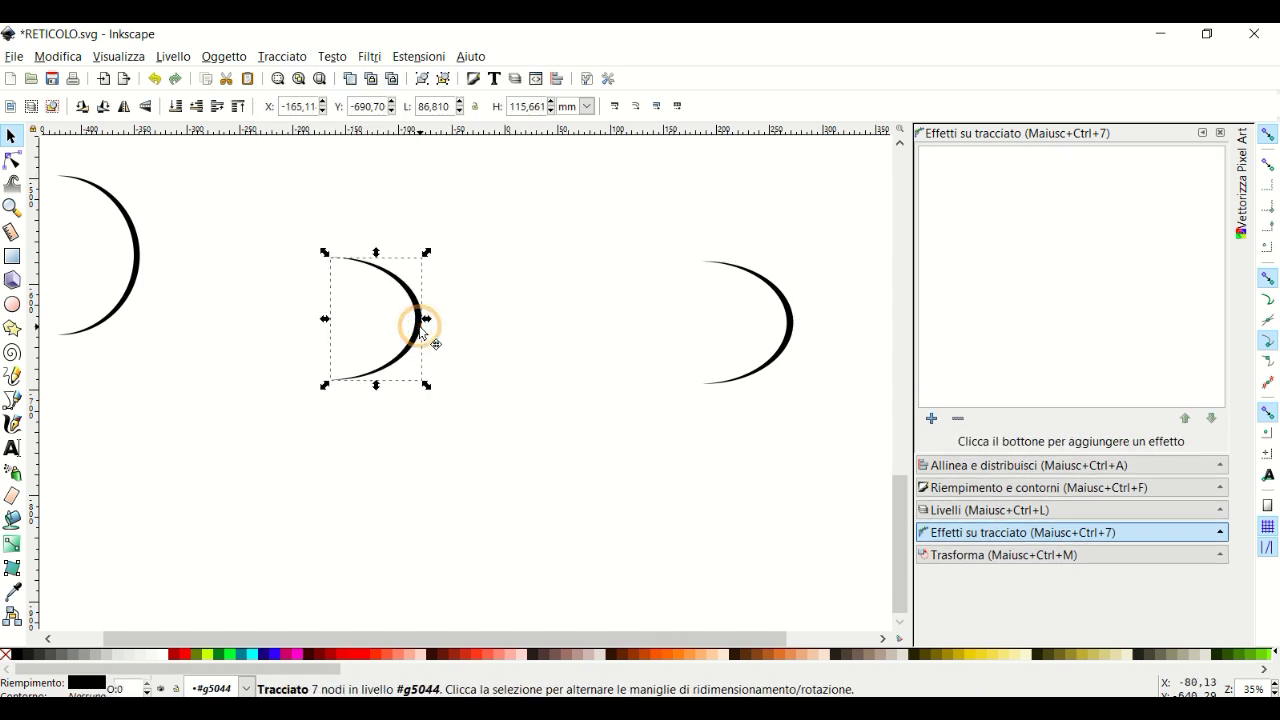
pyautogui.keyDown('ctrl'); pyautogui.click(770, 293); pyautogui.keyUp('ctrl')
pyautogui.keyDown('ctrl'); pyautogui.keyDown('shift'); pyautogui.click(416, 296); pyautogui.keyUp('shift'); pyautogui.keyUp('ctrl')
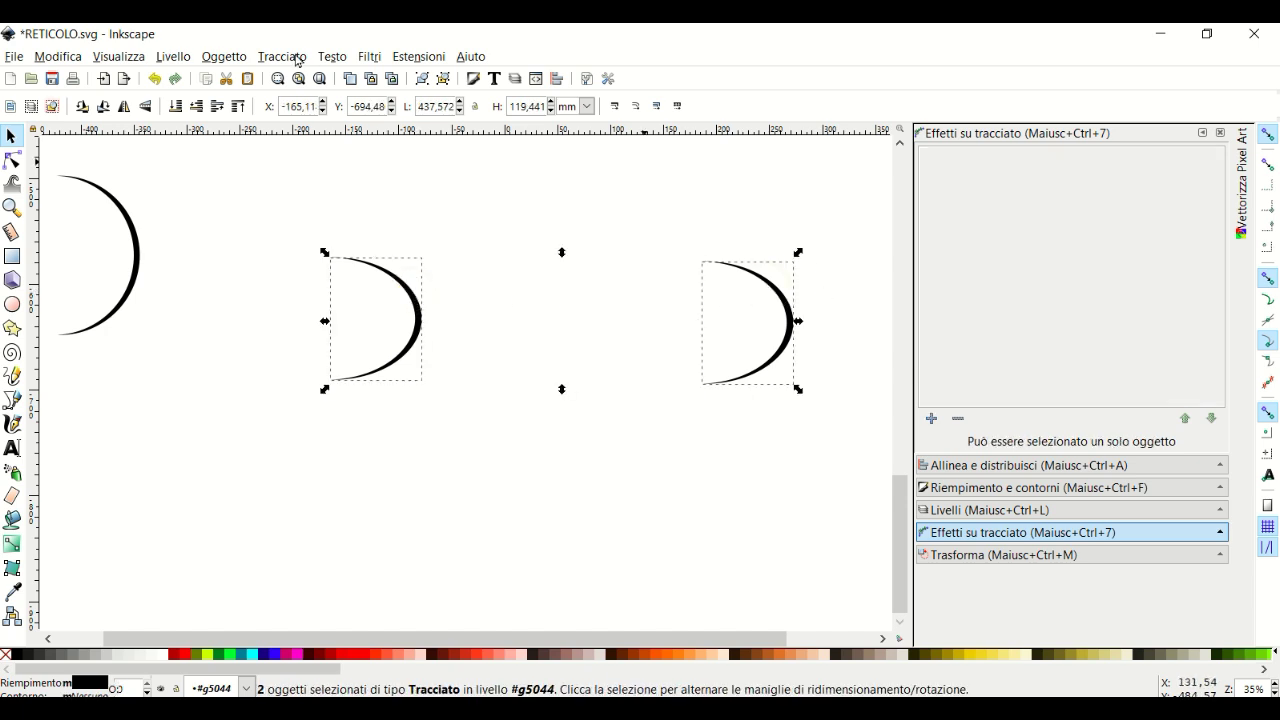
# Interpolate between them with Estensioni > Genera da tracciato > Interpola, 7 steps.
pyautogui.click(419, 57)
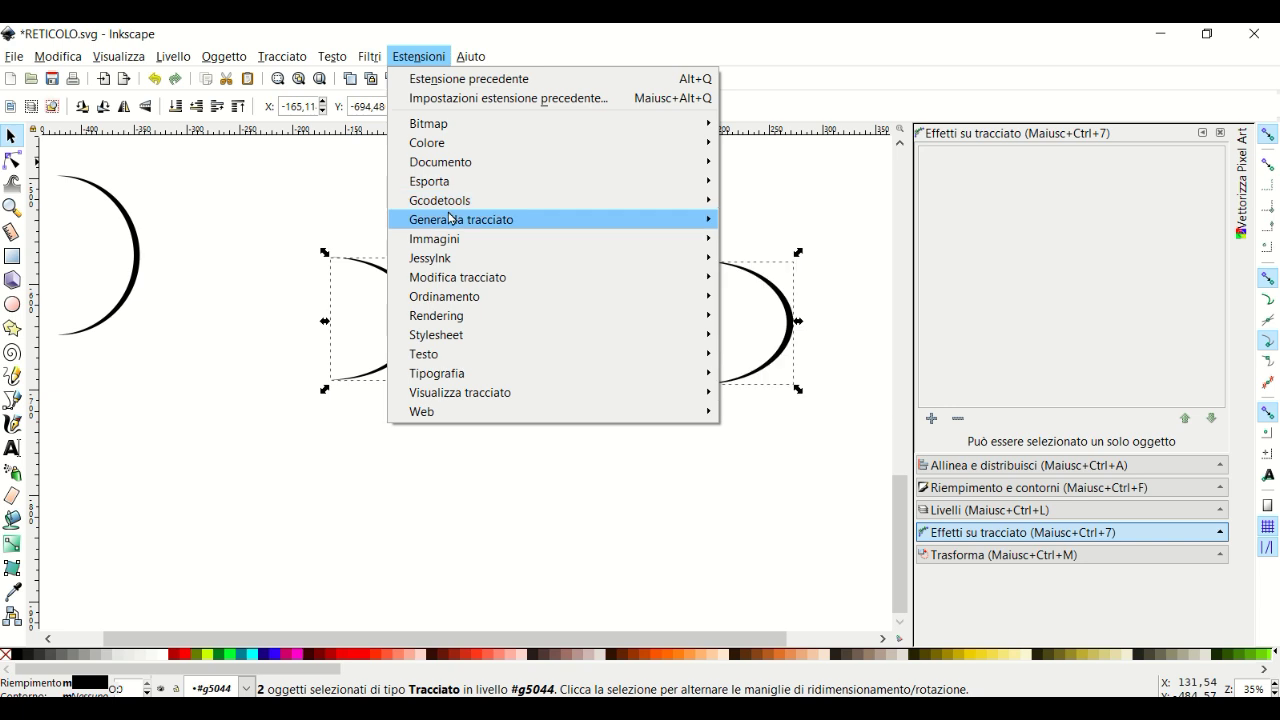
pyautogui.click(765, 259)
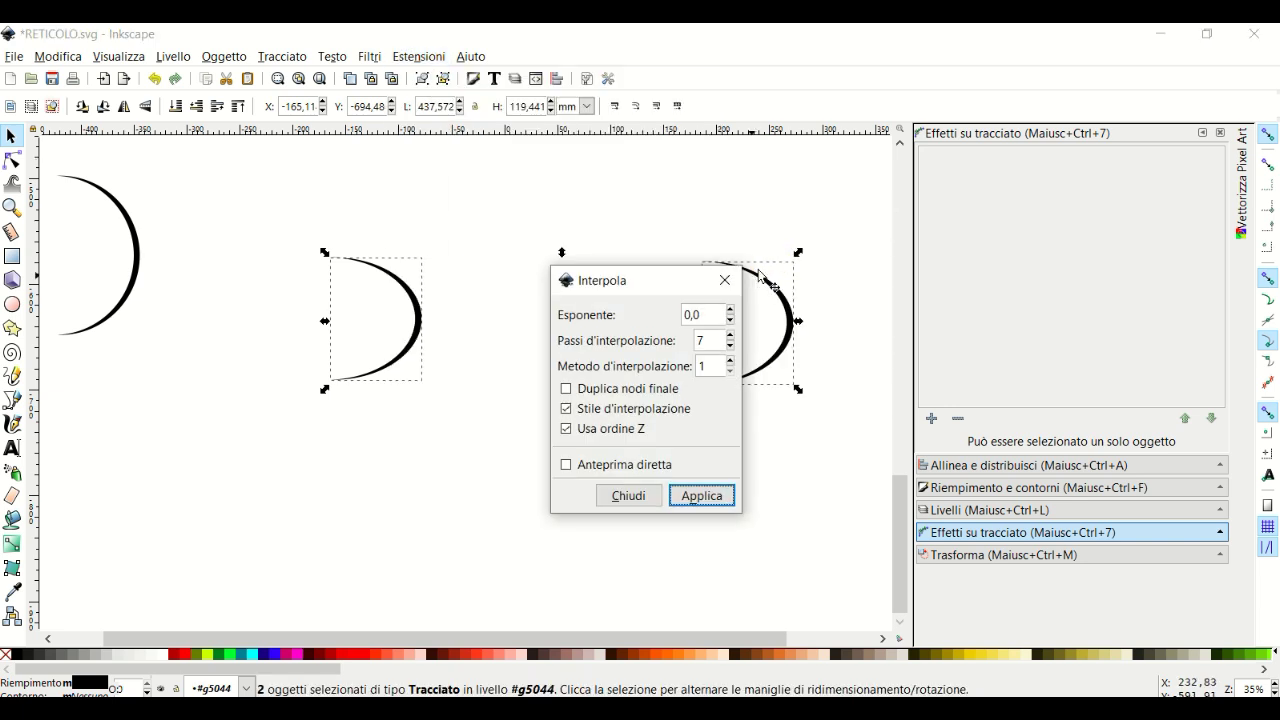
pyautogui.click(706, 497)
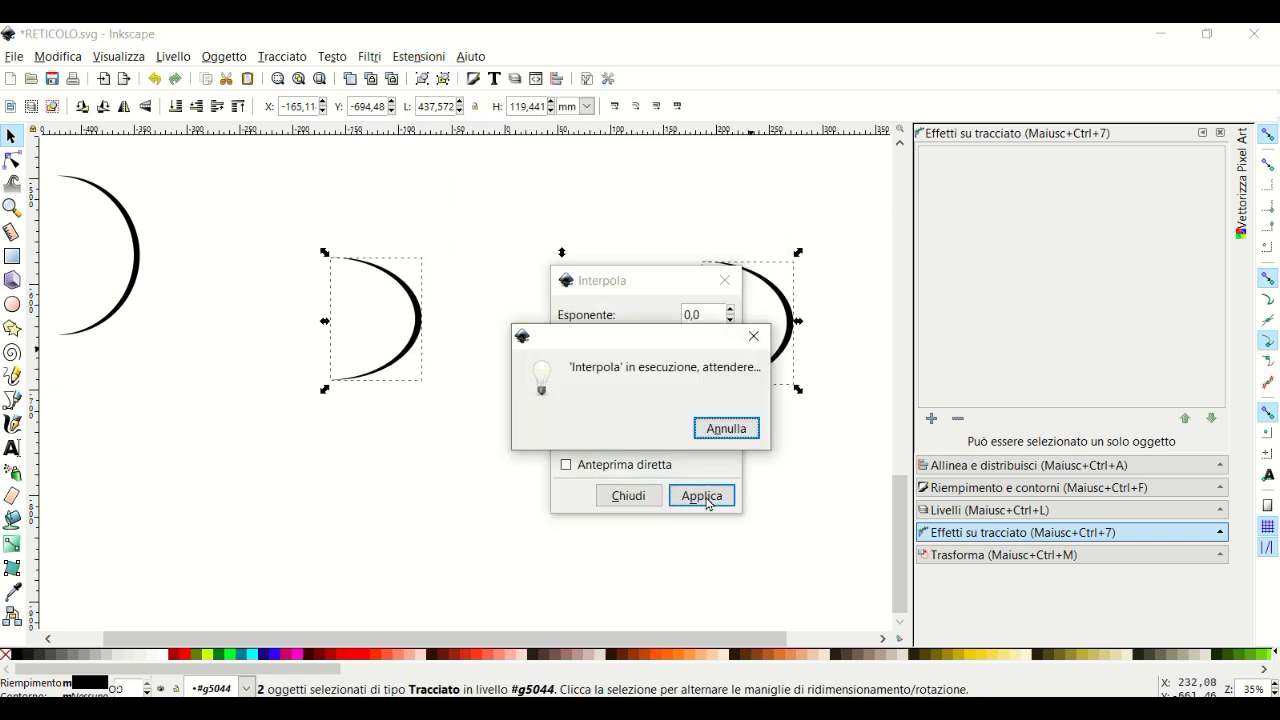
pyautogui.click(725, 280)
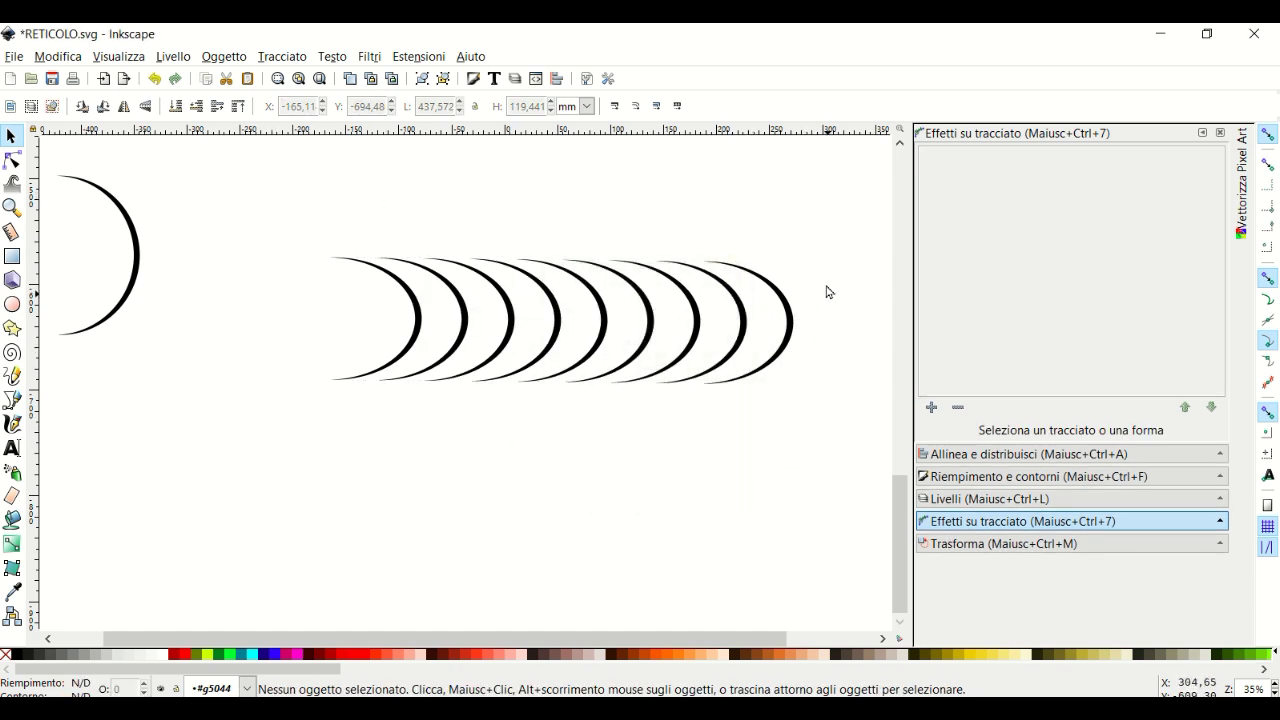
pyautogui.click(293, 211)
# Select the interpolated crescent row and squeeze it to about 30% width.
pyautogui.click(590, 362)
pyautogui.moveTo(316, 208)
pyautogui.mouseDown()
pyautogui.moveTo(814, 460)
pyautogui.moveTo(856, 457)
pyautogui.mouseUp()
pyautogui.moveTo(797, 322); pyautogui.dragTo(453, 325)
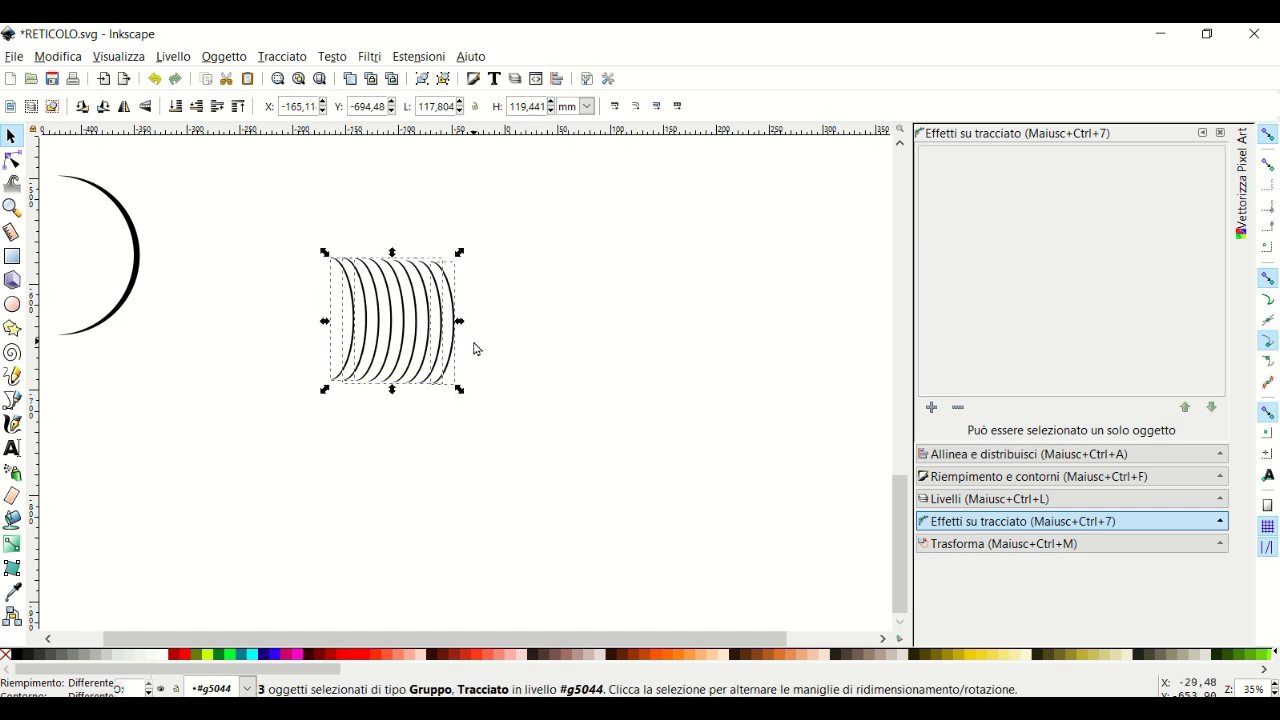
# Group the three arc sets into one object and begin rotating the group.
pyautogui.click(224, 57)
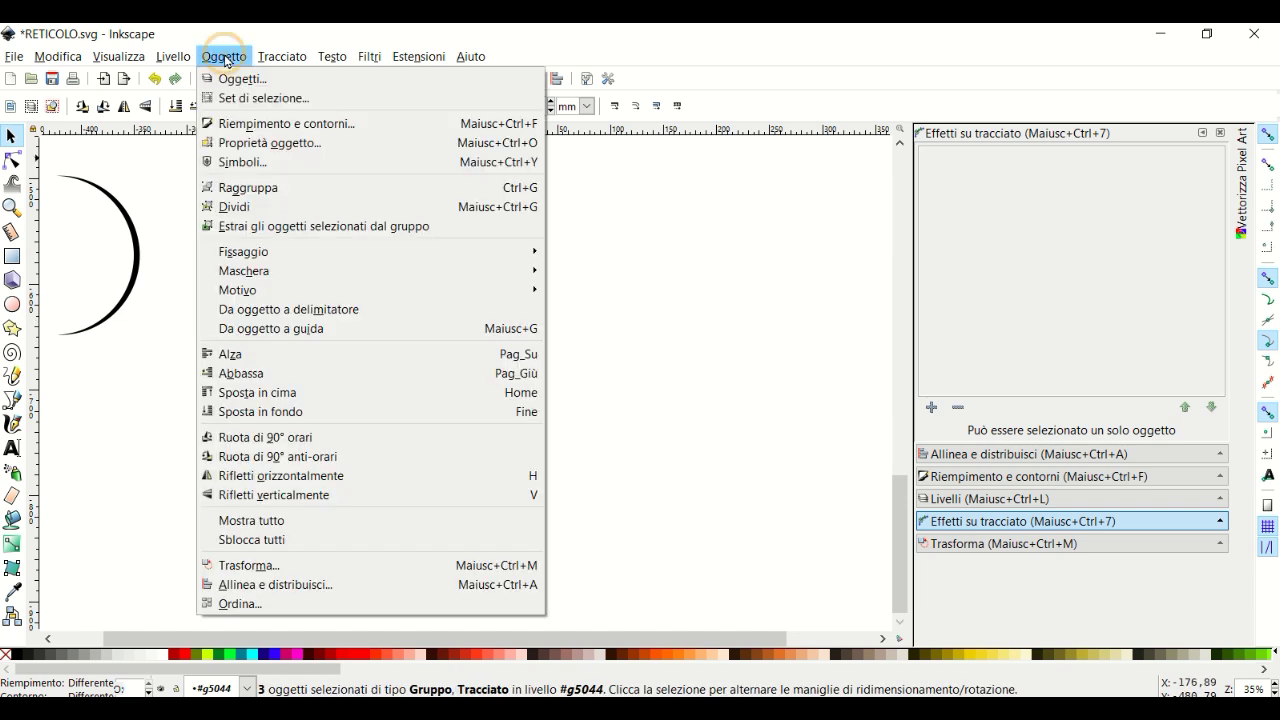
pyautogui.click(268, 187)
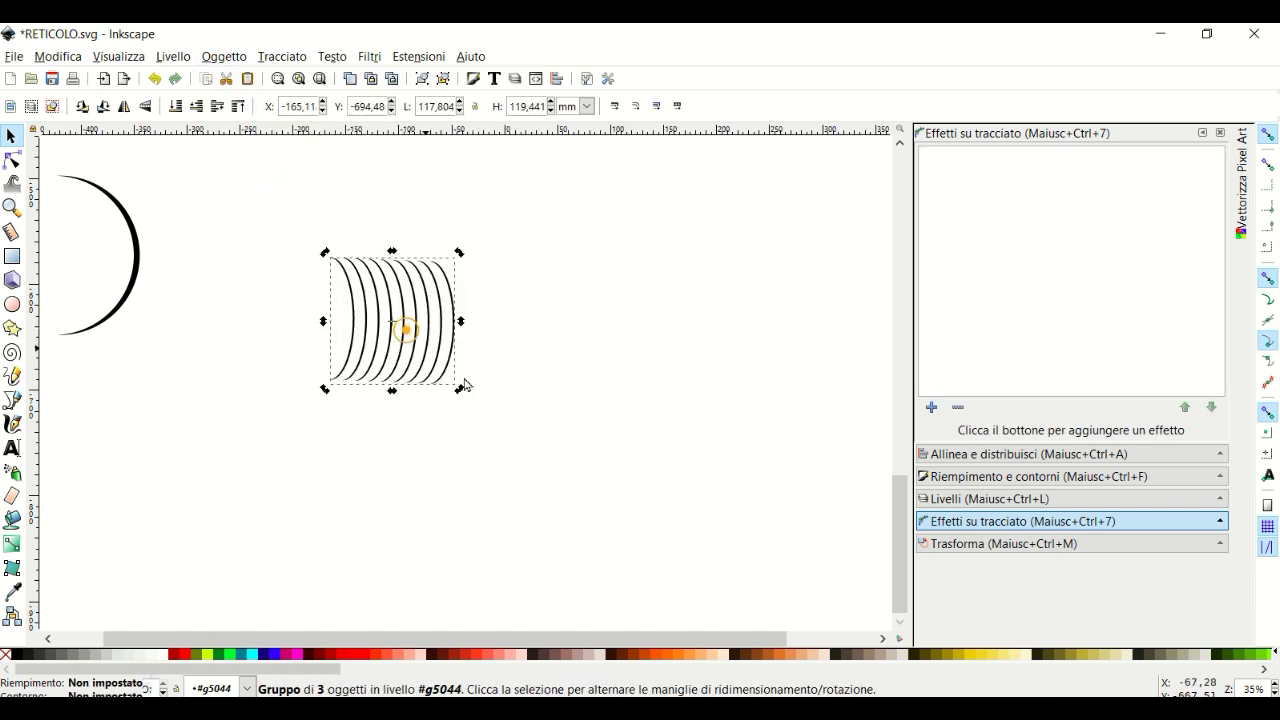
pyautogui.click(405, 332)
pyautogui.moveTo(459, 390)
pyautogui.mouseDown()
pyautogui.moveTo(501, 299)
pyautogui.moveTo(483, 249)
pyautogui.mouseUp()
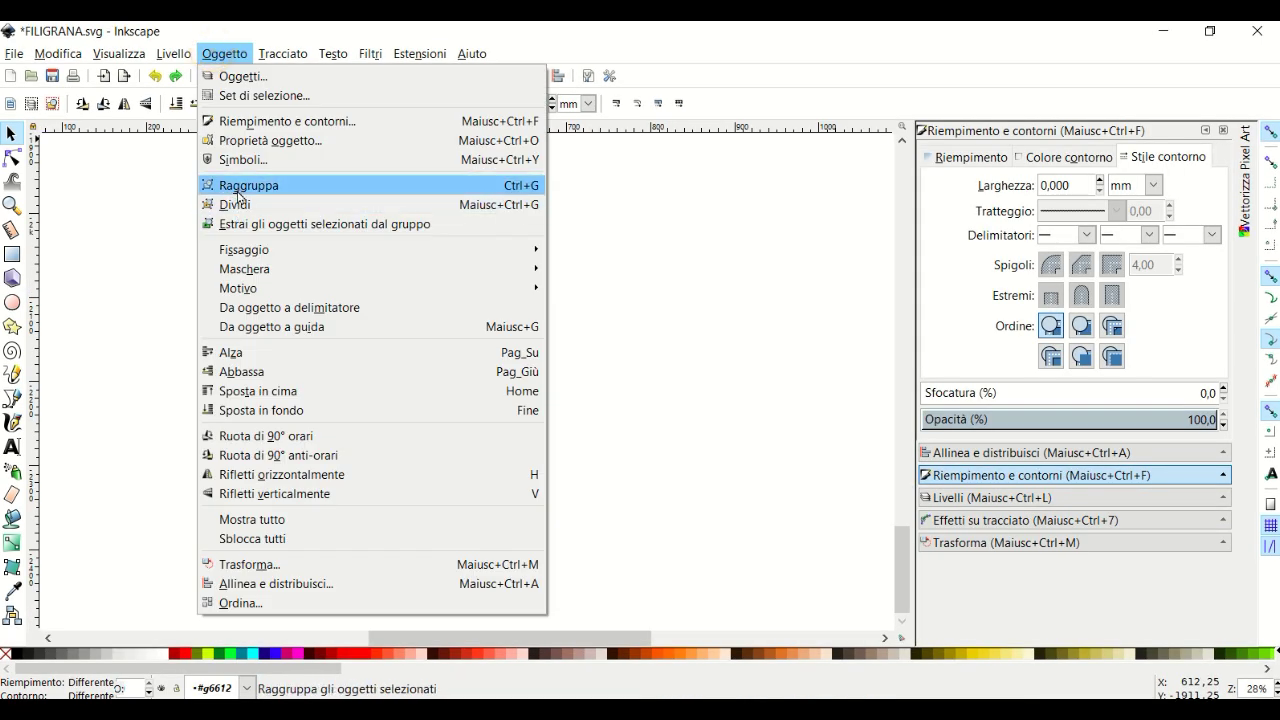
# Group the quarter-turned arches and move the group right to X -12.473.
pyautogui.click(240, 187)
pyautogui.click(278, 56)
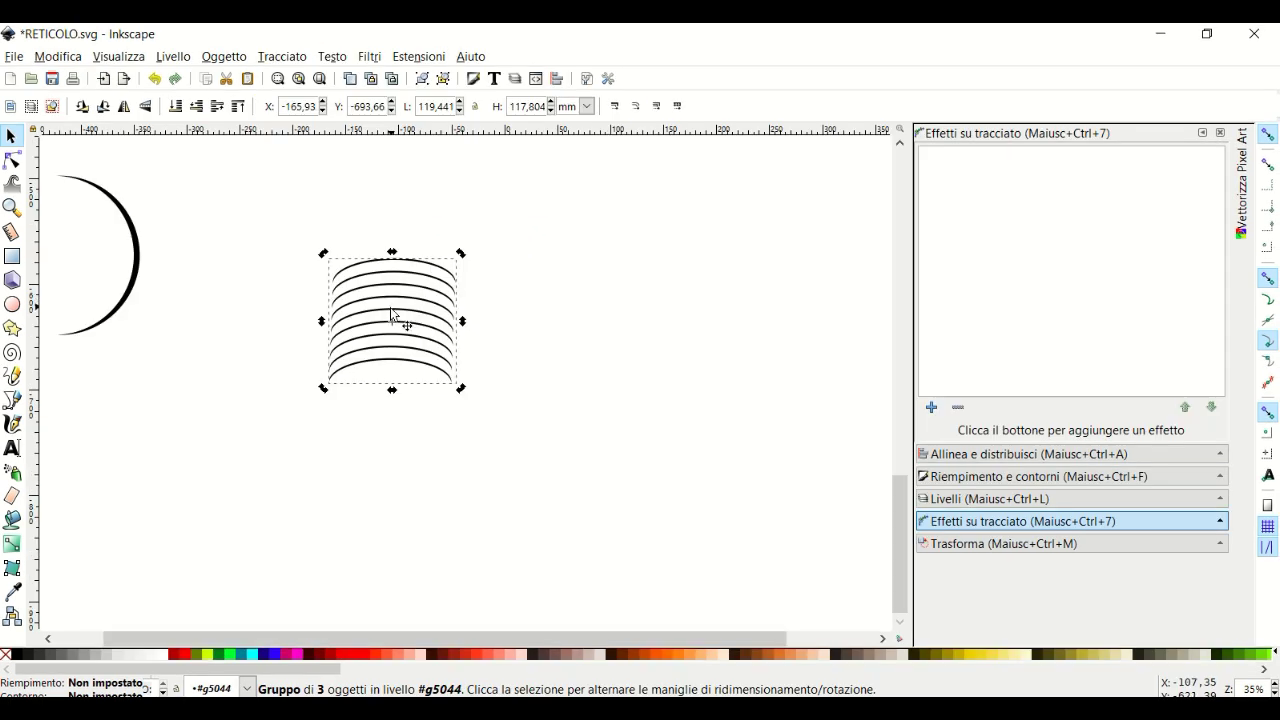
pyautogui.moveTo(391, 312); pyautogui.dragTo(555, 342)
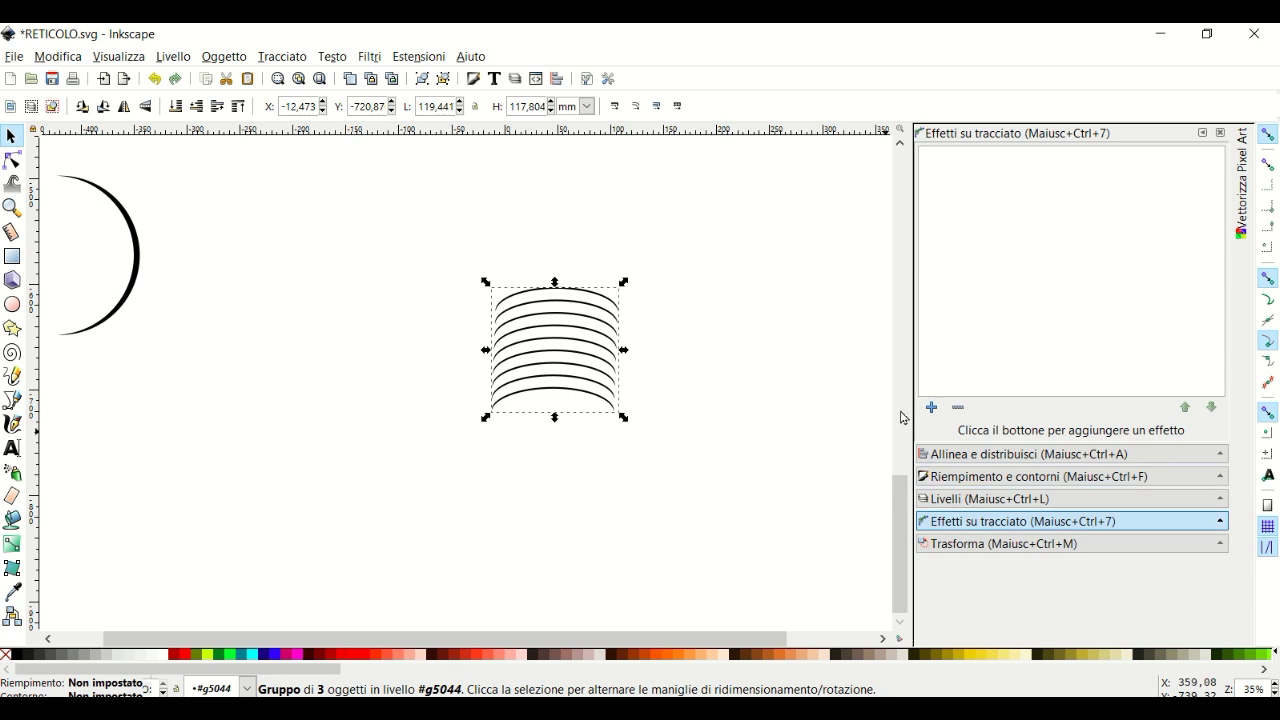
# Apply Deformazione reticolare 2 and drag its lattice nodes to bend the arches into peaks.
pyautogui.click(931, 408)
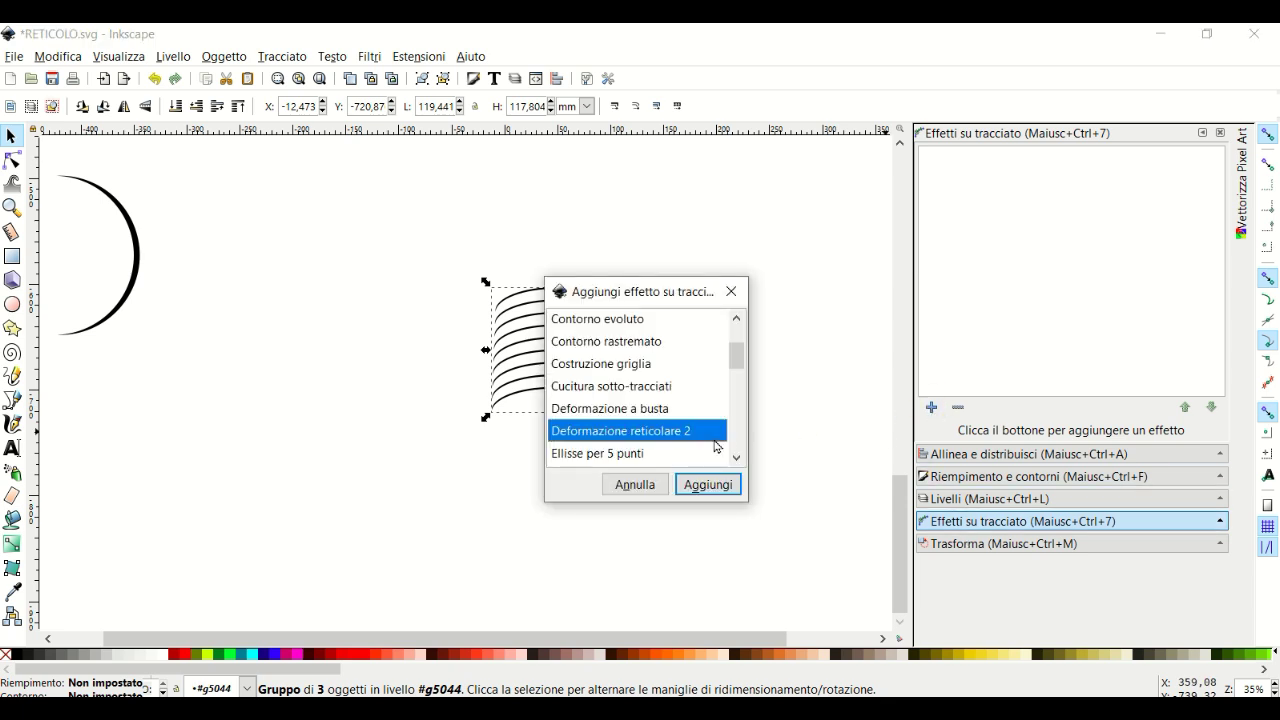
pyautogui.click(710, 486)
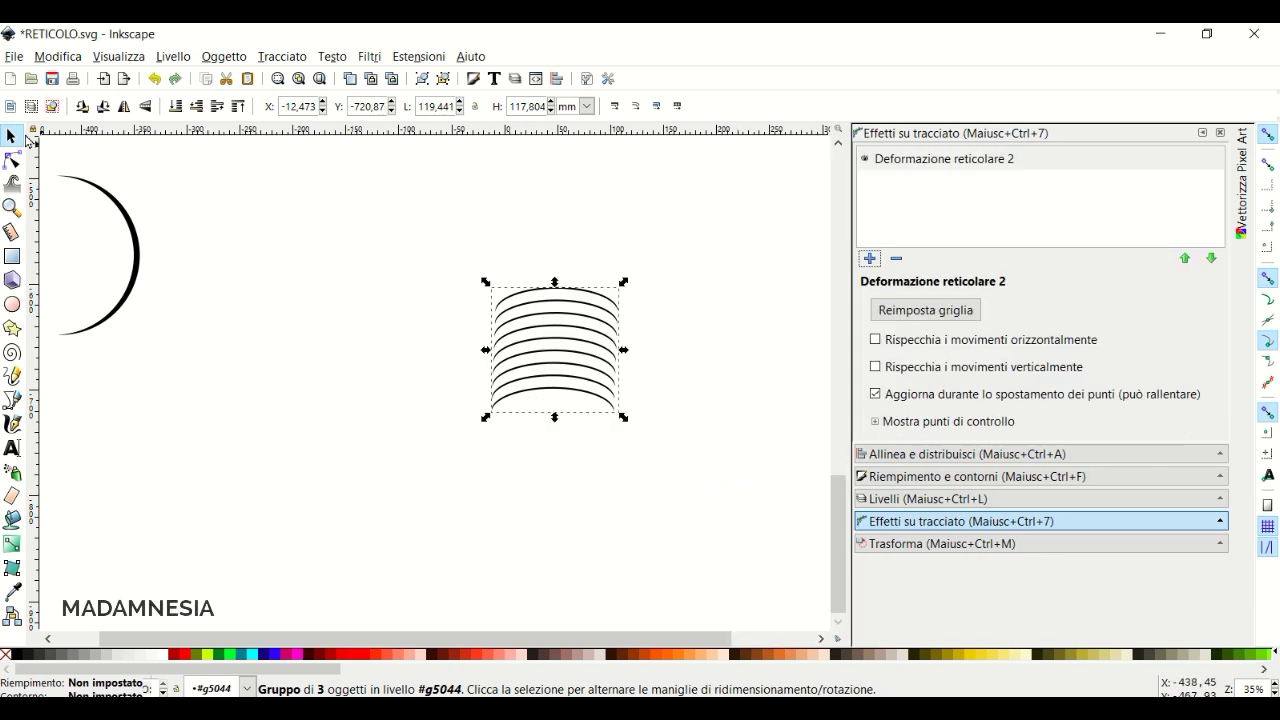
pyautogui.click(12, 160)
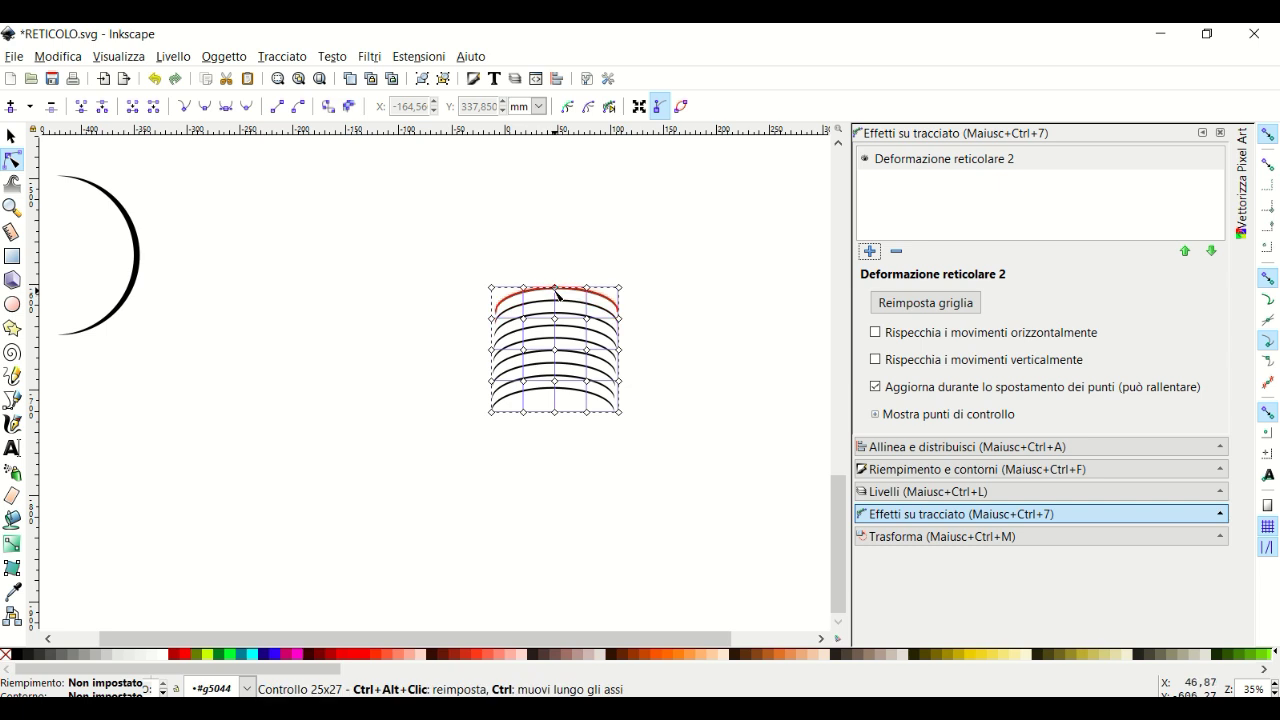
pyautogui.moveTo(556, 288); pyautogui.dragTo(556, 265)
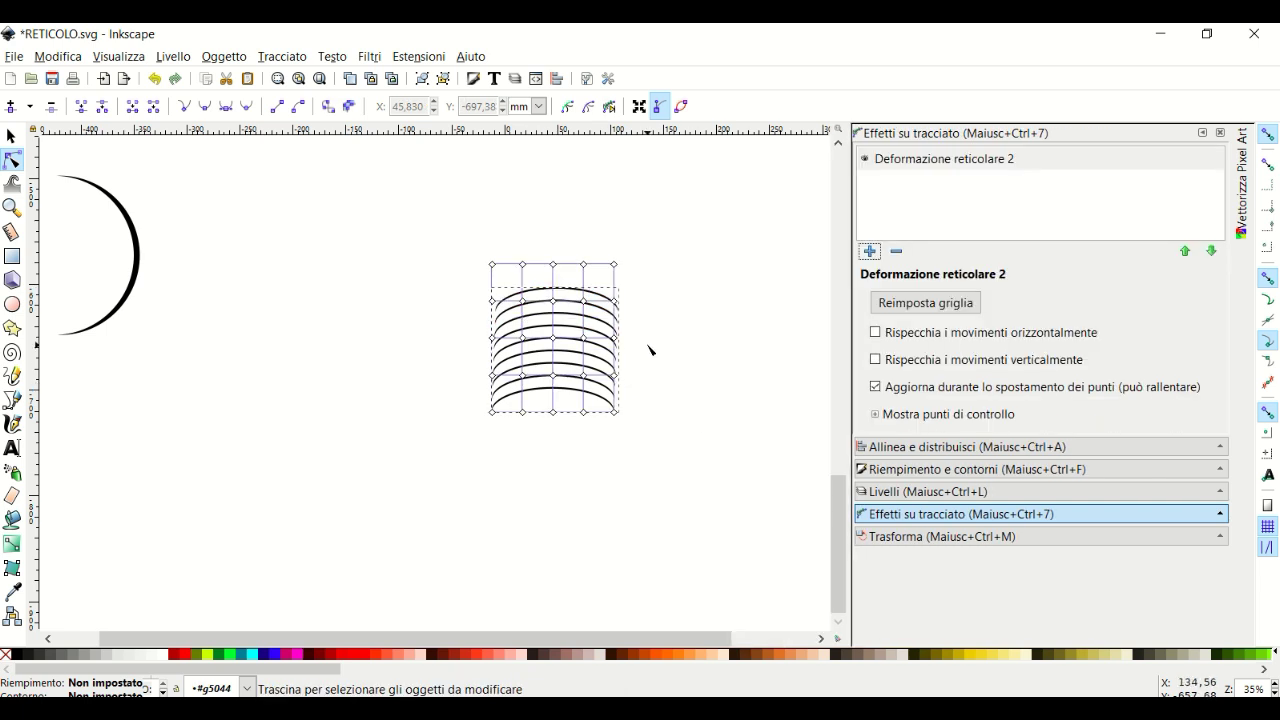
pyautogui.moveTo(554, 265); pyautogui.dragTo(553, 202)
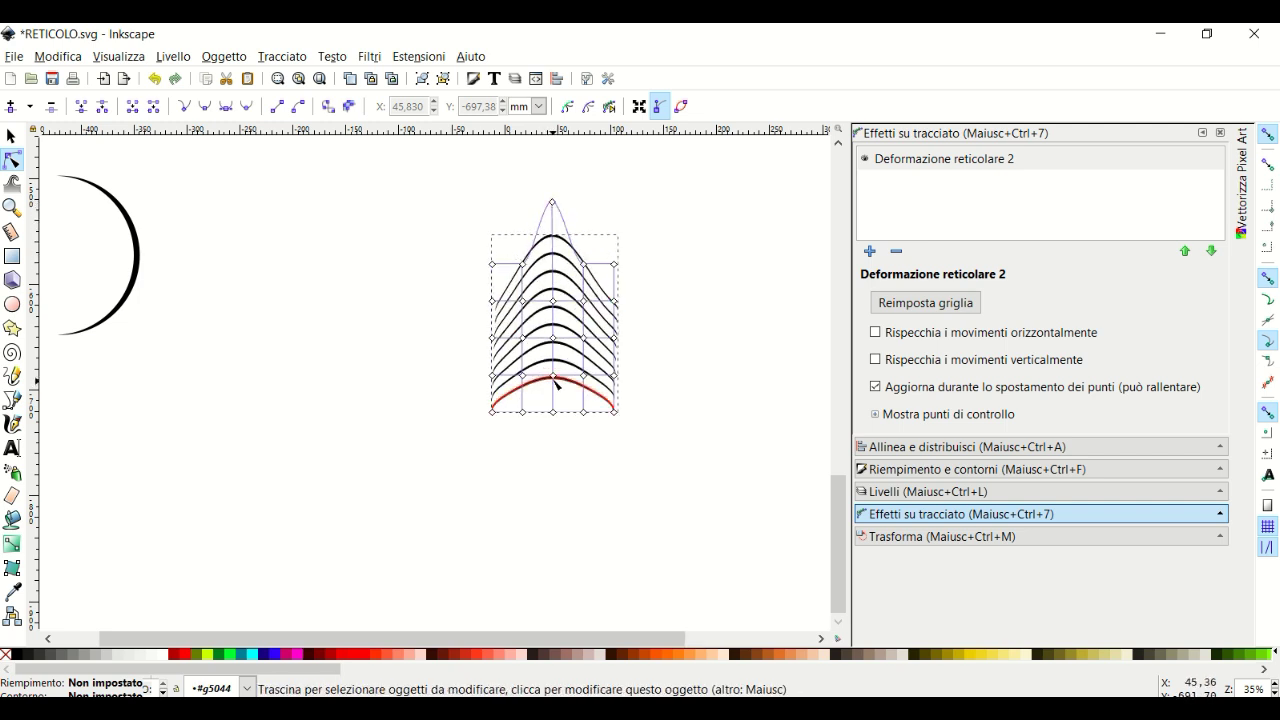
pyautogui.moveTo(553, 376); pyautogui.dragTo(550, 334)
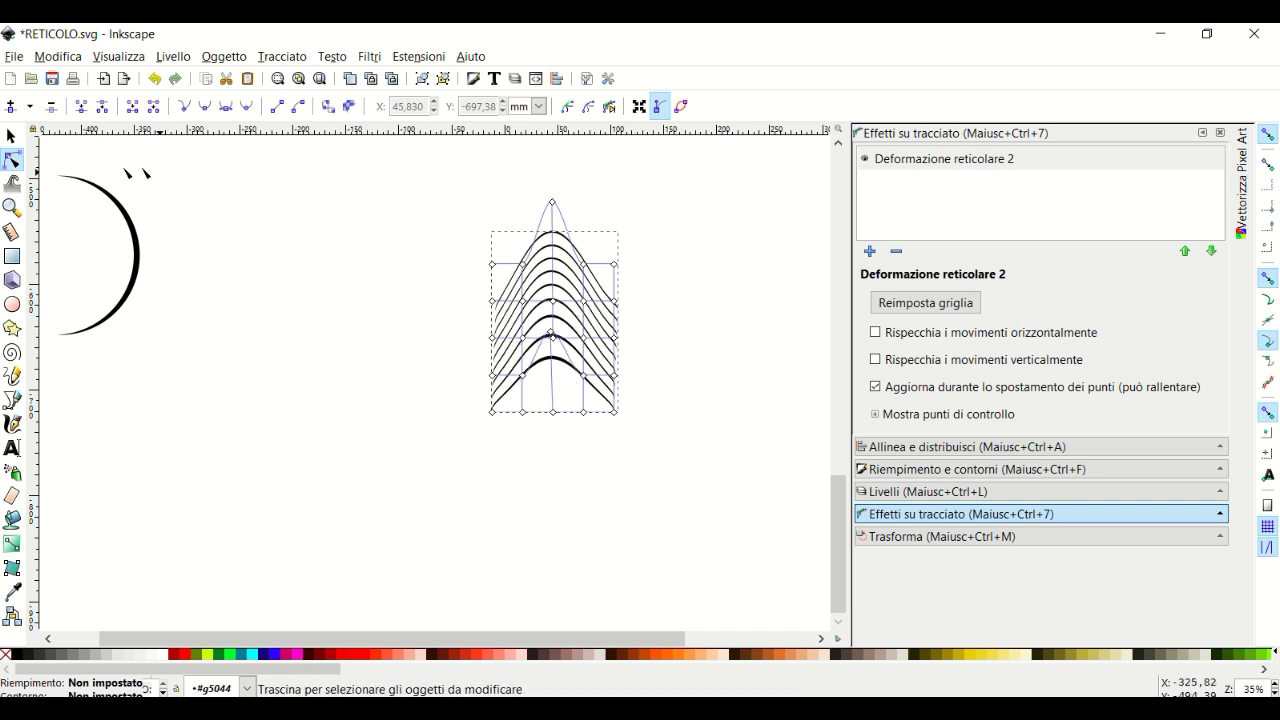
# Shorten the wave group to 142.949 mm height and shift it left and down.
pyautogui.click(649, 205)
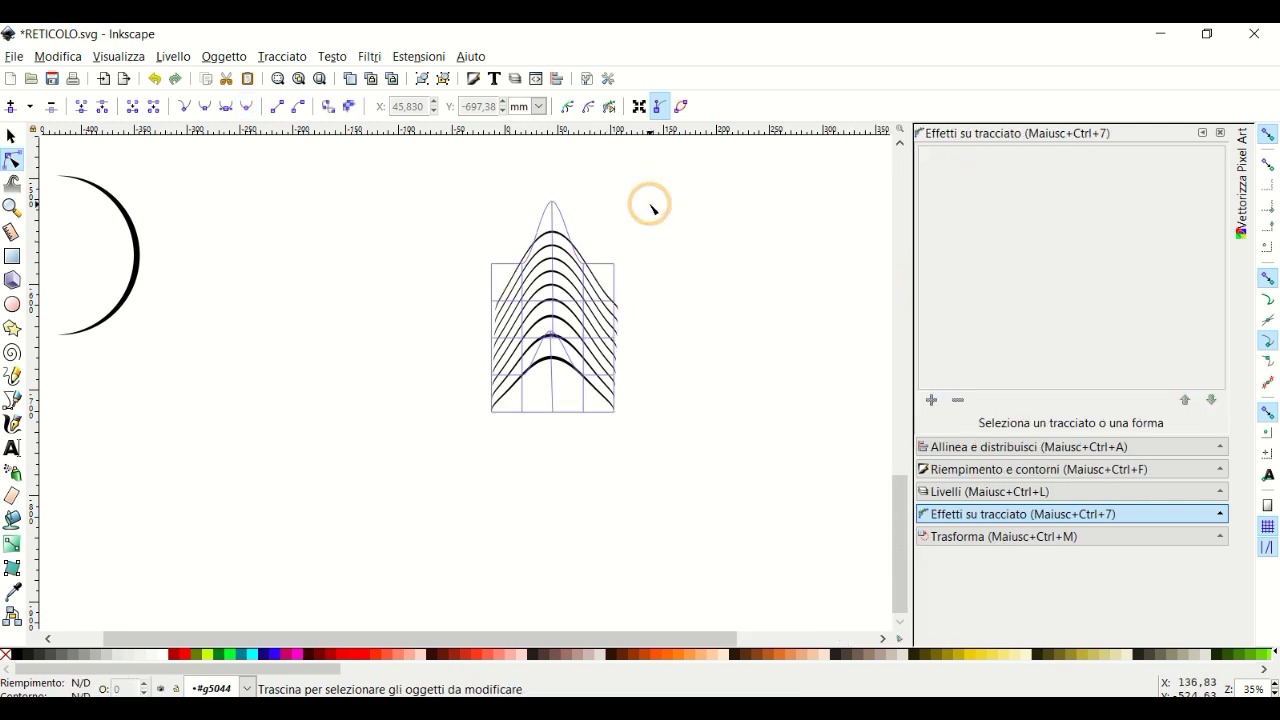
pyautogui.click(15, 139)
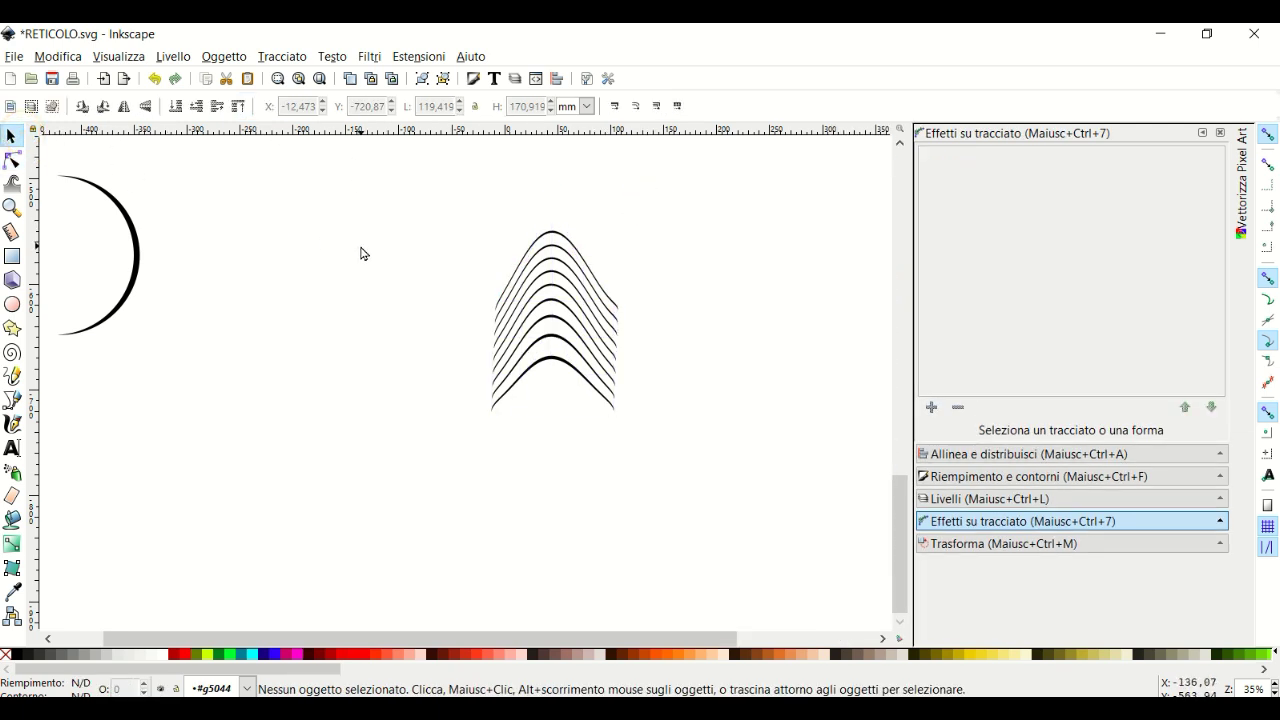
pyautogui.moveTo(475, 191); pyautogui.dragTo(770, 460)
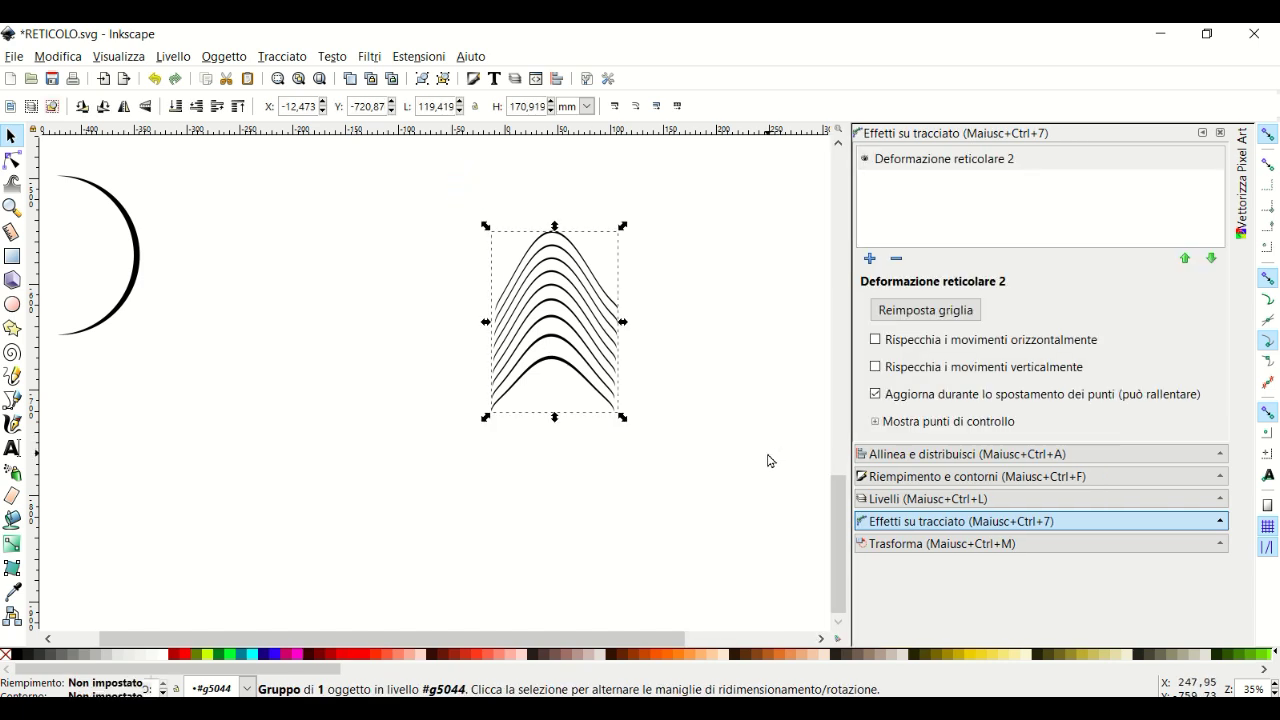
pyautogui.moveTo(555, 418); pyautogui.dragTo(557, 391)
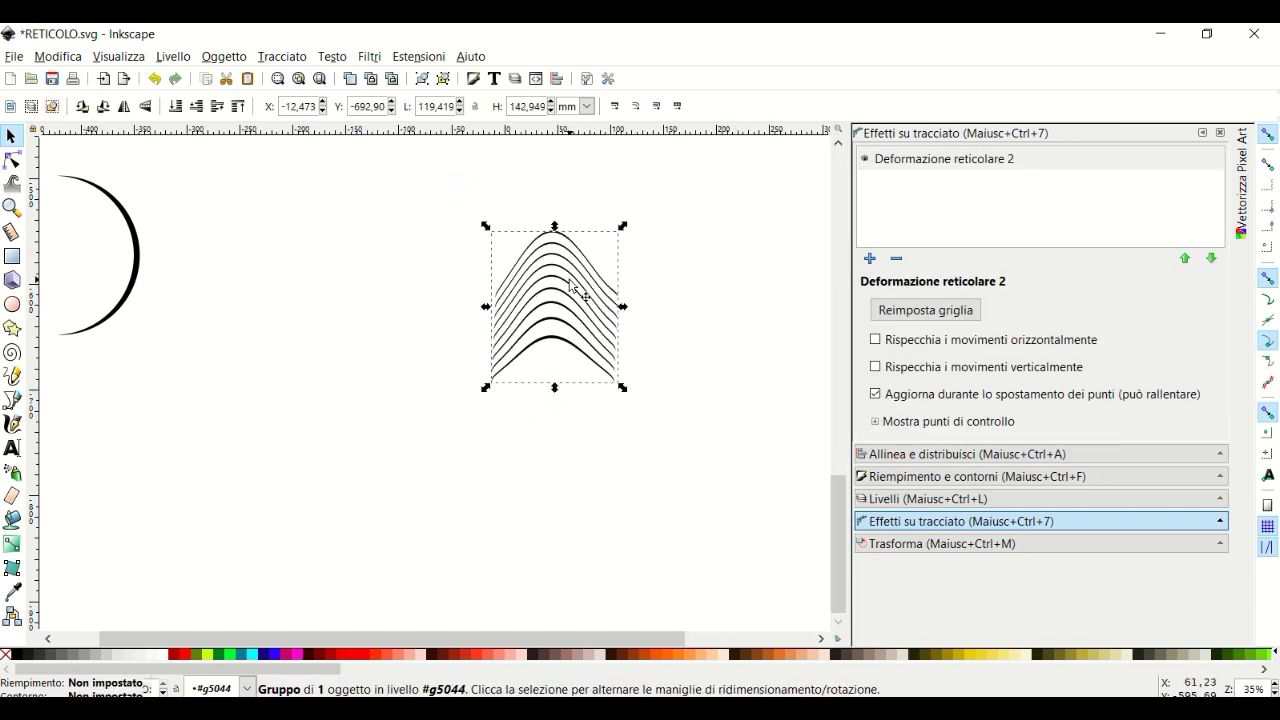
pyautogui.moveTo(571, 284); pyautogui.dragTo(476, 328)
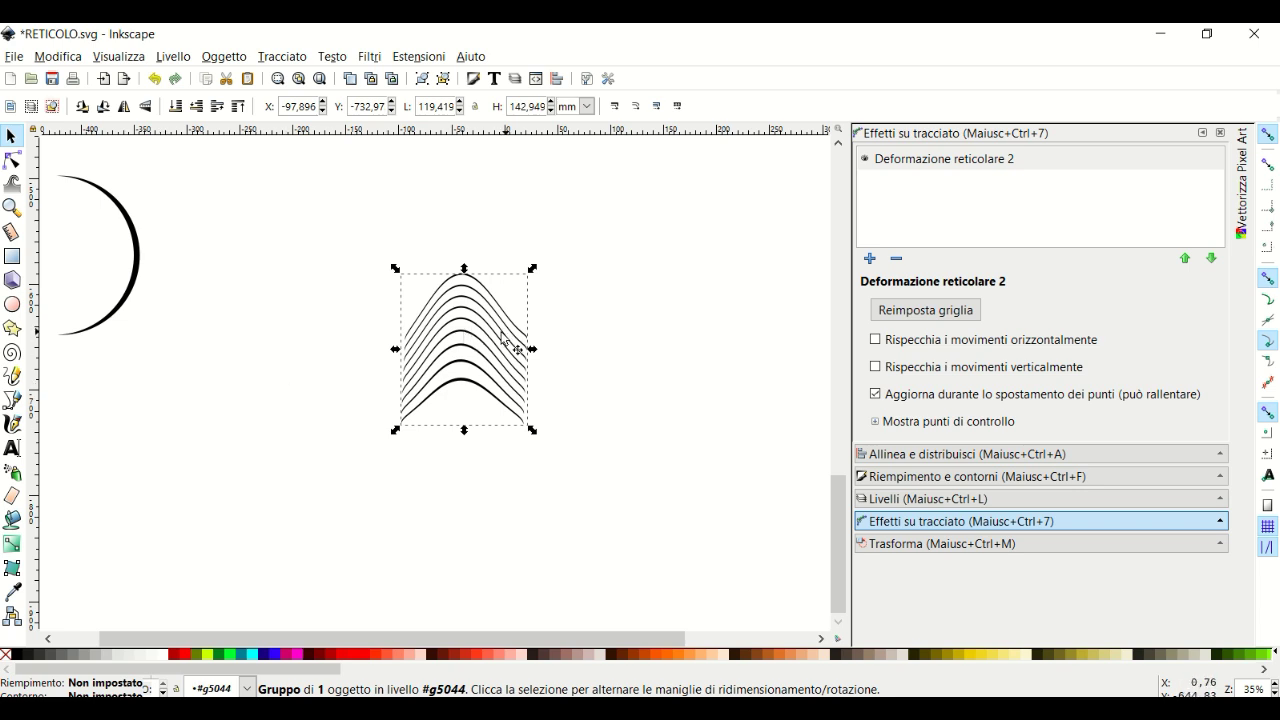
# Duplicate the wave group and move the copy to the lower left.
pyautogui.rightClick(458, 342)
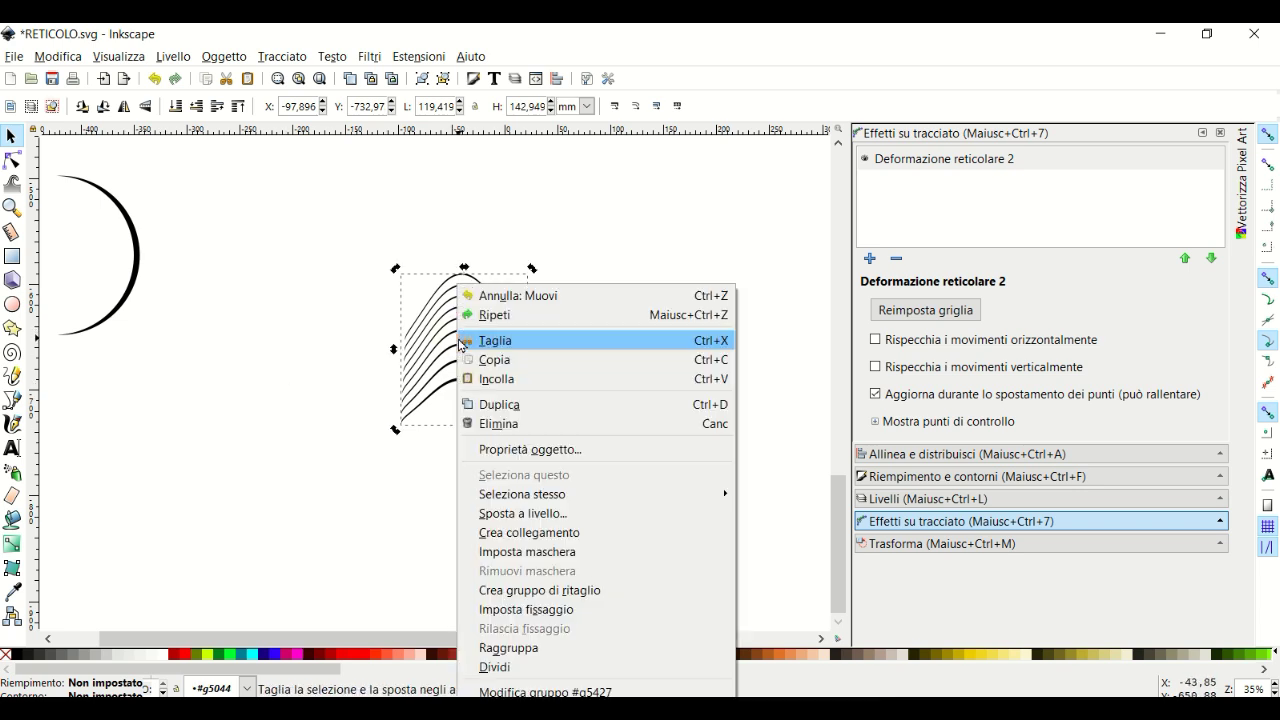
pyautogui.click(500, 404)
pyautogui.moveTo(420, 345); pyautogui.dragTo(116, 421)
# Duplicate the original waves, rotate the copy 180°, and adjust its Y so it overlaps.
pyautogui.moveTo(389, 237); pyautogui.dragTo(618, 457)
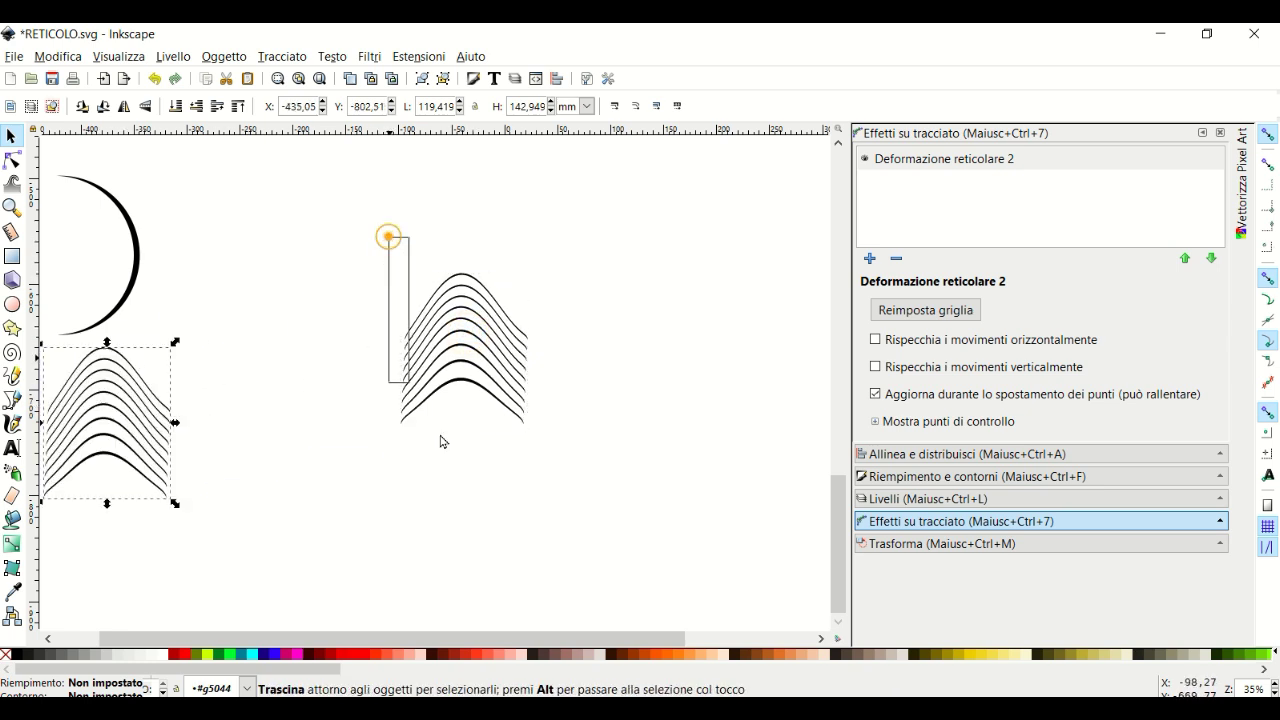
pyautogui.rightClick(484, 356)
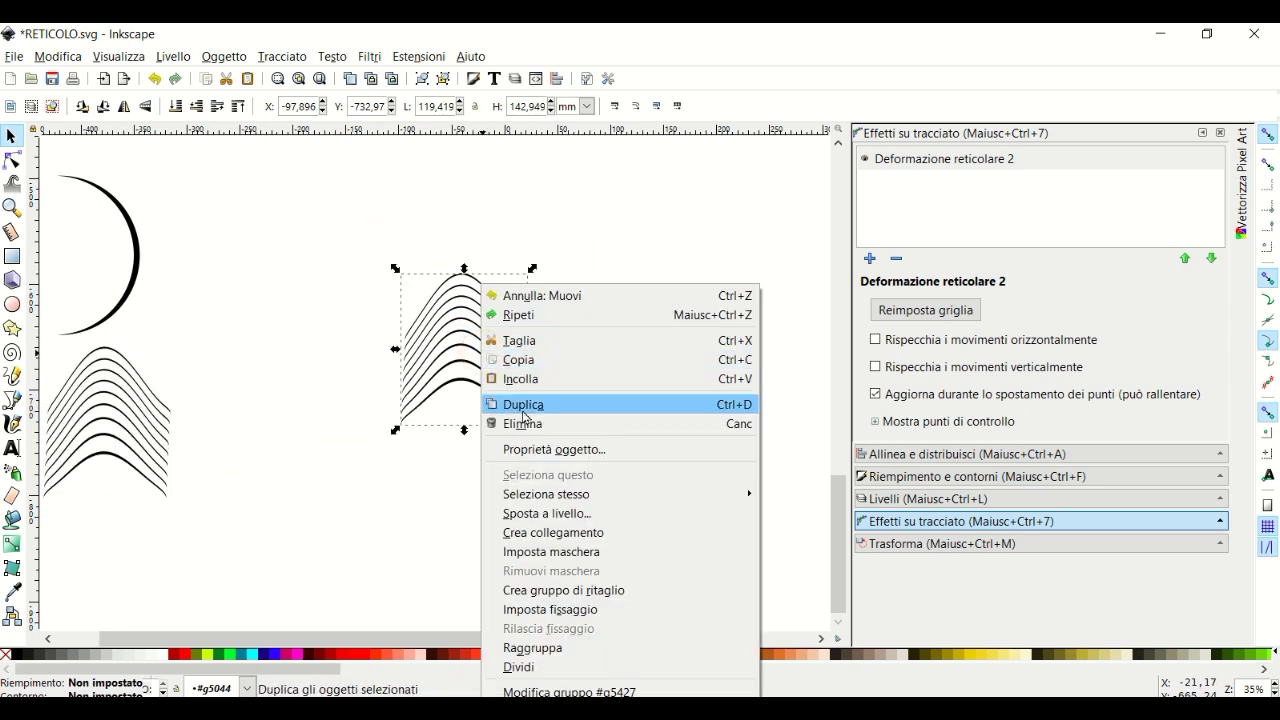
pyautogui.click(522, 408)
pyautogui.click(103, 106)
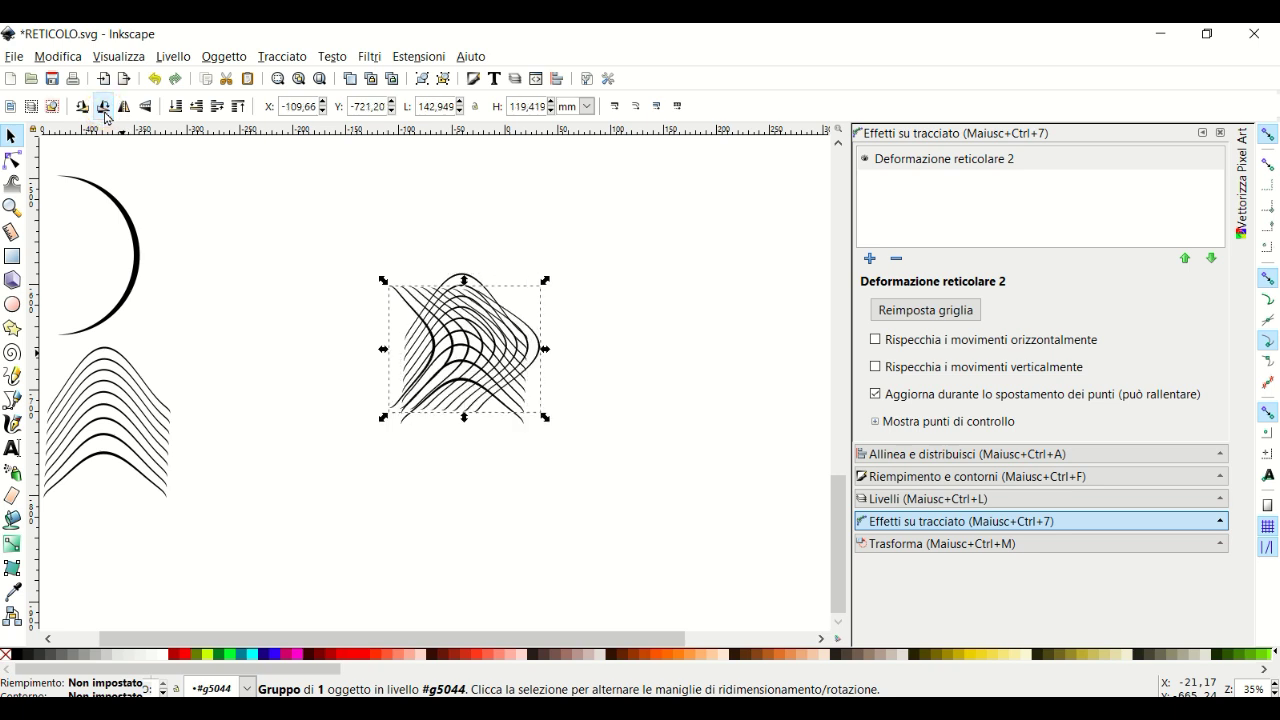
pyautogui.click(104, 108)
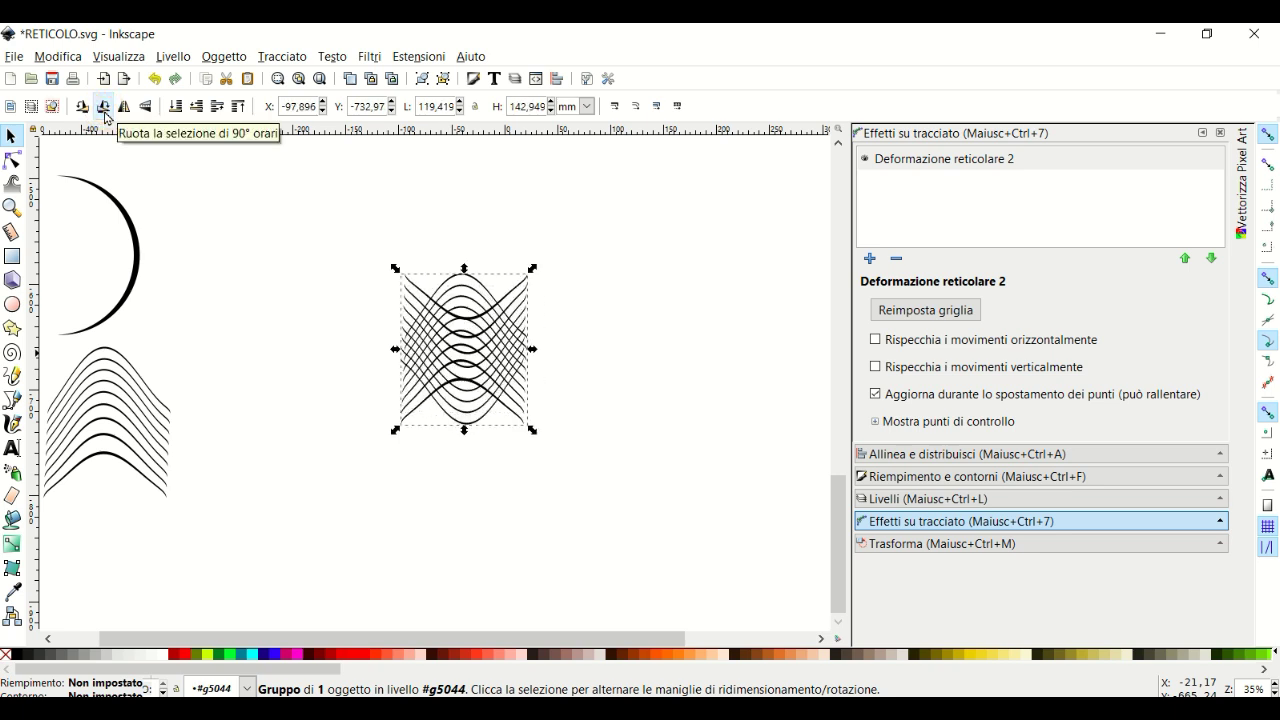
pyautogui.click(393, 112)
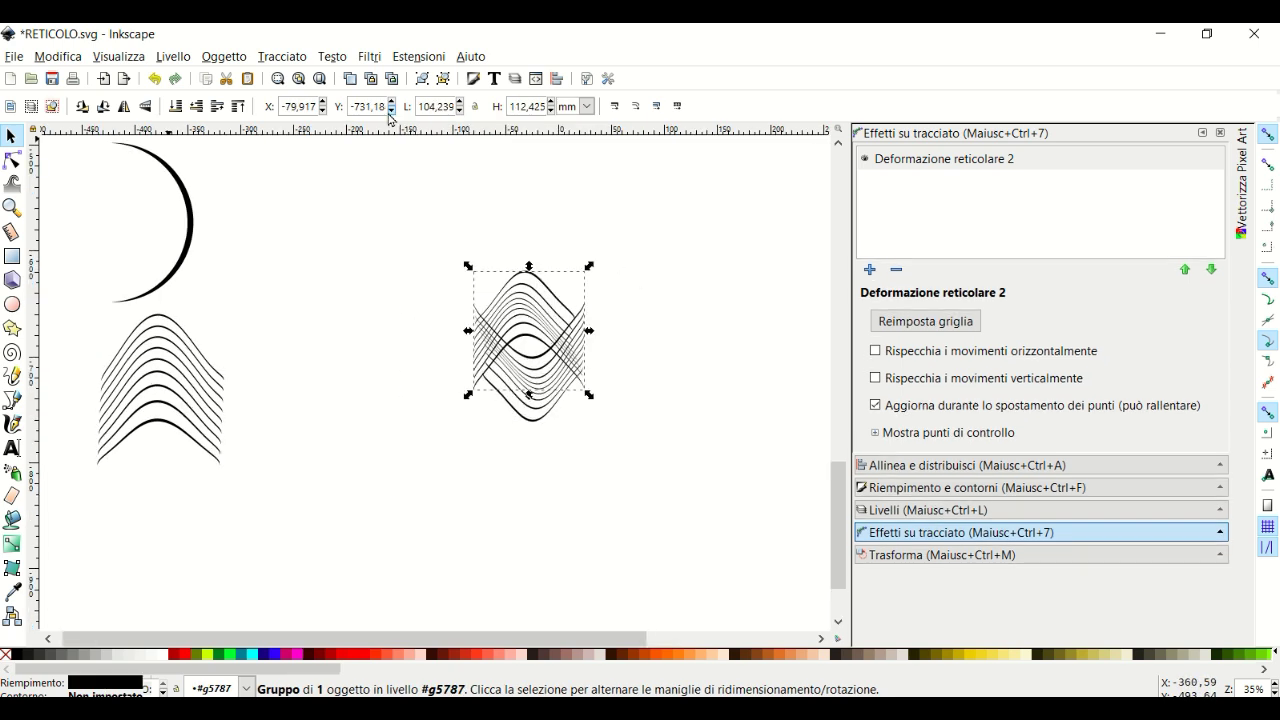
pyautogui.scroll(-3, 390, 110)
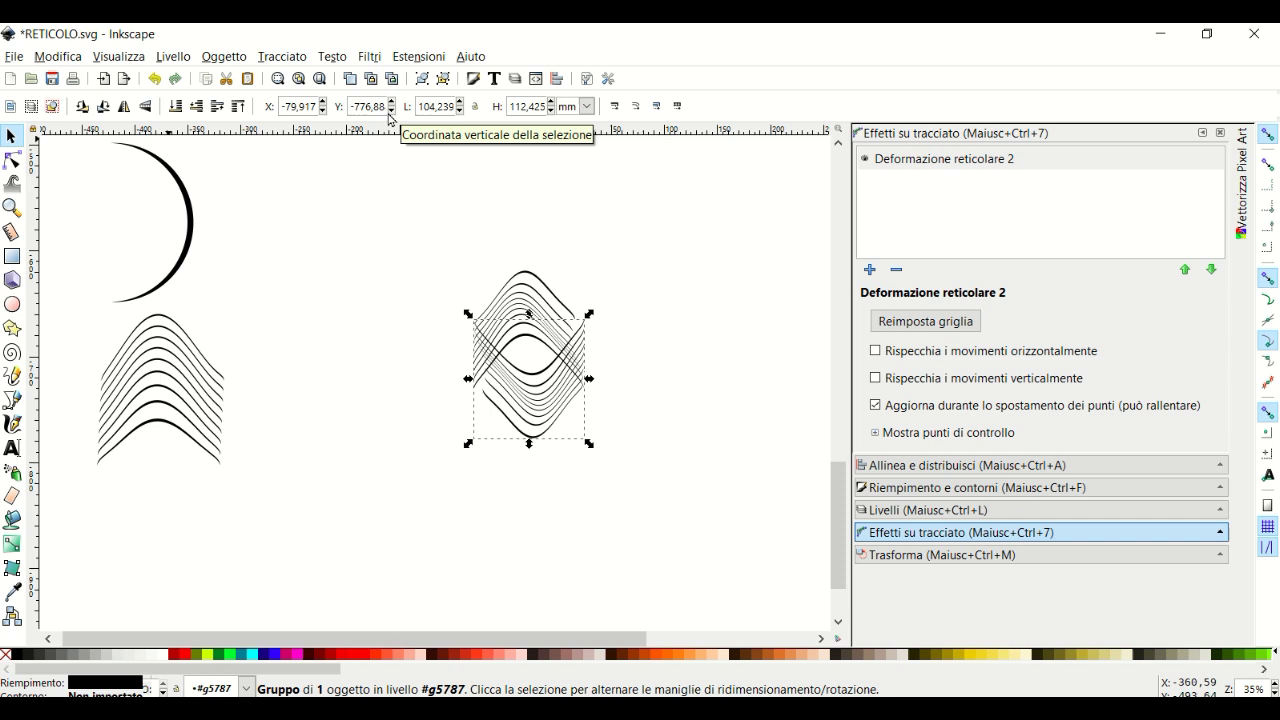
# Toggle selection of the upside-down copy to inspect the crossed lens motif.
pyautogui.click(728, 250)
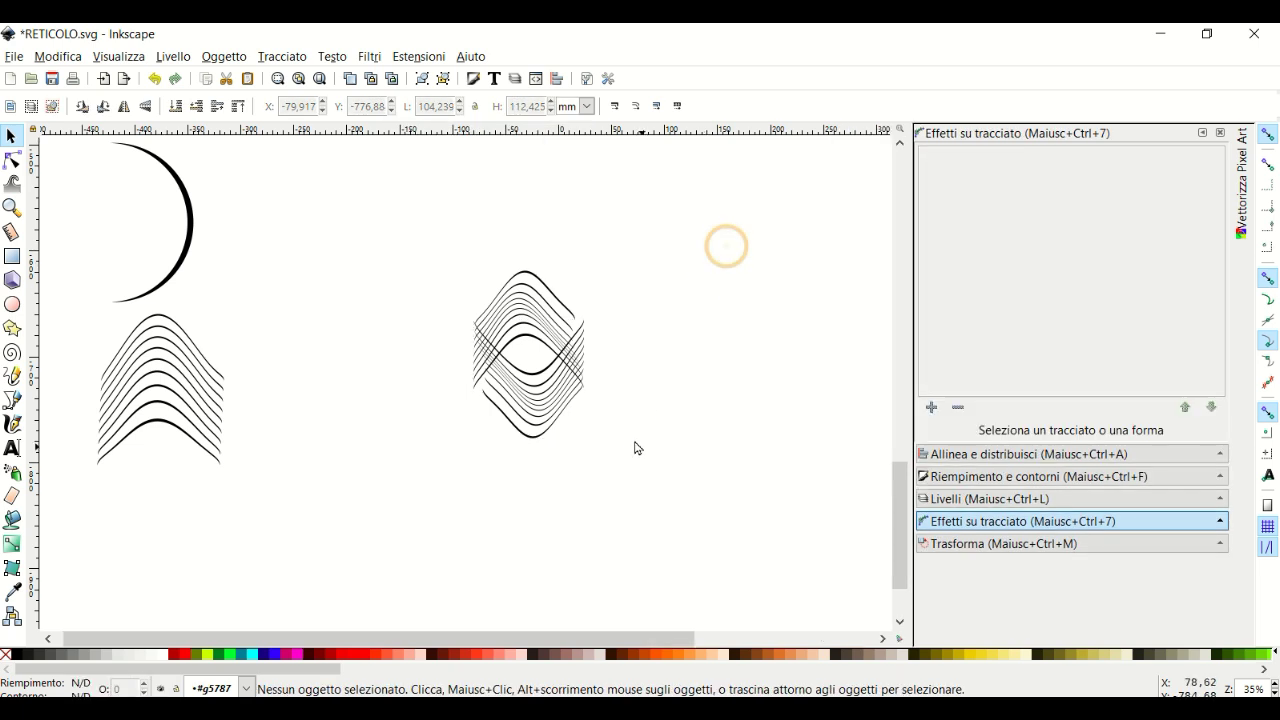
pyautogui.click(580, 365)
pyautogui.click(645, 230)
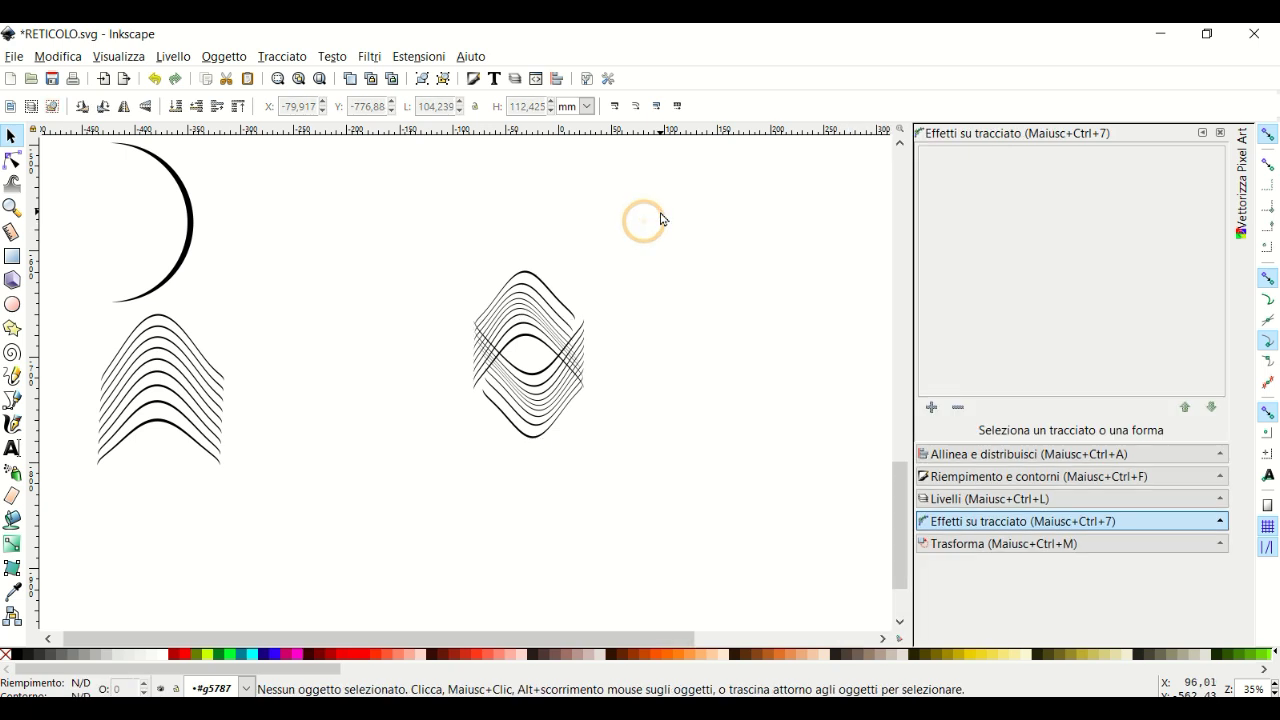
pyautogui.click(588, 380)
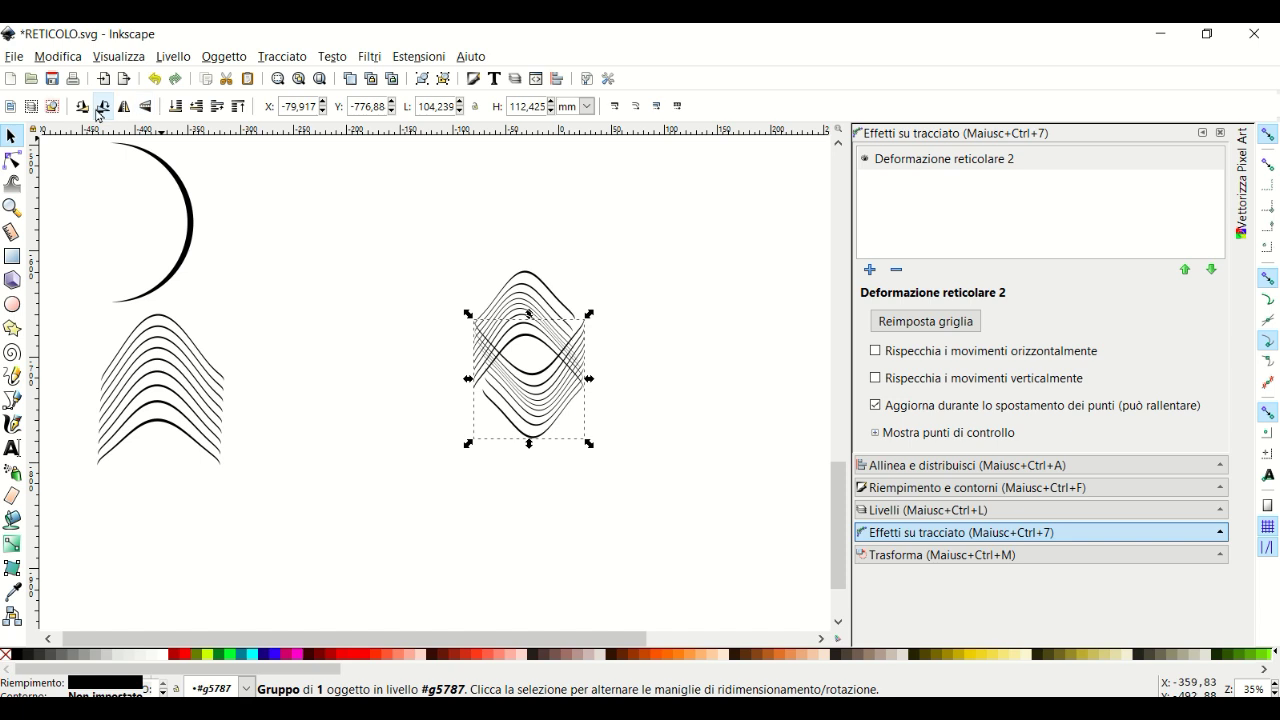
pyautogui.click(550, 400)
# Group the two wave groups and add a slightly rotated duplicate of the motif.
pyautogui.moveTo(631, 243)
pyautogui.mouseDown()
pyautogui.moveTo(460, 521)
pyautogui.moveTo(391, 523)
pyautogui.mouseUp()
pyautogui.click(224, 56)
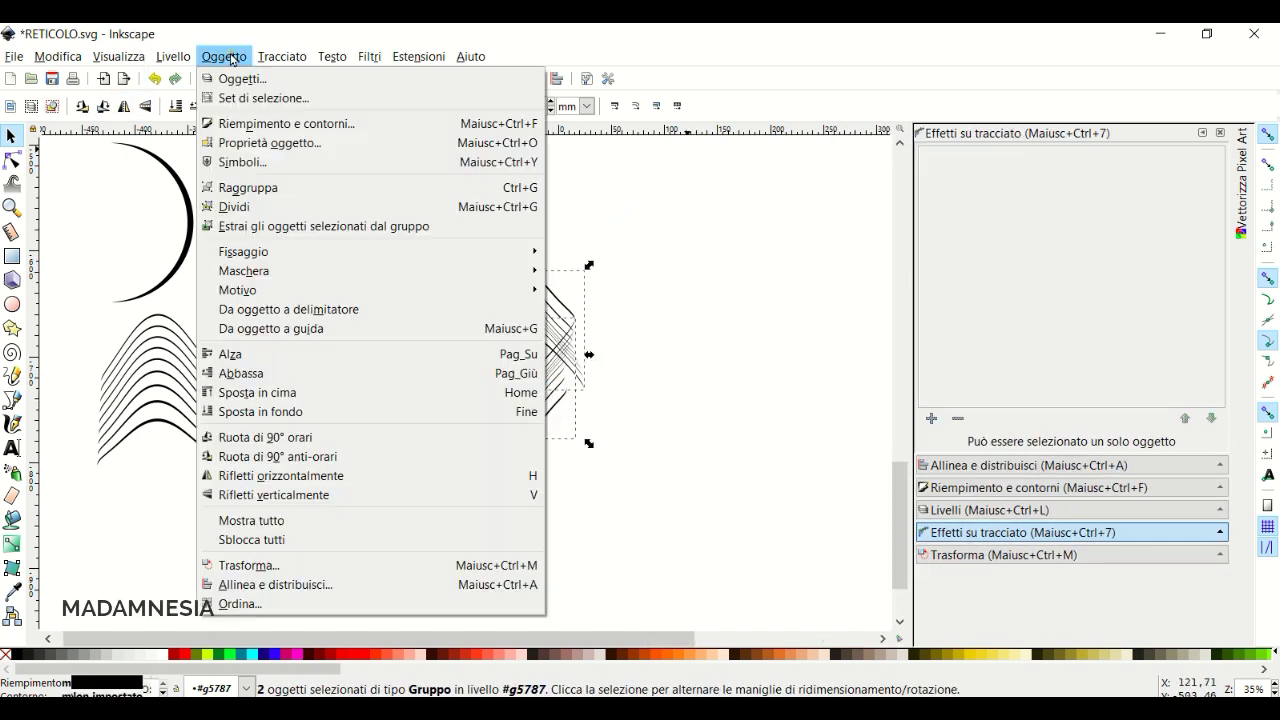
pyautogui.click(257, 186)
pyautogui.rightClick(564, 396)
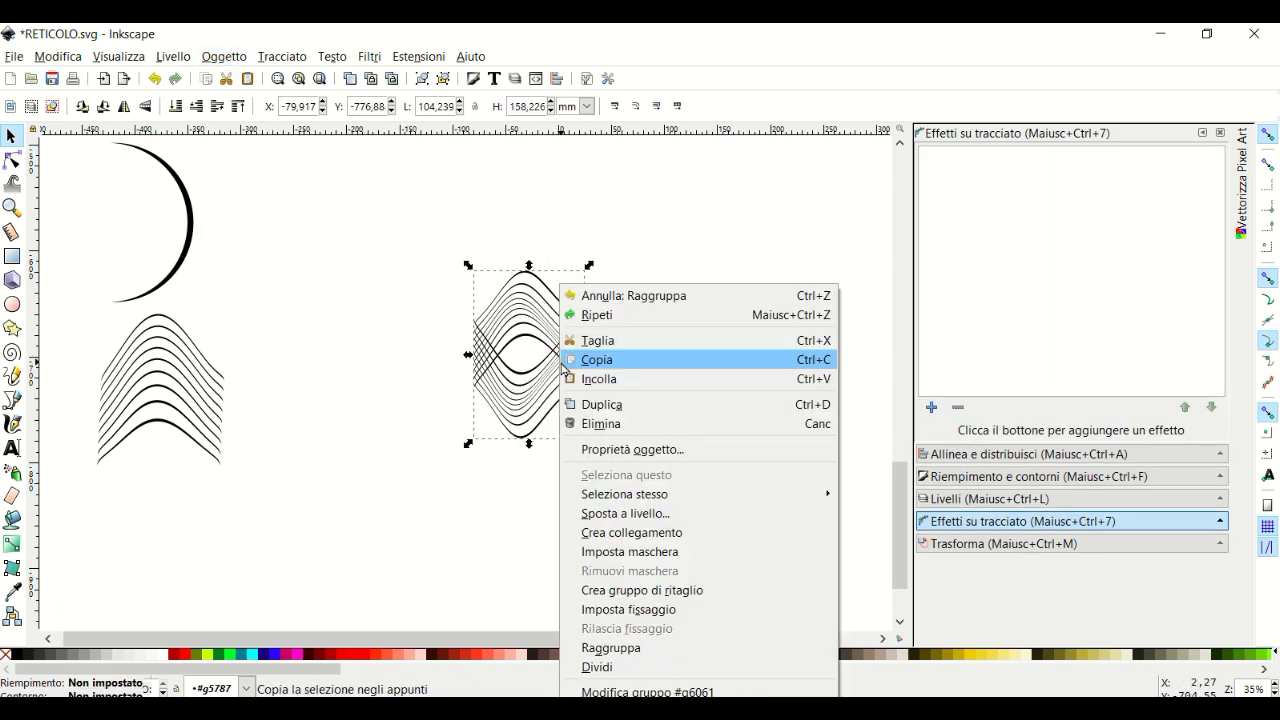
pyautogui.click(606, 404)
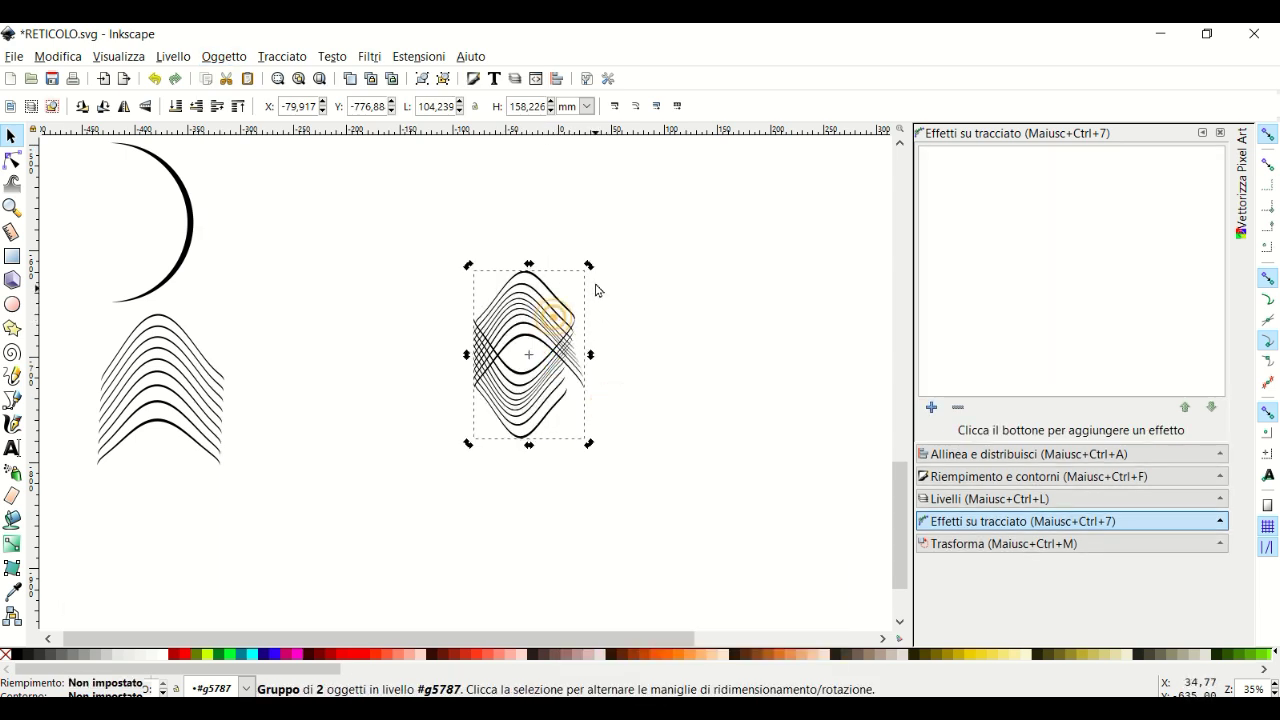
pyautogui.moveTo(587, 266); pyautogui.dragTo(613, 315)
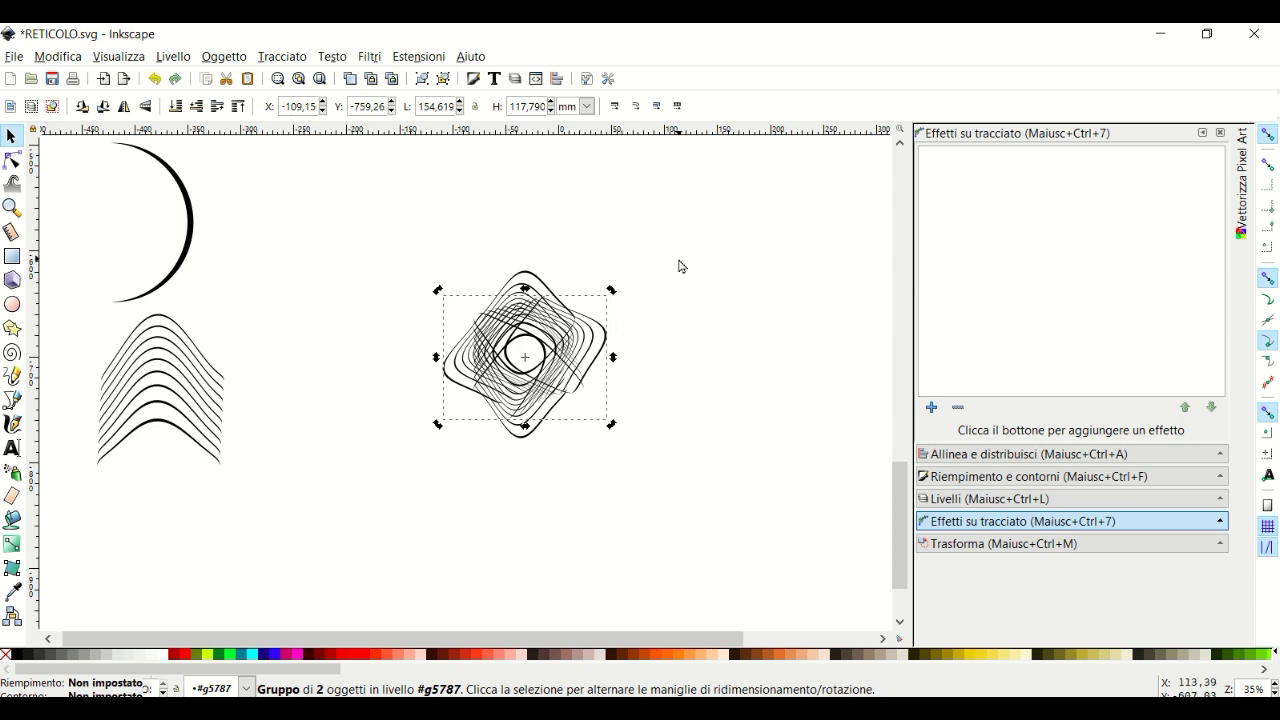
# Group both parts of the rosette motif into a single group.
pyautogui.click(710, 350)
pyautogui.moveTo(664, 226); pyautogui.dragTo(358, 487)
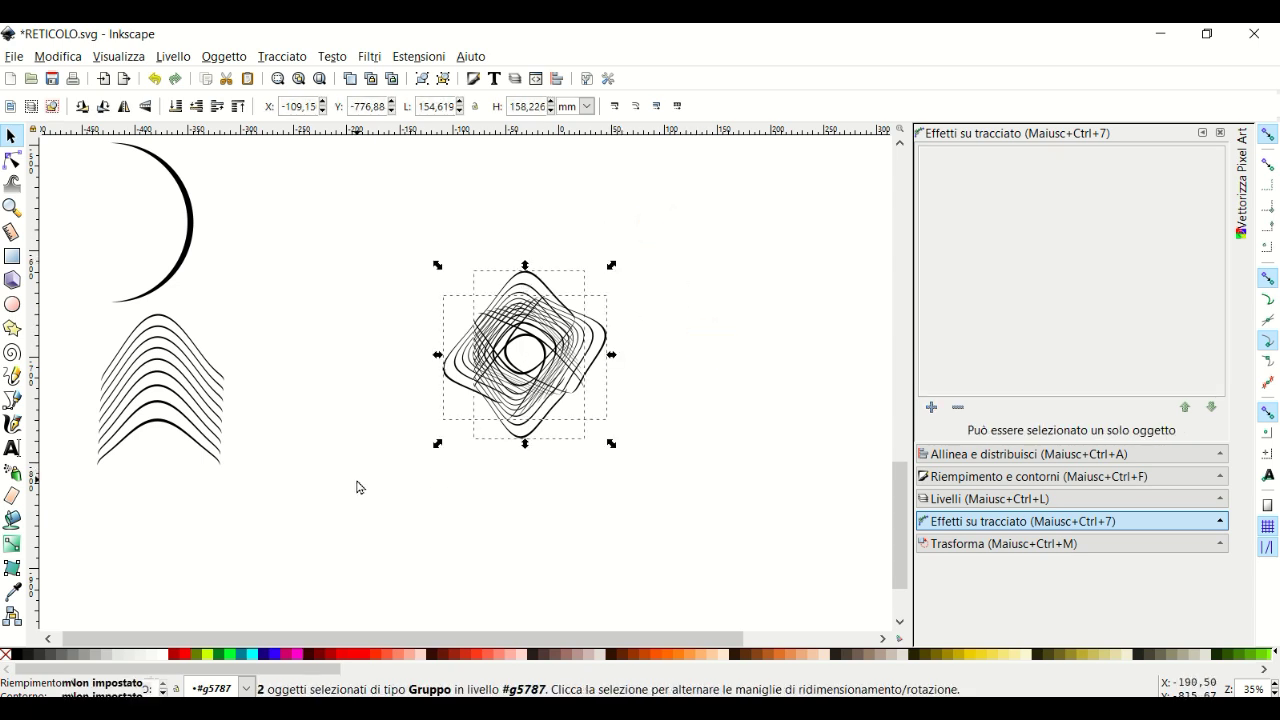
pyautogui.click(222, 57)
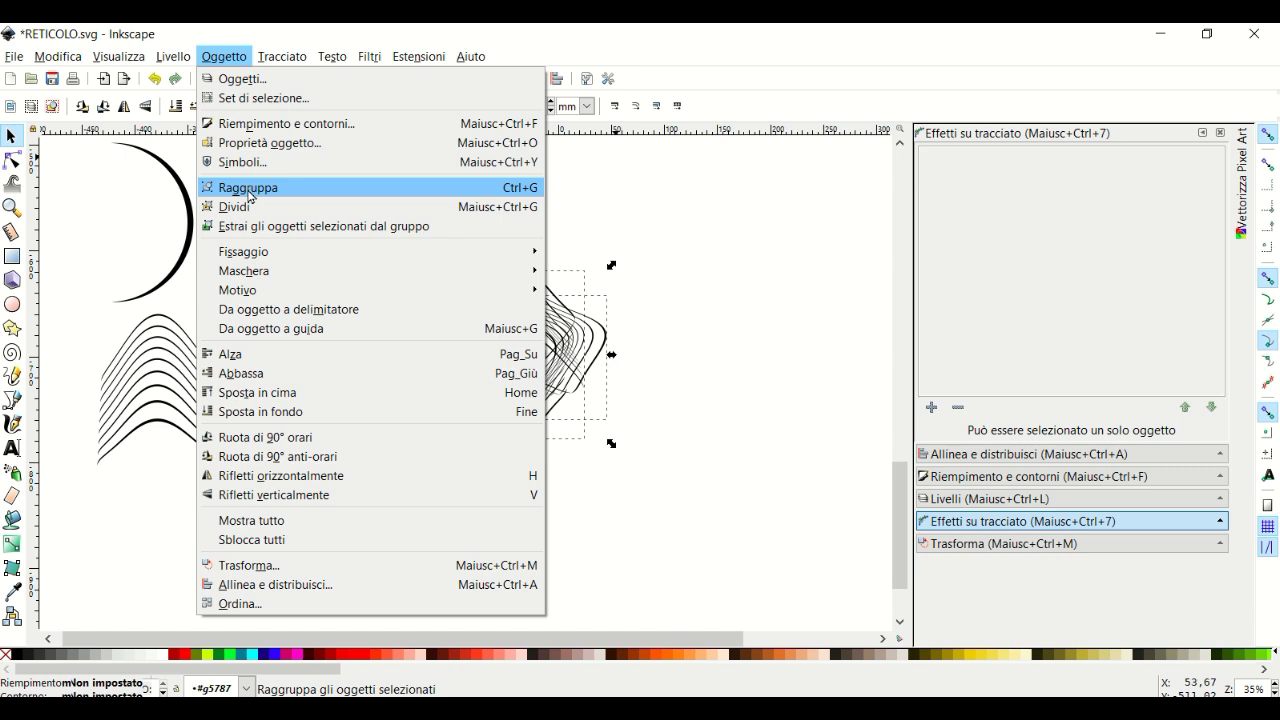
pyautogui.click(248, 190)
pyautogui.moveTo(897, 500); pyautogui.dragTo(898, 536)
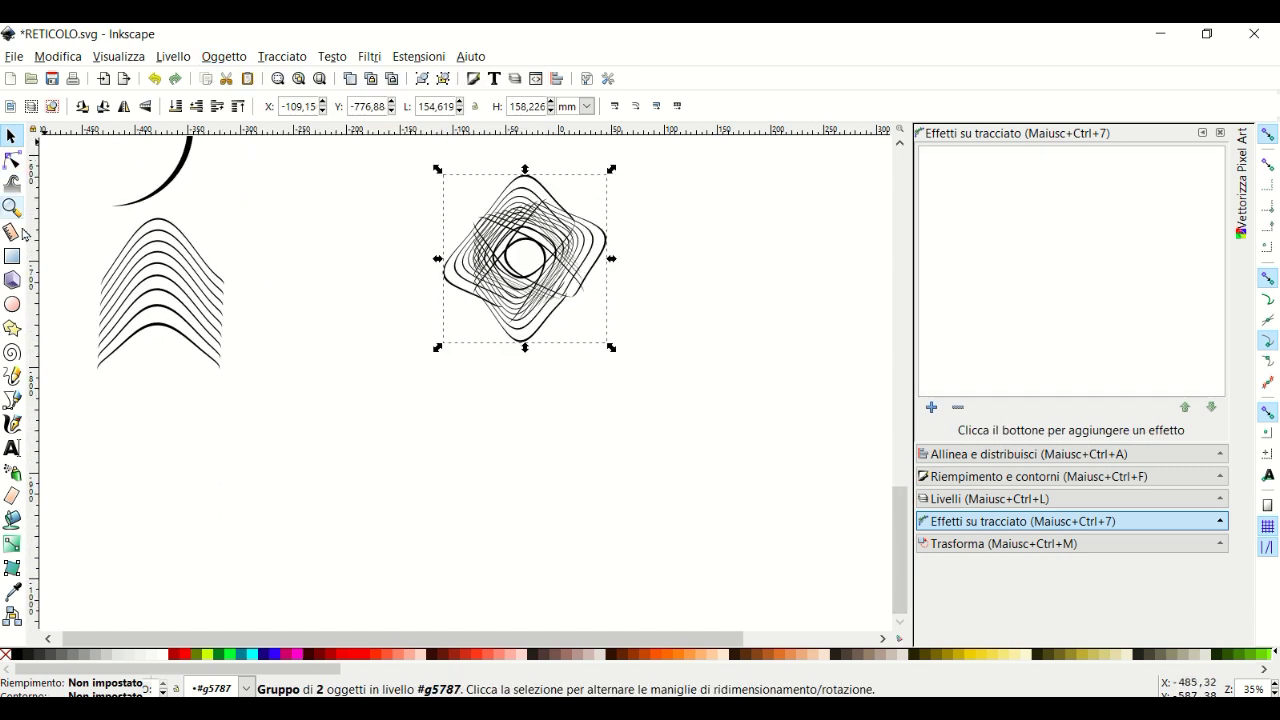
pyautogui.click(12, 258)
# Draw a large black rectangle below the rosette motif.
pyautogui.moveTo(349, 374); pyautogui.dragTo(787, 624)
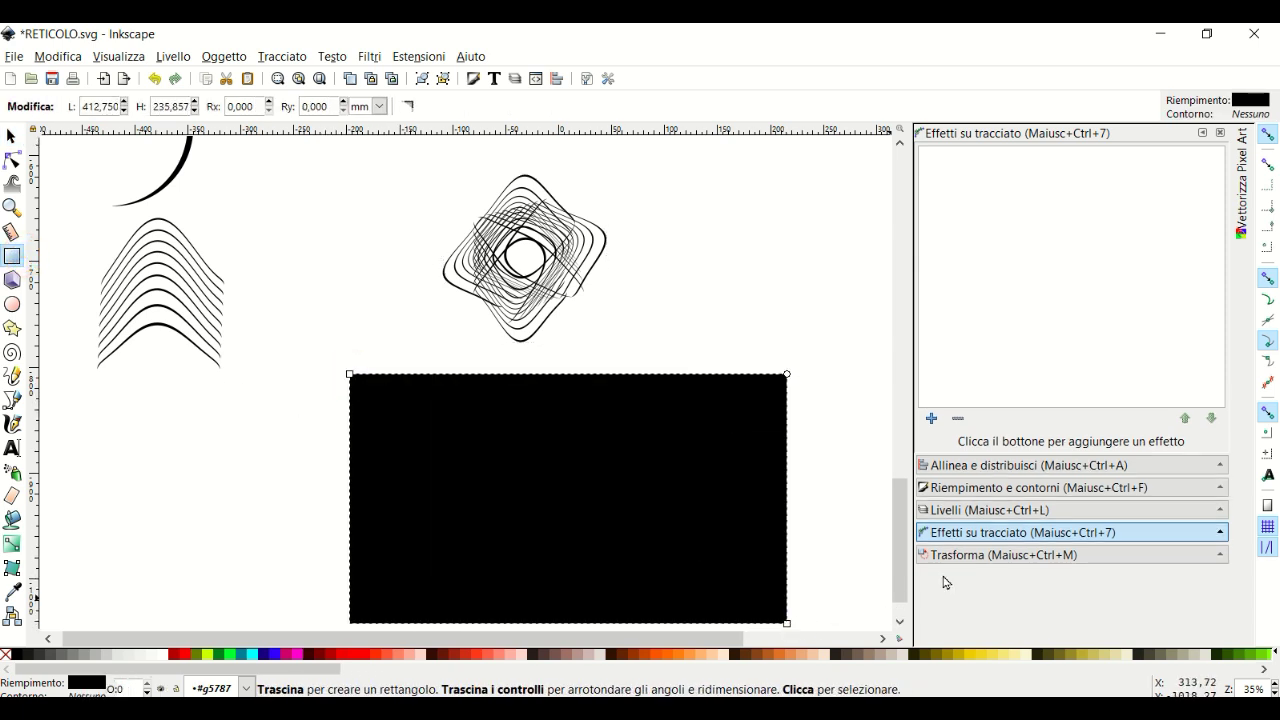
pyautogui.scroll(2, 900, 535)
pyautogui.scroll(1, 900, 533)
pyautogui.moveTo(900, 533); pyautogui.dragTo(900, 536)
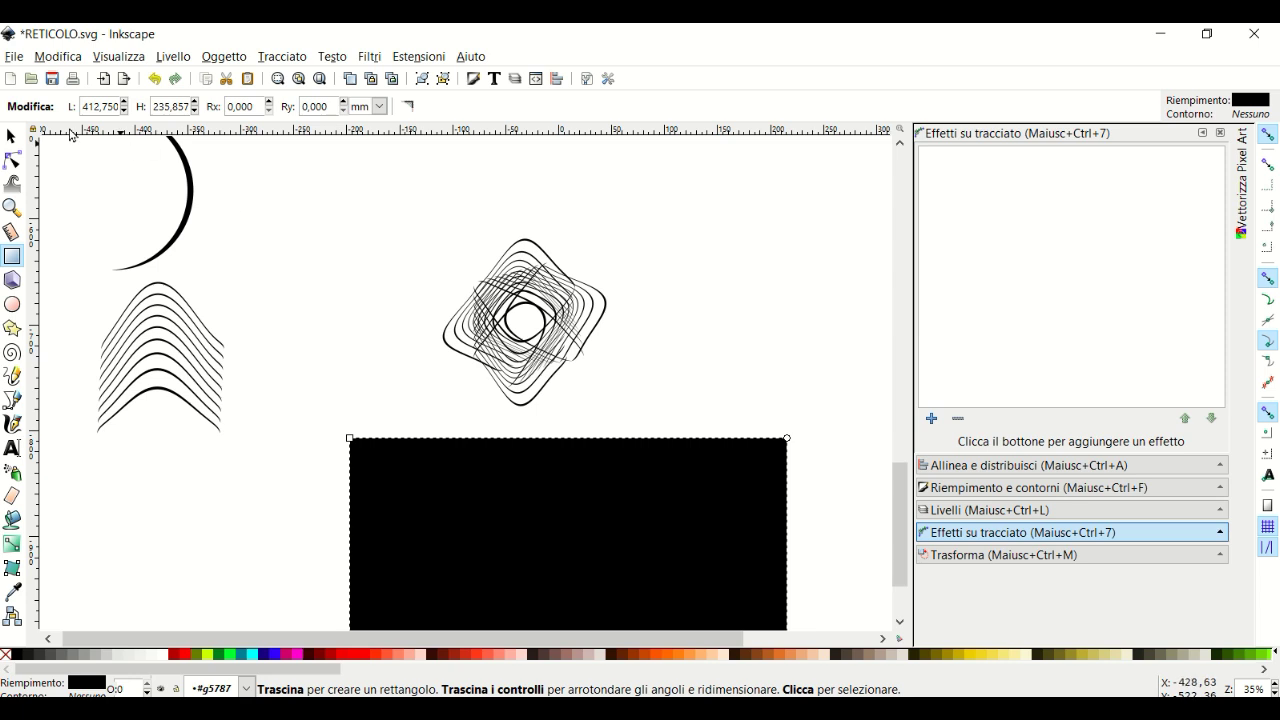
# Fill the rosette motif white and move it to the rectangle's centre.
pyautogui.click(12, 137)
pyautogui.moveTo(386, 194); pyautogui.dragTo(677, 420)
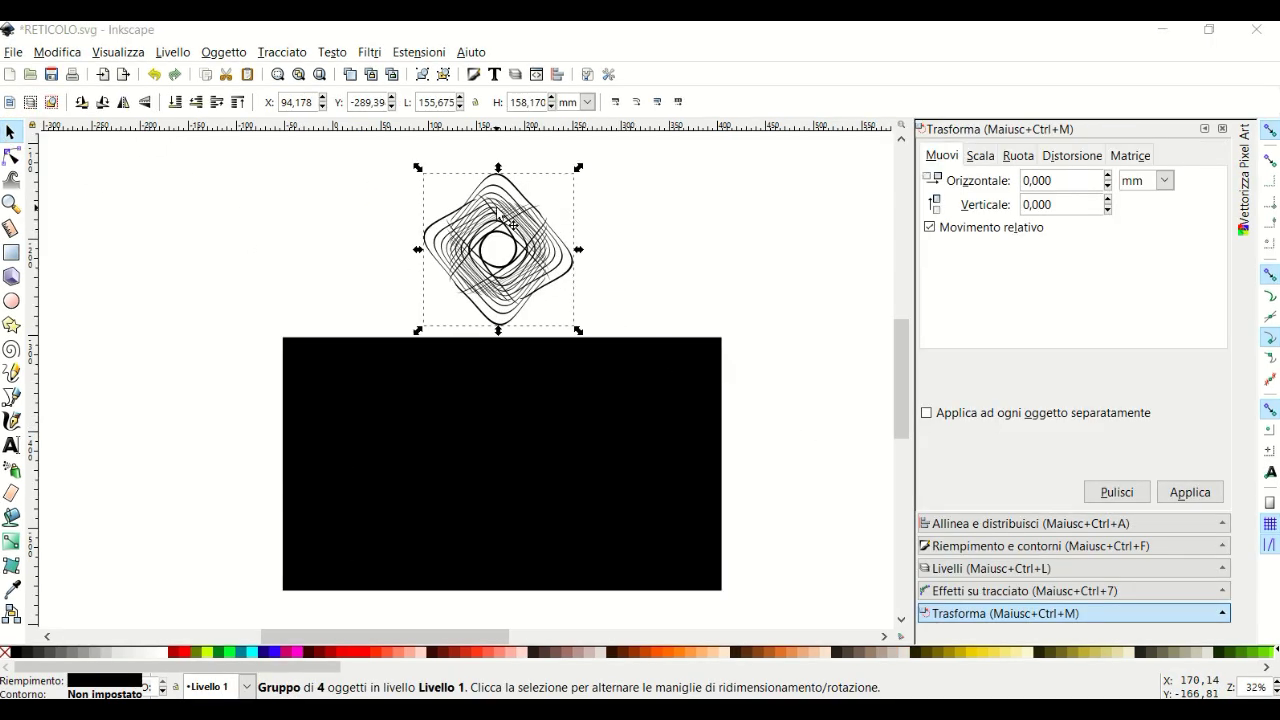
pyautogui.click(498, 210)
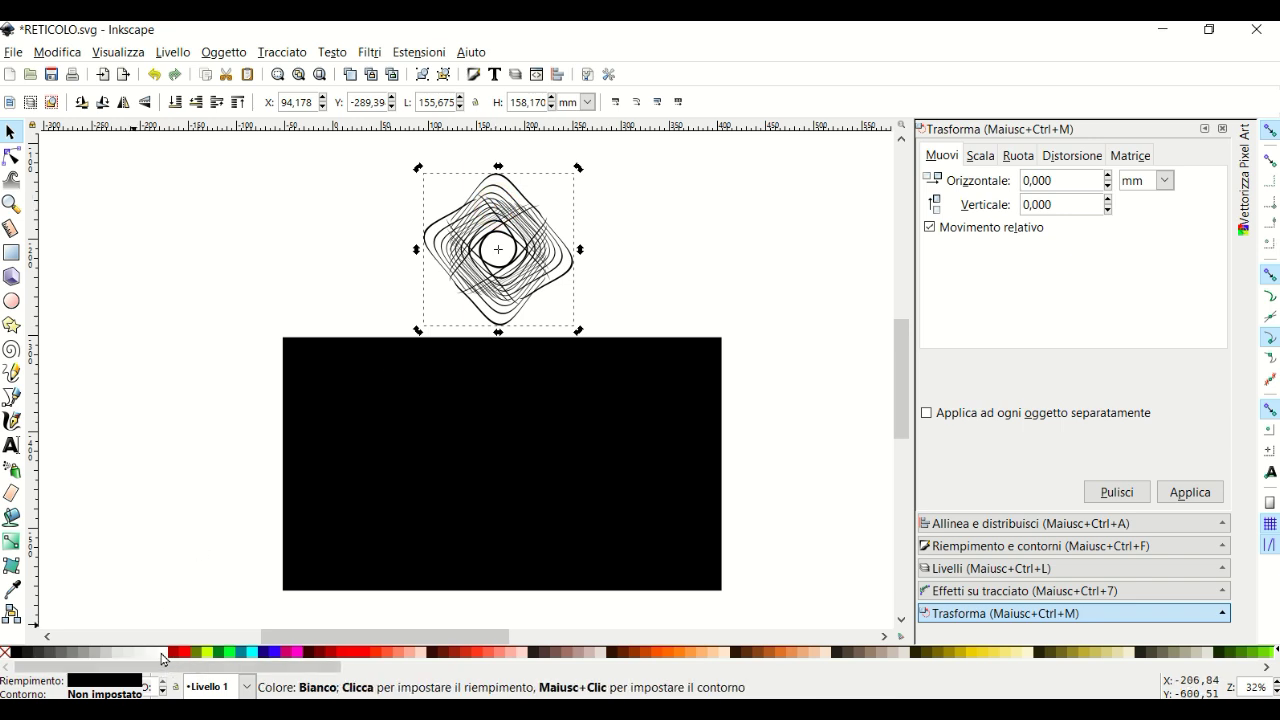
pyautogui.click(163, 659)
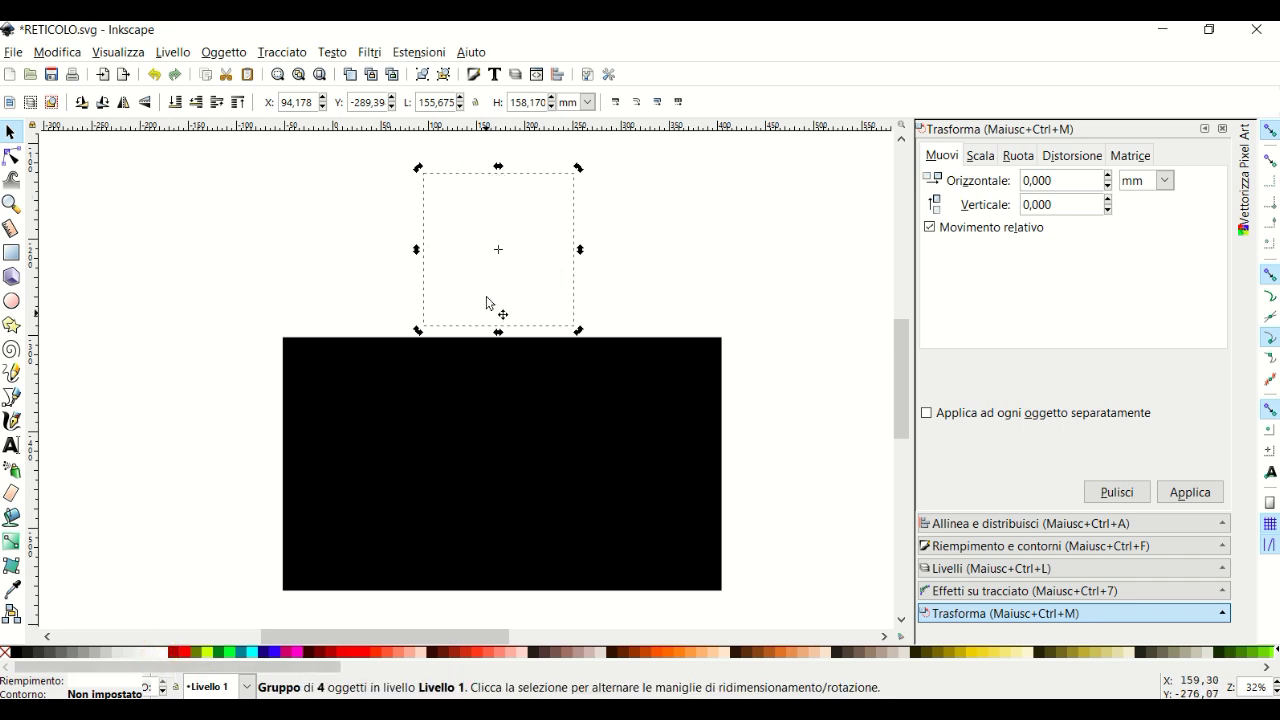
pyautogui.moveTo(510, 275); pyautogui.dragTo(510, 487)
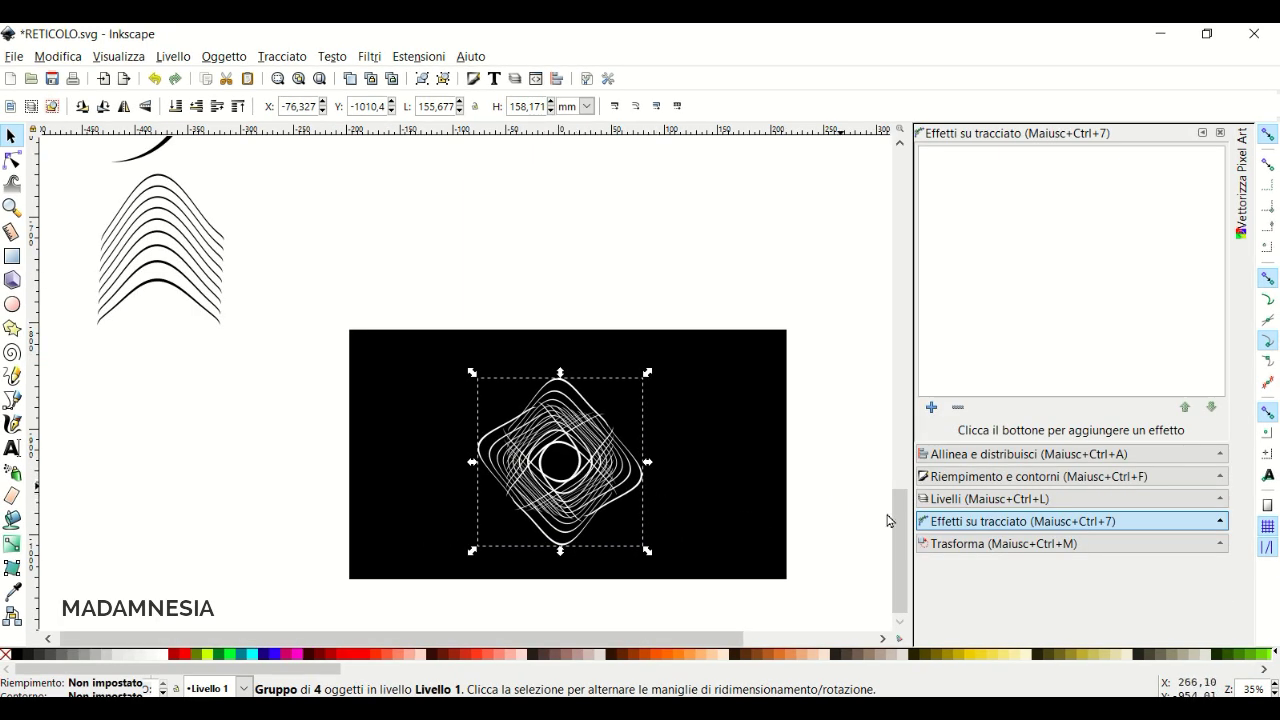
# Enlarge the black rectangle to a bigger size.
pyautogui.press('-')
pyautogui.press('-')
pyautogui.click(709, 474)
pyautogui.click(610, 465)
pyautogui.moveTo(634, 484); pyautogui.dragTo(763, 613)
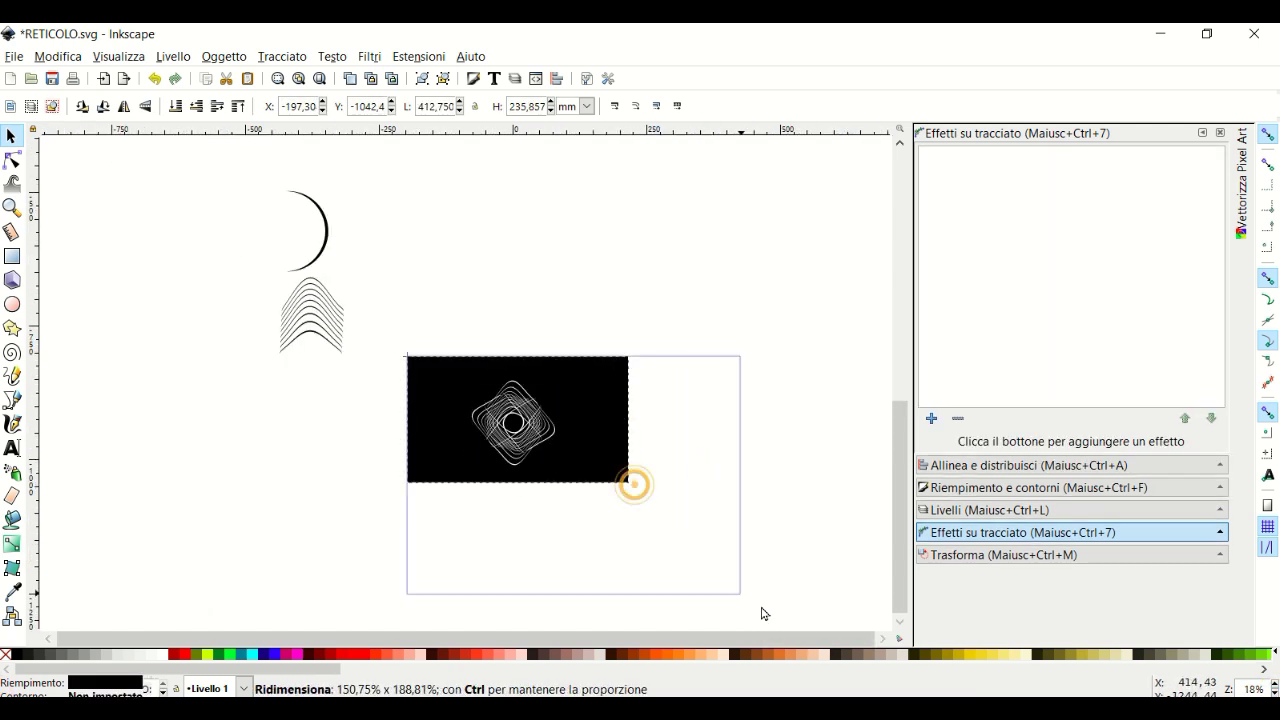
# Duplicate the white rosette and place the copy diagonally down-right.
pyautogui.click(614, 260)
pyautogui.click(513, 420)
pyautogui.hotkey('ctrl', 'd')
pyautogui.moveTo(518, 424)
pyautogui.mouseDown()
pyautogui.moveTo(579, 501)
pyautogui.moveTo(562, 472)
pyautogui.mouseUp()
pyautogui.click(660, 306)
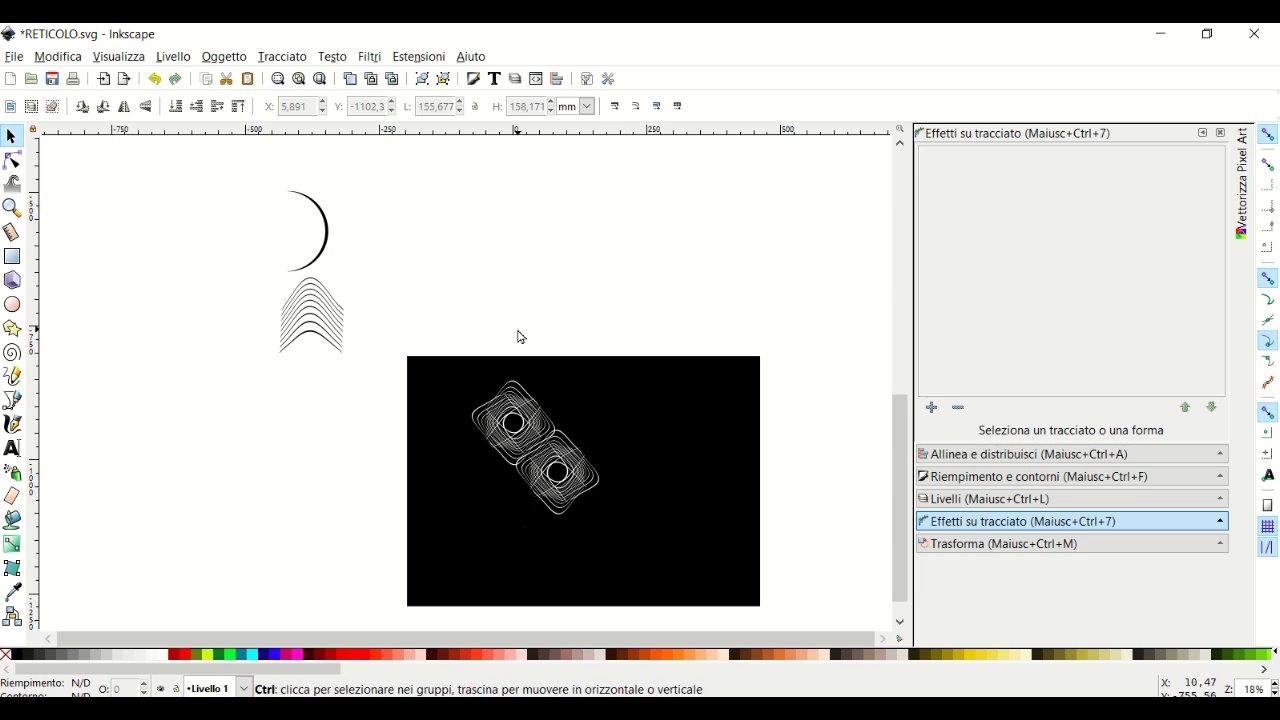
pyautogui.scroll(2, 766, 471)
pyautogui.moveTo(546, 637); pyautogui.dragTo(466, 637)
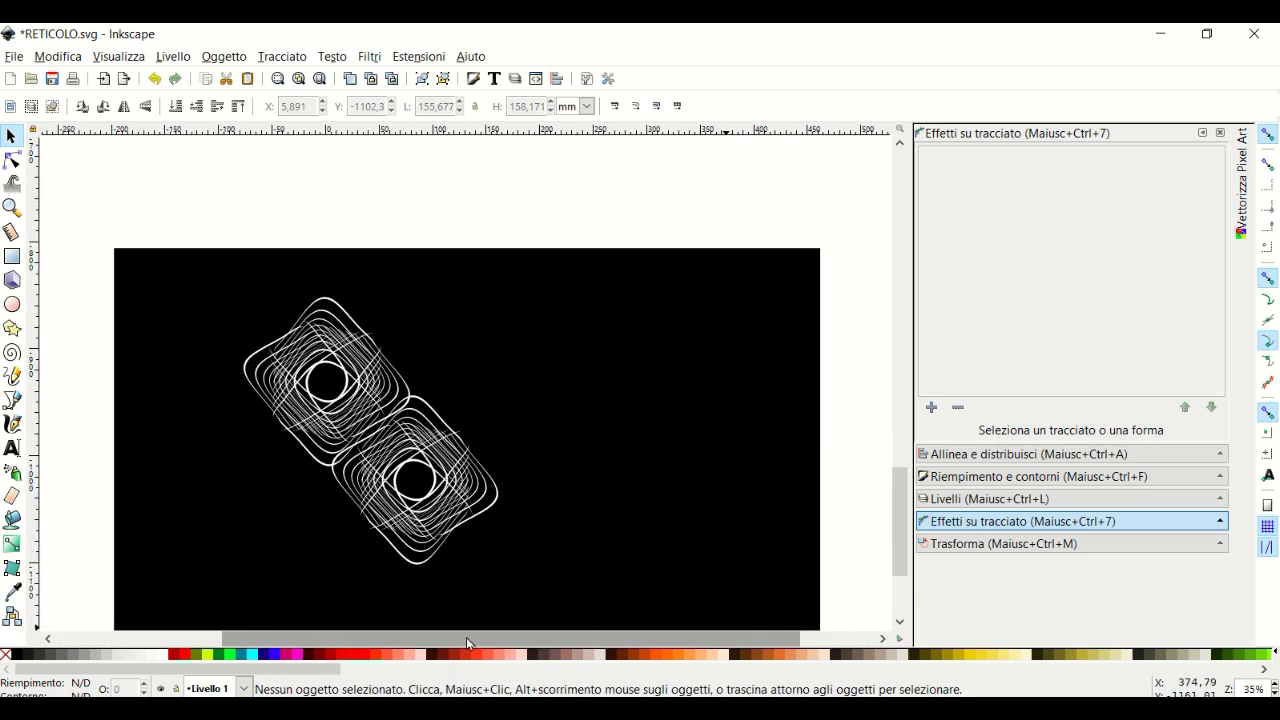
# Duplicate a rosette and place the copy up and right of the others.
pyautogui.rightClick(338, 322)
pyautogui.click(385, 445)
pyautogui.moveTo(367, 409)
pyautogui.mouseDown()
pyautogui.moveTo(475, 338)
pyautogui.moveTo(503, 386)
pyautogui.mouseUp()
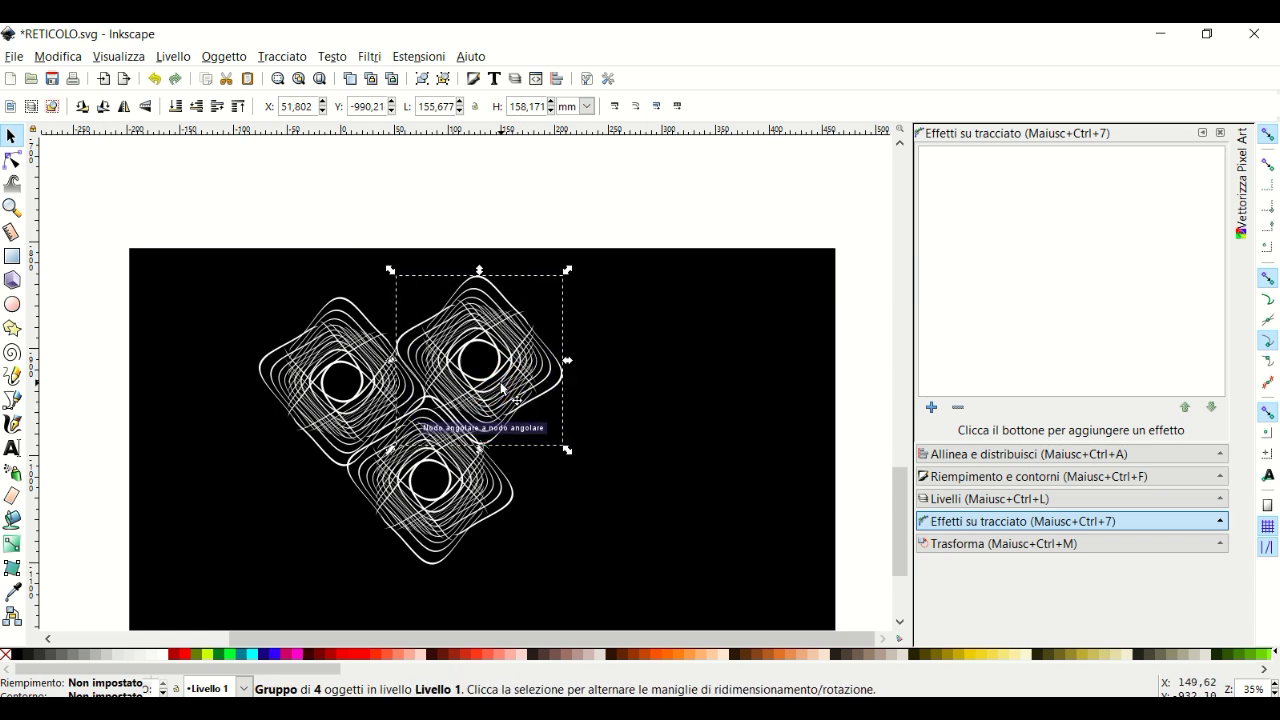
pyautogui.click(560, 252)
pyautogui.click(500, 349)
pyautogui.click(155, 199)
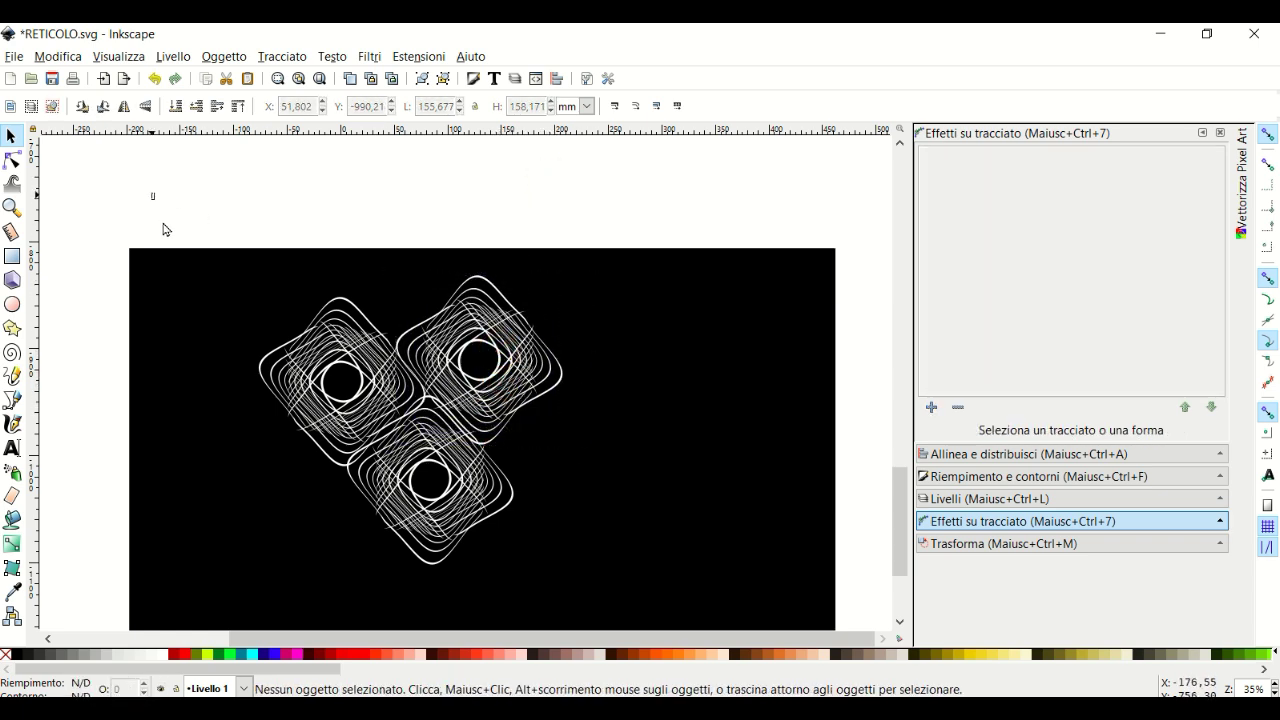
# Duplicate several selected rosettes, move the copies, then undo the move.
pyautogui.moveTo(165, 229); pyautogui.dragTo(575, 600)
pyautogui.rightClick(405, 425)
pyautogui.click(430, 440)
pyautogui.moveTo(489, 491); pyautogui.dragTo(384, 459)
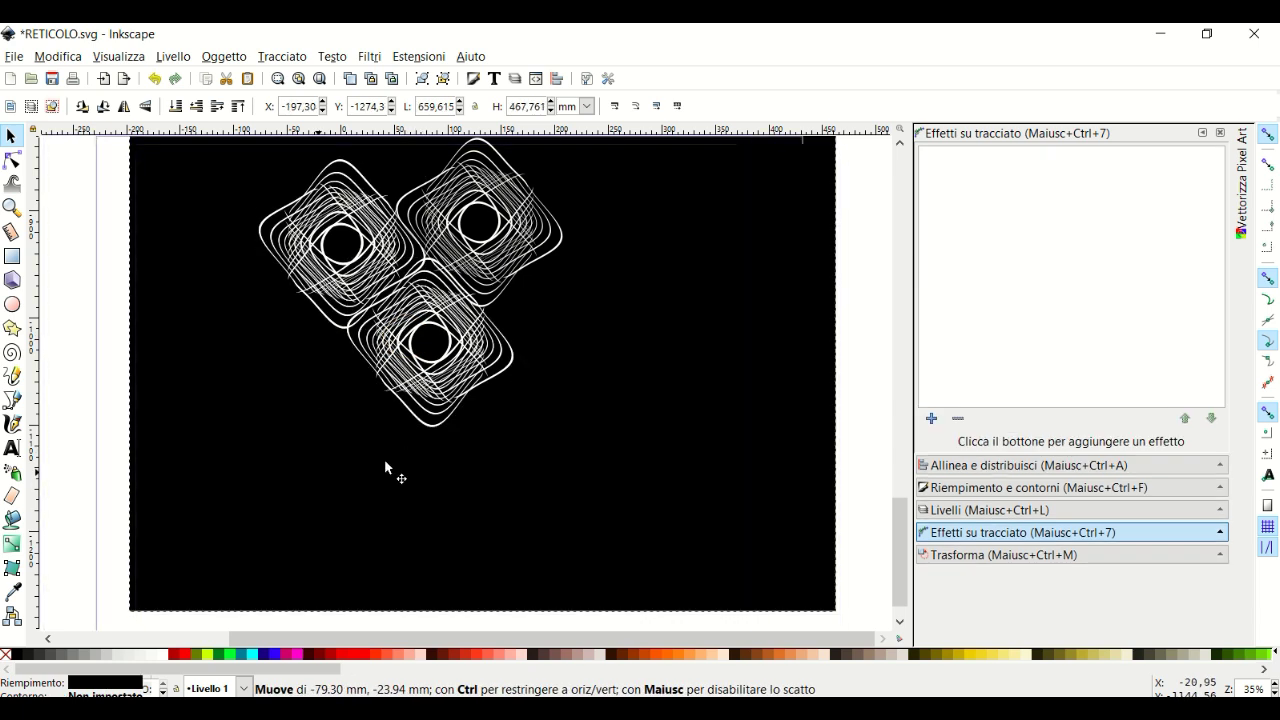
pyautogui.scroll(4, 535, 422)
pyautogui.hotkey('ctrl', 'z')
pyautogui.hotkey('ctrl', 'z')
pyautogui.scroll(-2, 600, 330)
# Add rosette copies at the lattice's upper right and further down-left.
pyautogui.click(223, 56)
pyautogui.rightClick(459, 324)
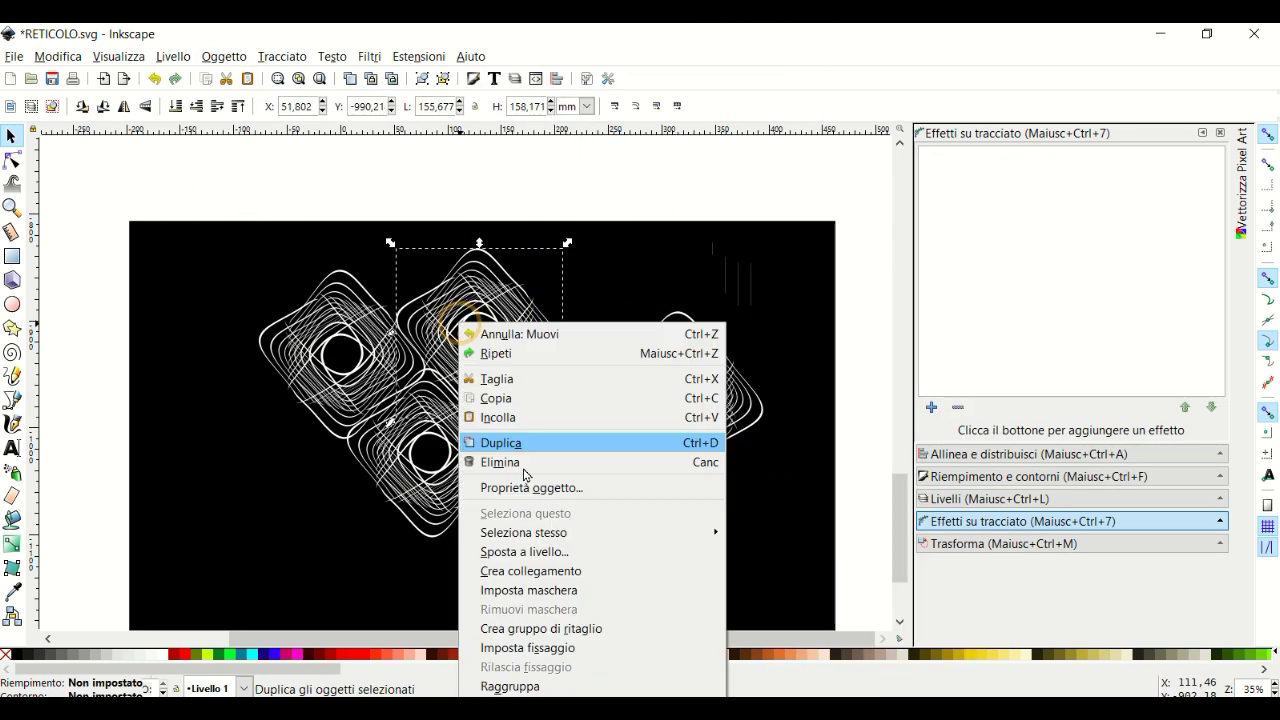
pyautogui.click(524, 442)
pyautogui.moveTo(477, 356); pyautogui.dragTo(733, 298)
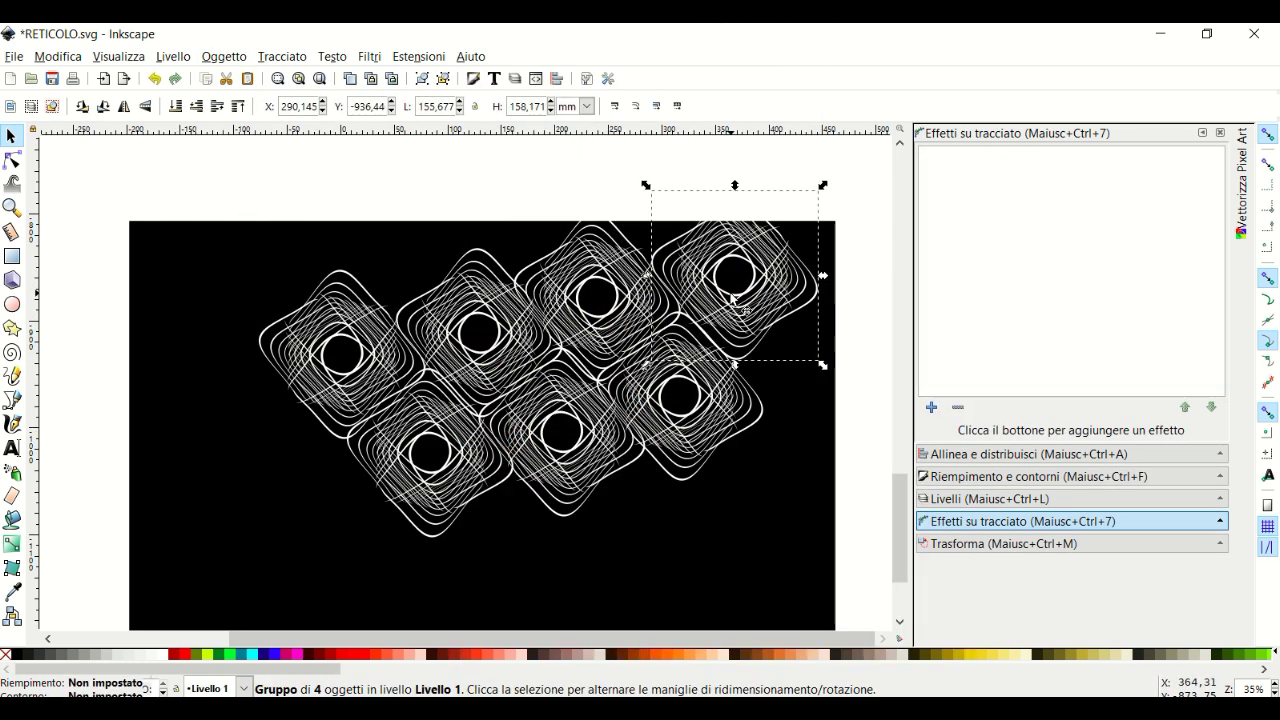
pyautogui.rightClick(748, 428)
pyautogui.click(800, 140)
pyautogui.moveTo(740, 300)
pyautogui.mouseDown()
pyautogui.moveTo(629, 565)
pyautogui.moveTo(527, 572)
pyautogui.moveTo(500, 470)
pyautogui.mouseUp()
pyautogui.rightClick(629, 565)
pyautogui.click(560, 450)
pyautogui.click(645, 530)
# Shift another rosette copy rightward along the top of the lattice.
pyautogui.scroll(-3, 470, 450)
pyautogui.scroll(2, 763, 580)
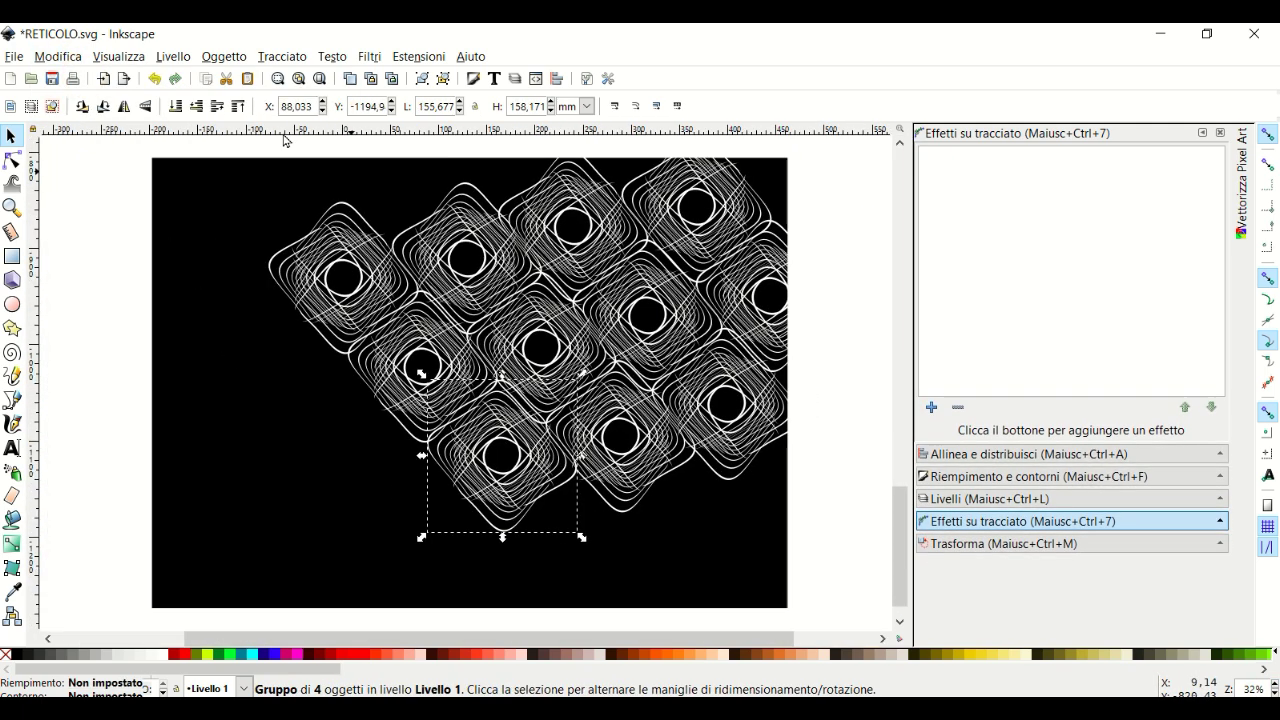
pyautogui.scroll(2, 283, 140)
pyautogui.rightClick(312, 318)
pyautogui.moveTo(480, 254)
pyautogui.mouseDown()
pyautogui.moveTo(620, 228)
pyautogui.moveTo(635, 250)
pyautogui.mouseUp()
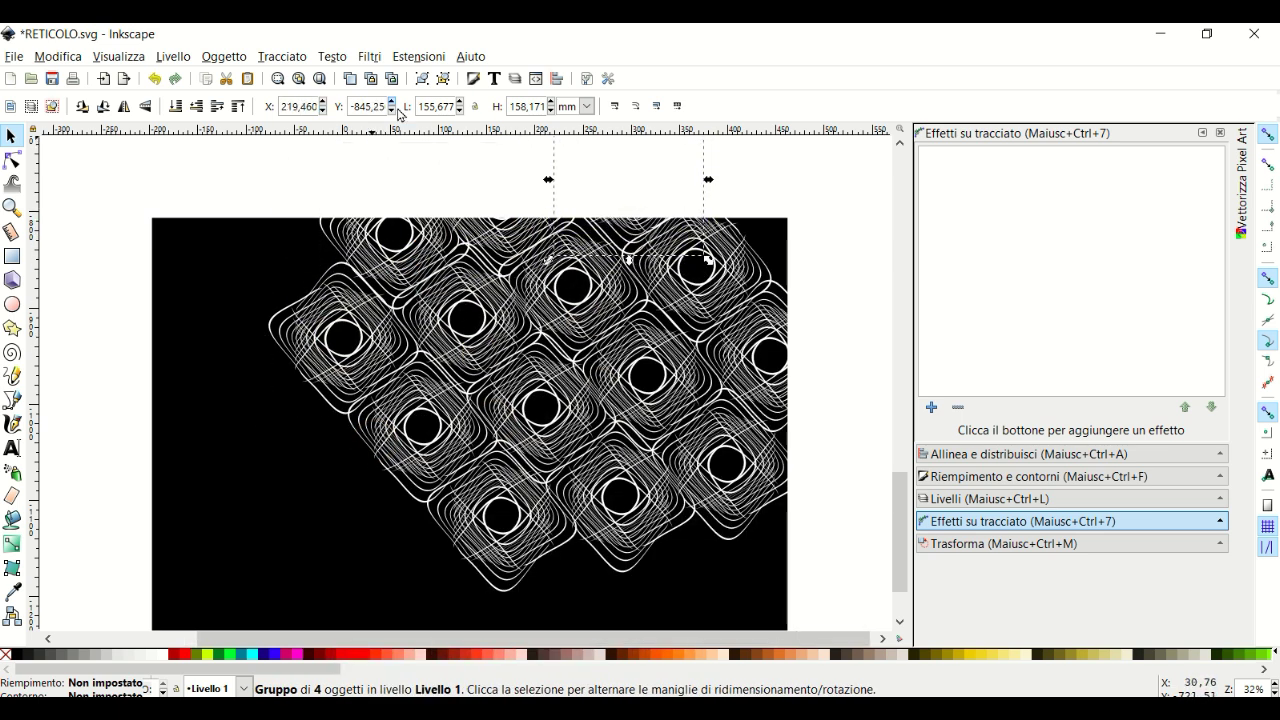
pyautogui.click(296, 304)
pyautogui.press('Escape')
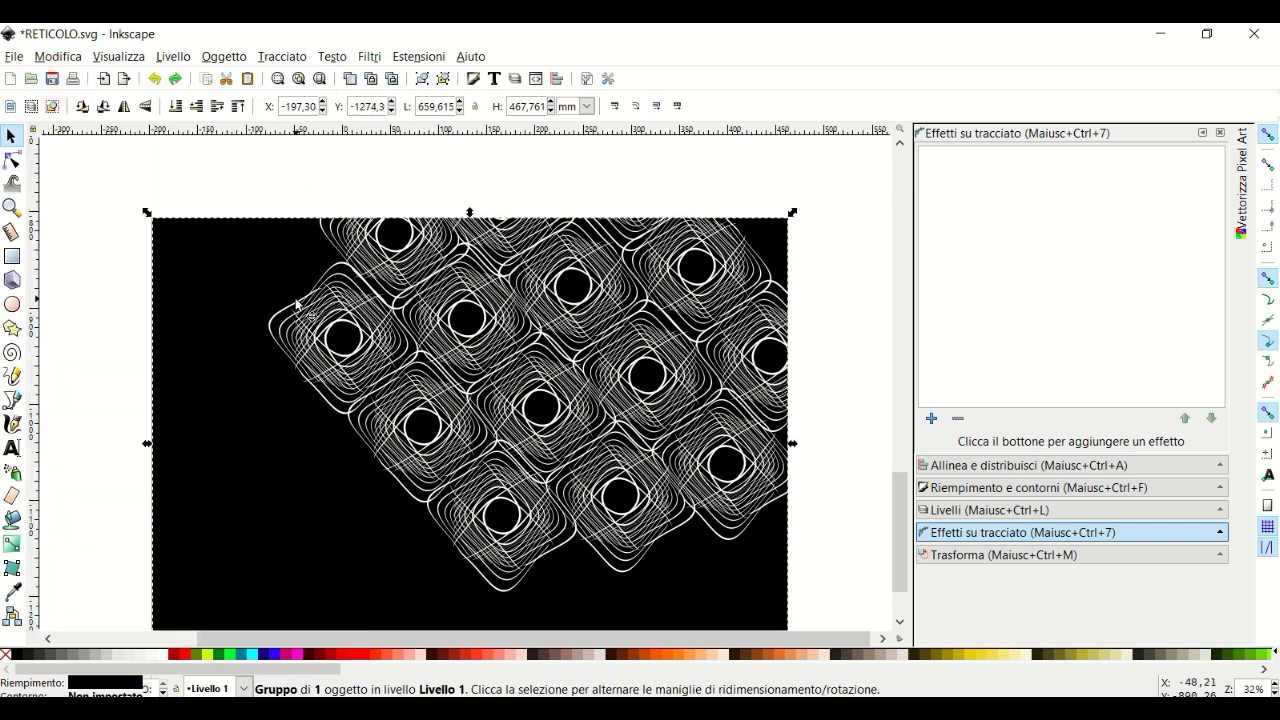
pyautogui.click(443, 360)
# Paste a rosette copy and position it at the lattice's right edge.
pyautogui.rightClick(286, 228)
pyautogui.click(328, 362)
pyautogui.moveTo(229, 301); pyautogui.dragTo(571, 590)
pyautogui.moveTo(765, 561)
pyautogui.mouseDown()
pyautogui.moveTo(803, 571)
pyautogui.moveTo(577, 580)
pyautogui.mouseUp()
pyautogui.scroll(-2, 760, 520)
pyautogui.rightClick(686, 514)
pyautogui.press('Escape')
pyautogui.scroll(1, 577, 560)
# Duplicate the five-motif staircase and shift the copy down-left to extend the lattice.
pyautogui.hotkey('ctrl', 'a')
pyautogui.hotkey('ctrl', 'd')
pyautogui.moveTo(442, 396)
pyautogui.mouseDown()
pyautogui.moveTo(345, 437)
pyautogui.moveTo(226, 457)
pyautogui.moveTo(298, 490)
pyautogui.mouseUp()
pyautogui.hotkey('ctrl', 'd')
pyautogui.rightClick(312, 527)
pyautogui.press('Escape')
# Fill a gap at the upper right with another rosette copy.
pyautogui.click(735, 266)
pyautogui.hotkey('ctrl', 'd')
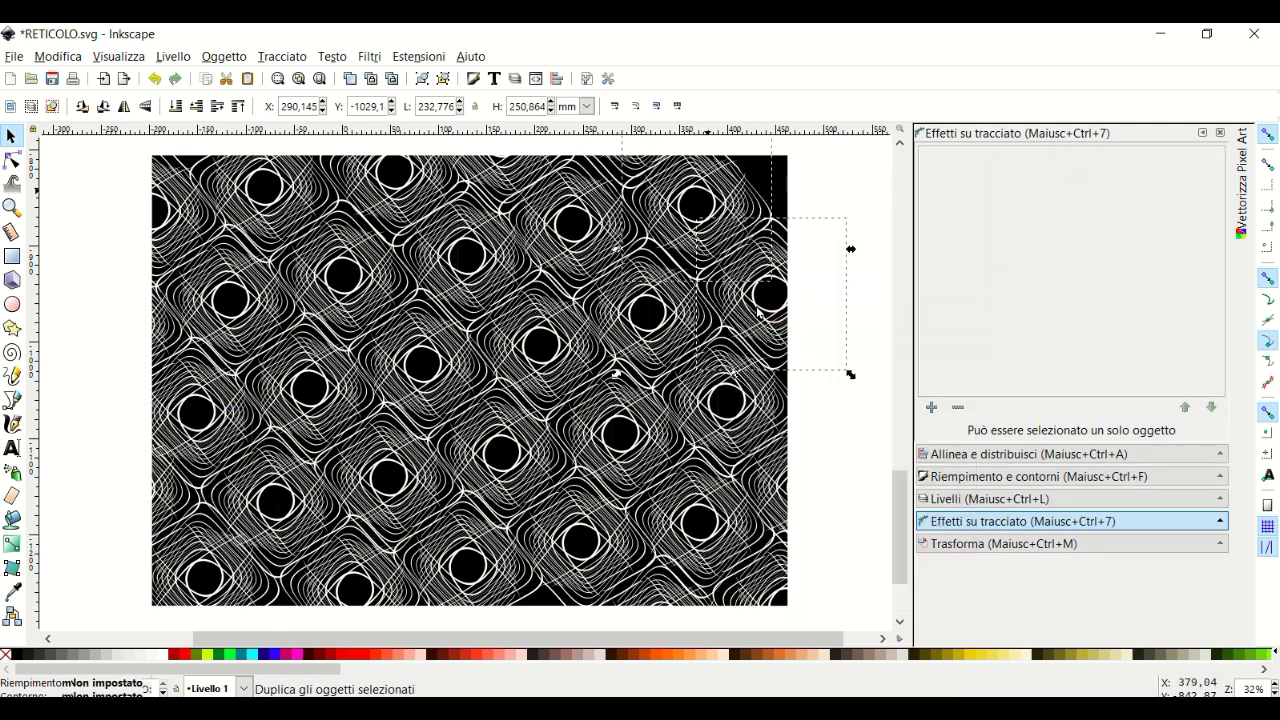
pyautogui.moveTo(759, 313); pyautogui.dragTo(783, 198)
pyautogui.press('-')
pyautogui.press('-')
pyautogui.press('-')
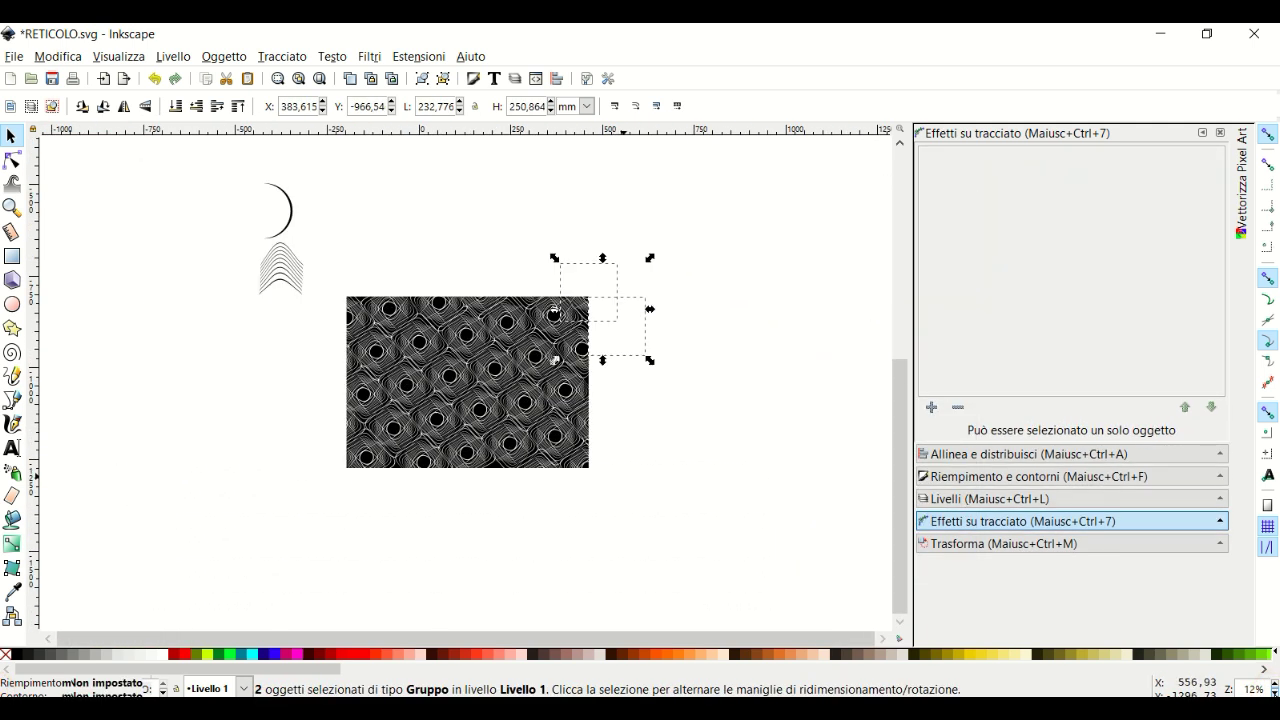
# Move the moon and wave sketches out of the way to the left.
pyautogui.moveTo(200, 148); pyautogui.dragTo(345, 340)
pyautogui.moveTo(286, 265); pyautogui.dragTo(86, 225)
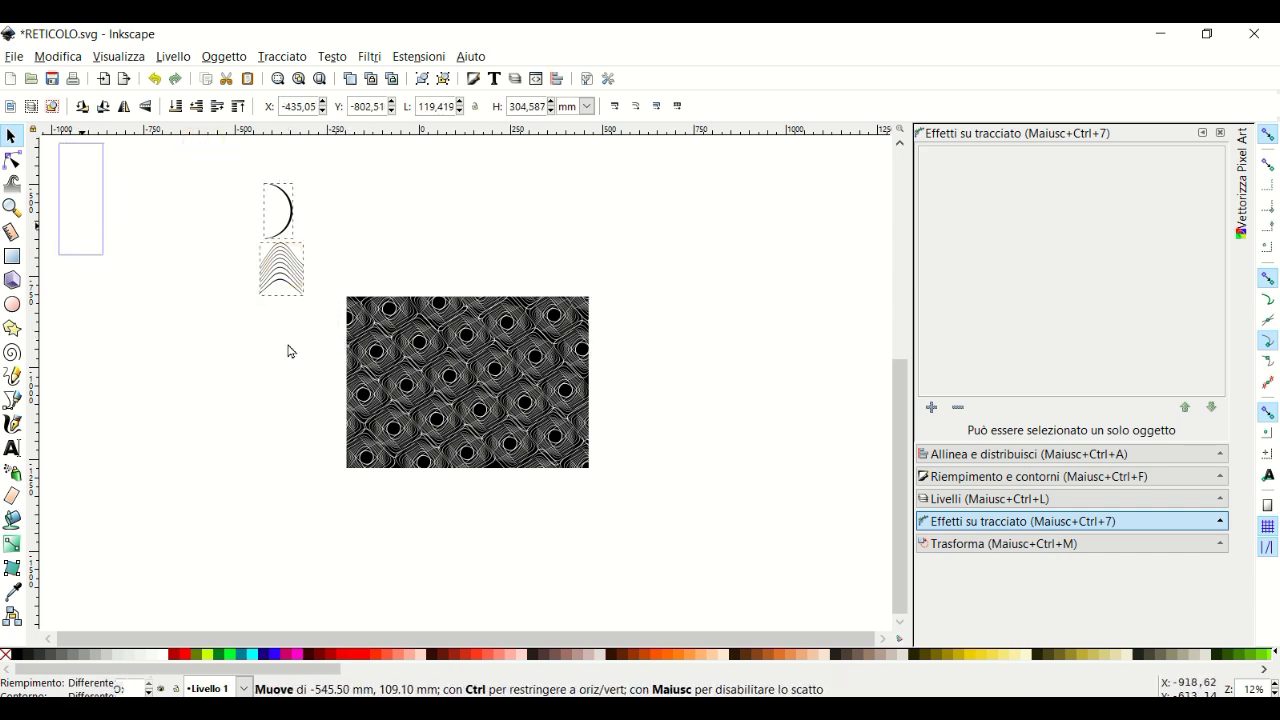
pyautogui.moveTo(238, 207); pyautogui.dragTo(733, 584)
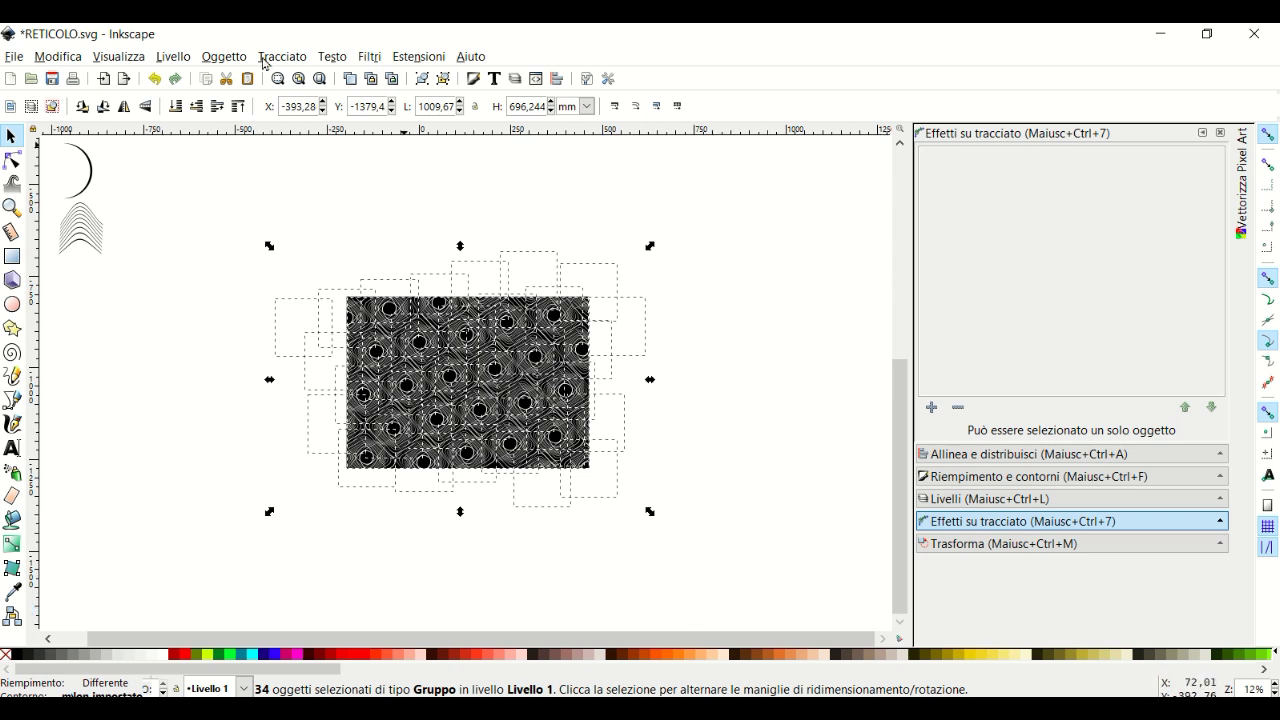
pyautogui.click(135, 341)
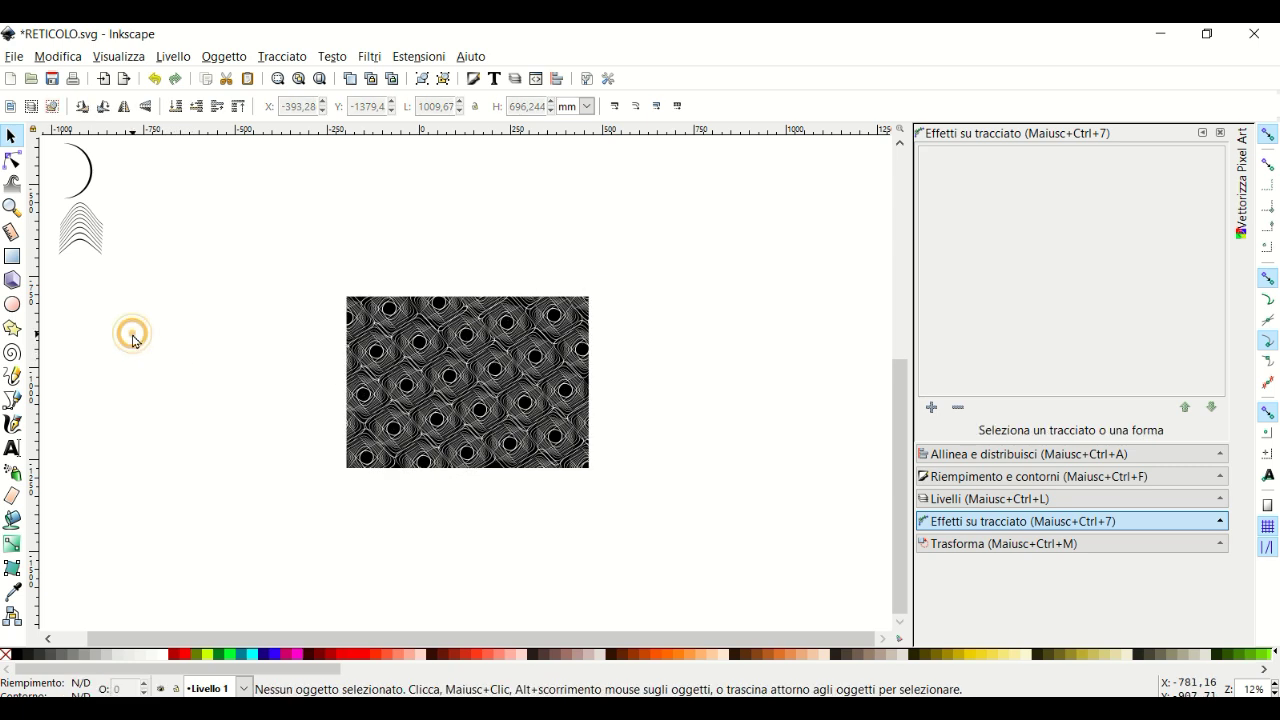
# Draw a rectangle covering the whole rosette pattern.
pyautogui.click(13, 258)
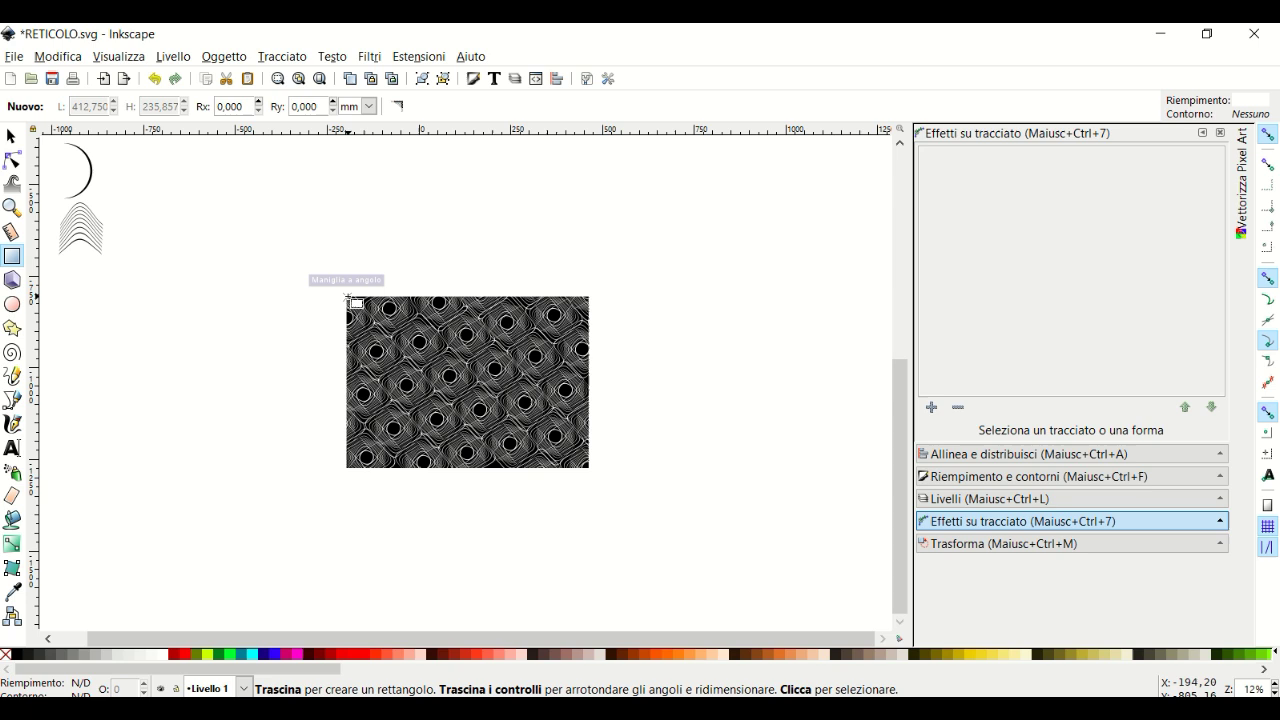
pyautogui.click(10, 137)
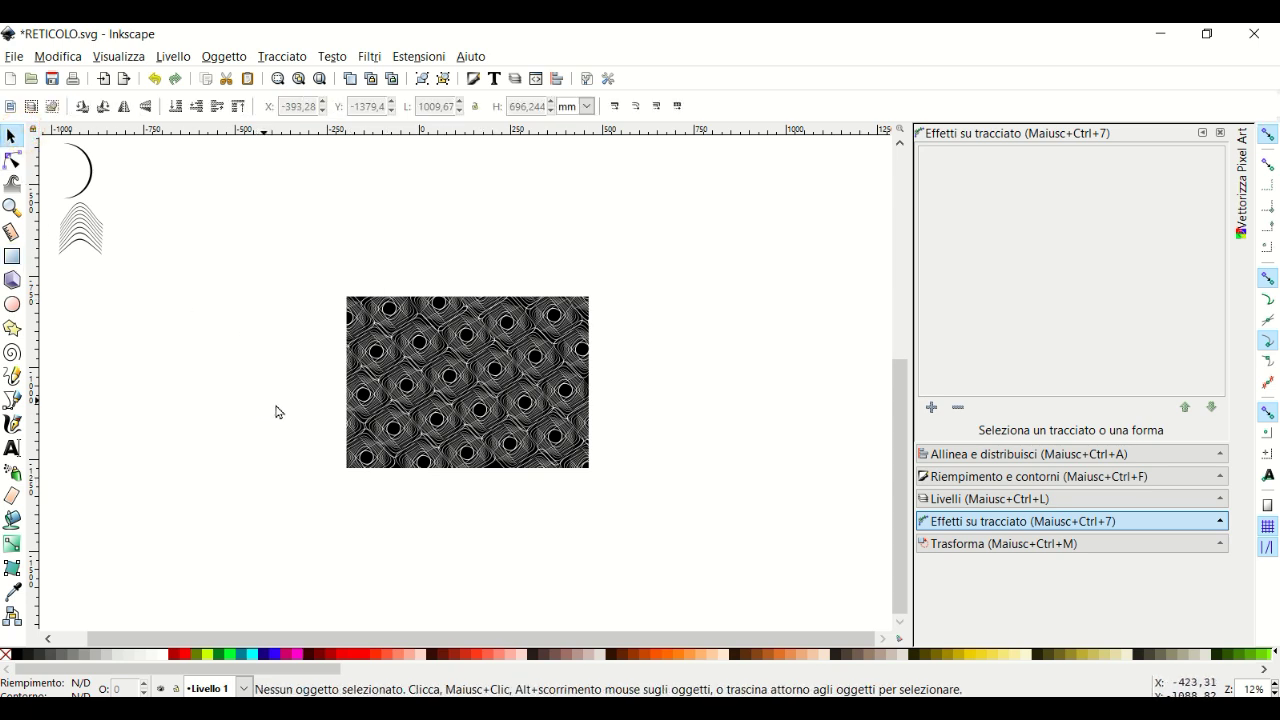
pyautogui.keyDown('ctrl'); pyautogui.scroll(2, 297, 421); pyautogui.keyUp('ctrl')
pyautogui.moveTo(497, 638); pyautogui.dragTo(595, 645)
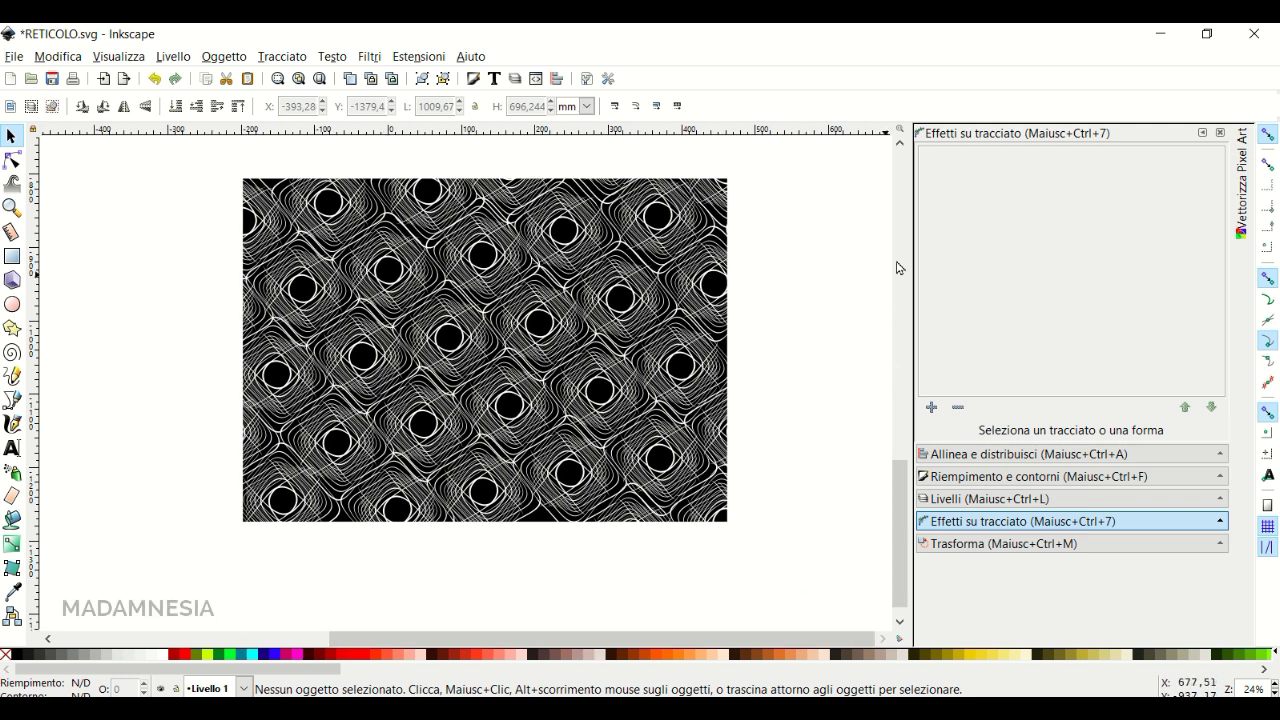
pyautogui.click(899, 145)
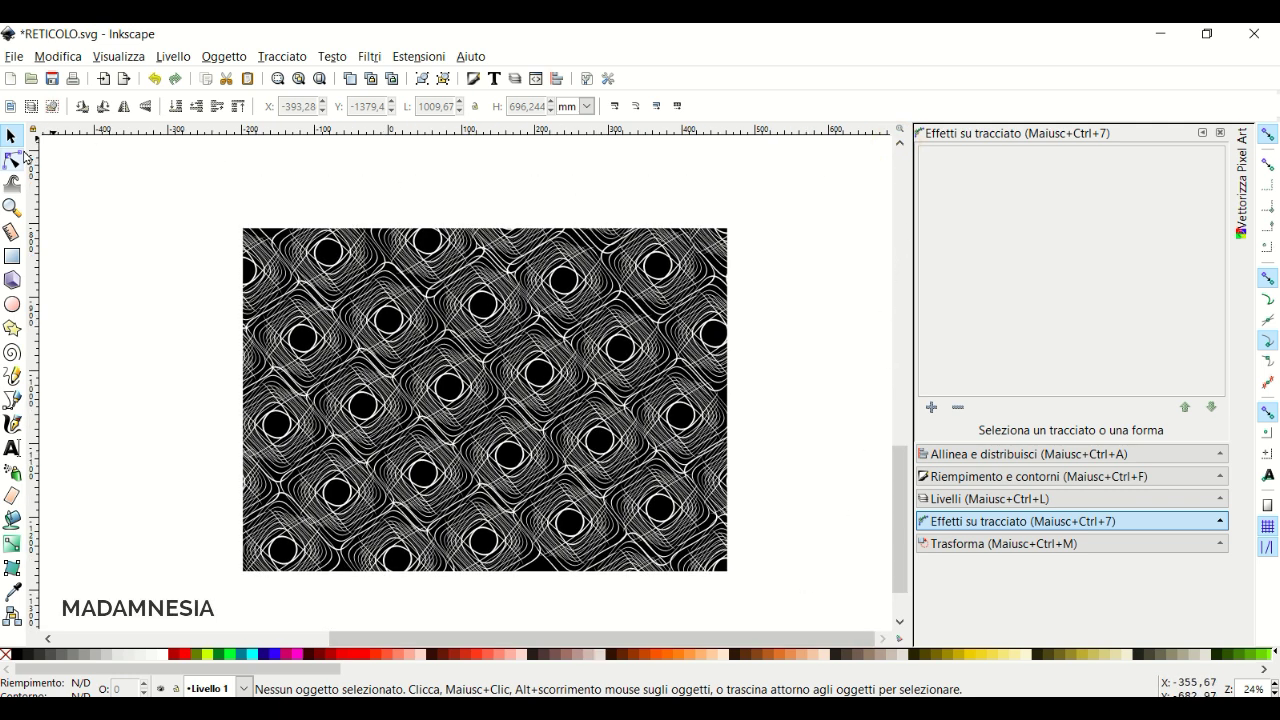
pyautogui.click(13, 260)
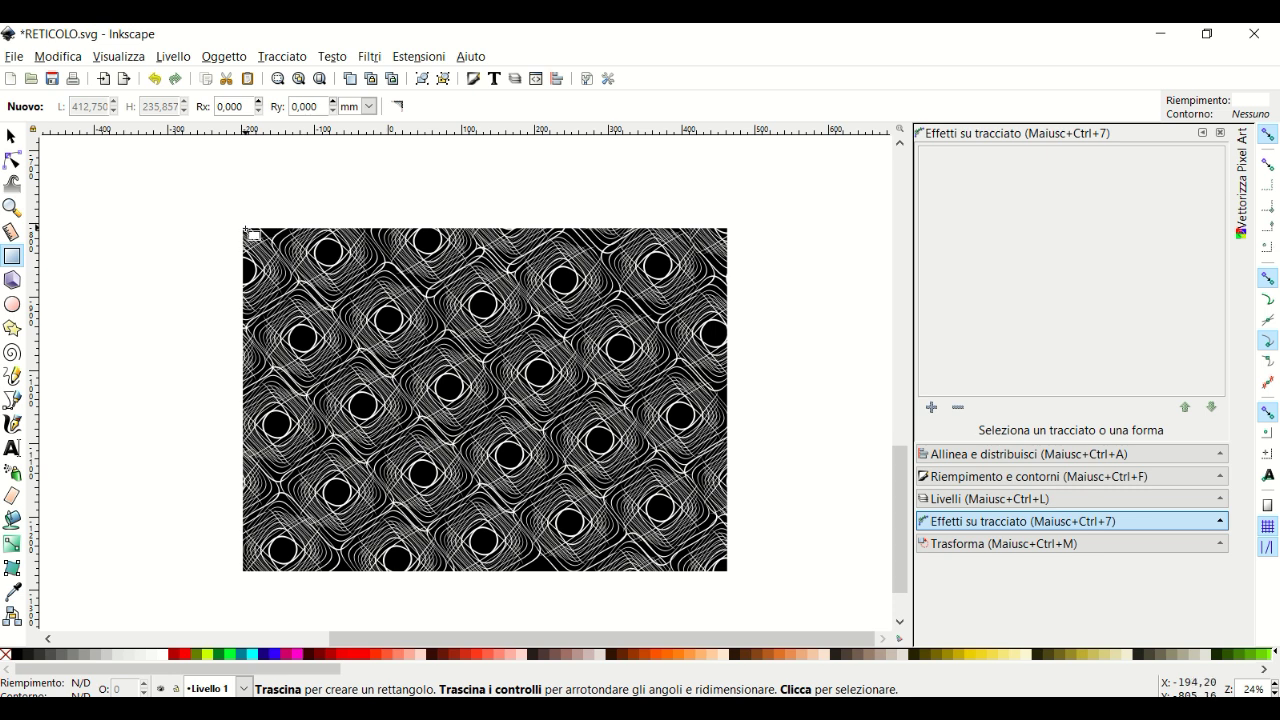
pyautogui.moveTo(243, 230); pyautogui.dragTo(760, 567)
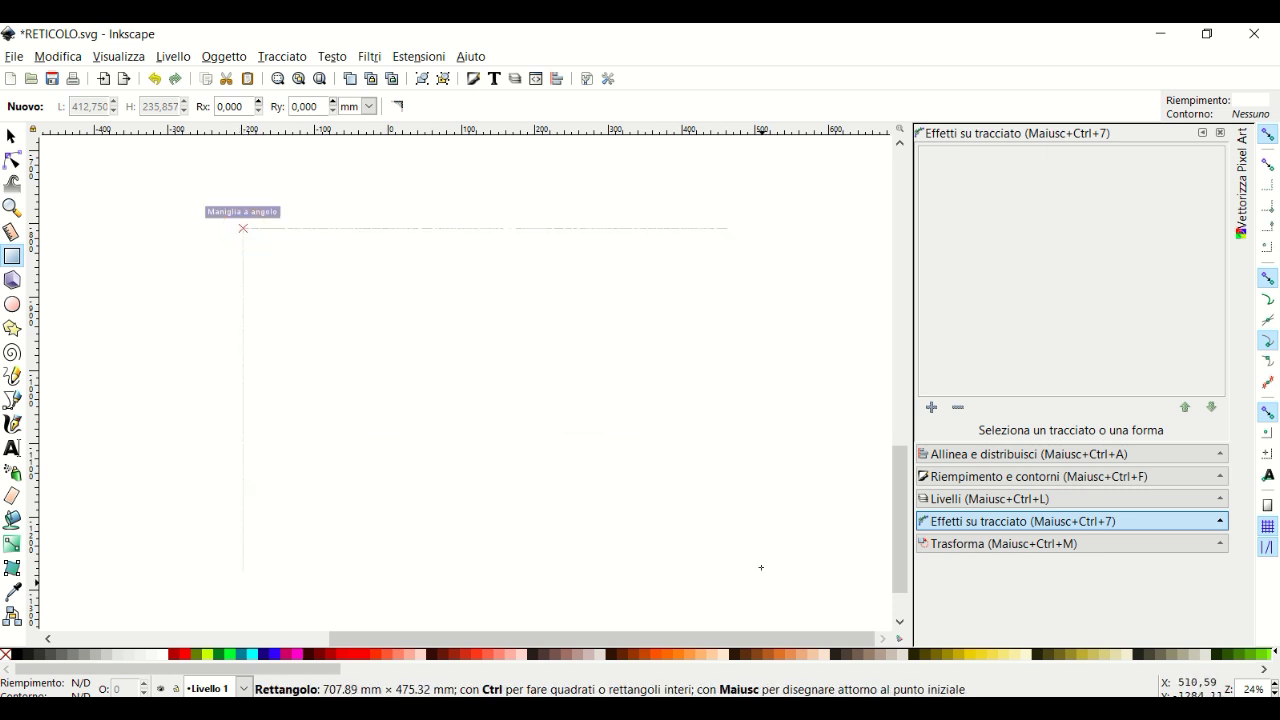
pyautogui.moveTo(760, 567); pyautogui.dragTo(750, 571)
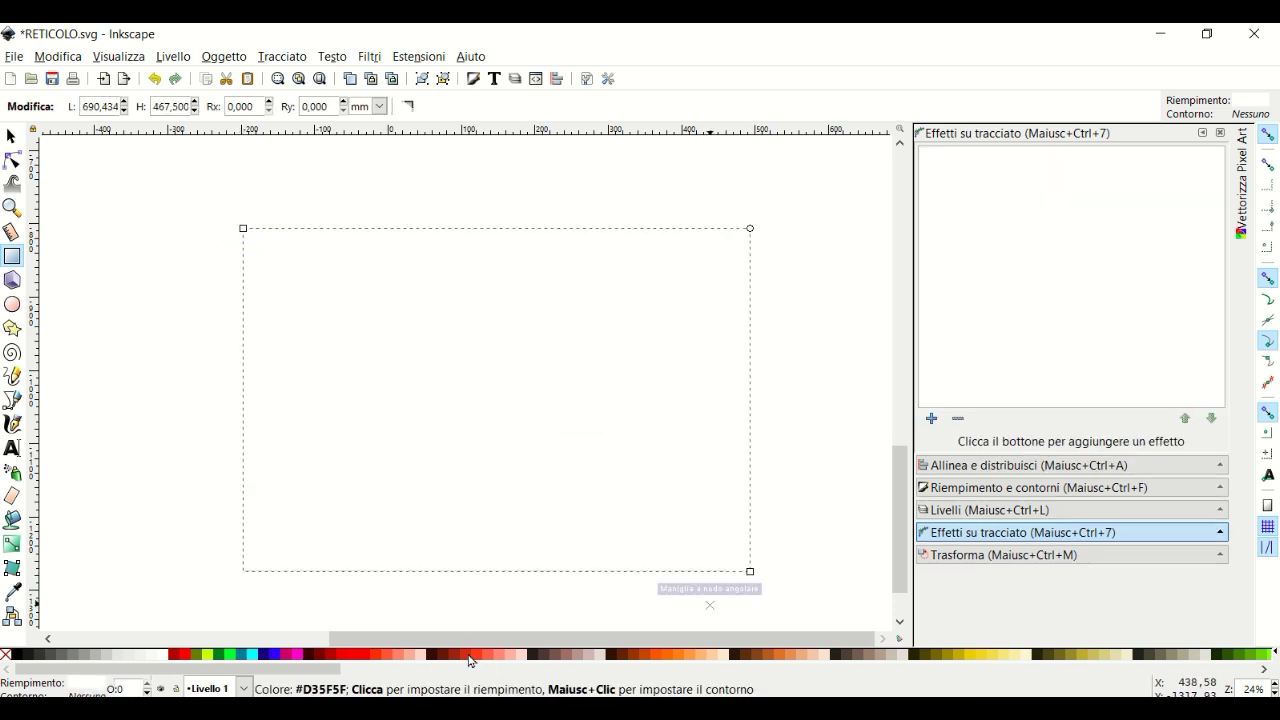
# Fill the rectangle semi-transparent cyan (alpha 123) and narrow it to 659.886 mm.
pyautogui.click(252, 660)
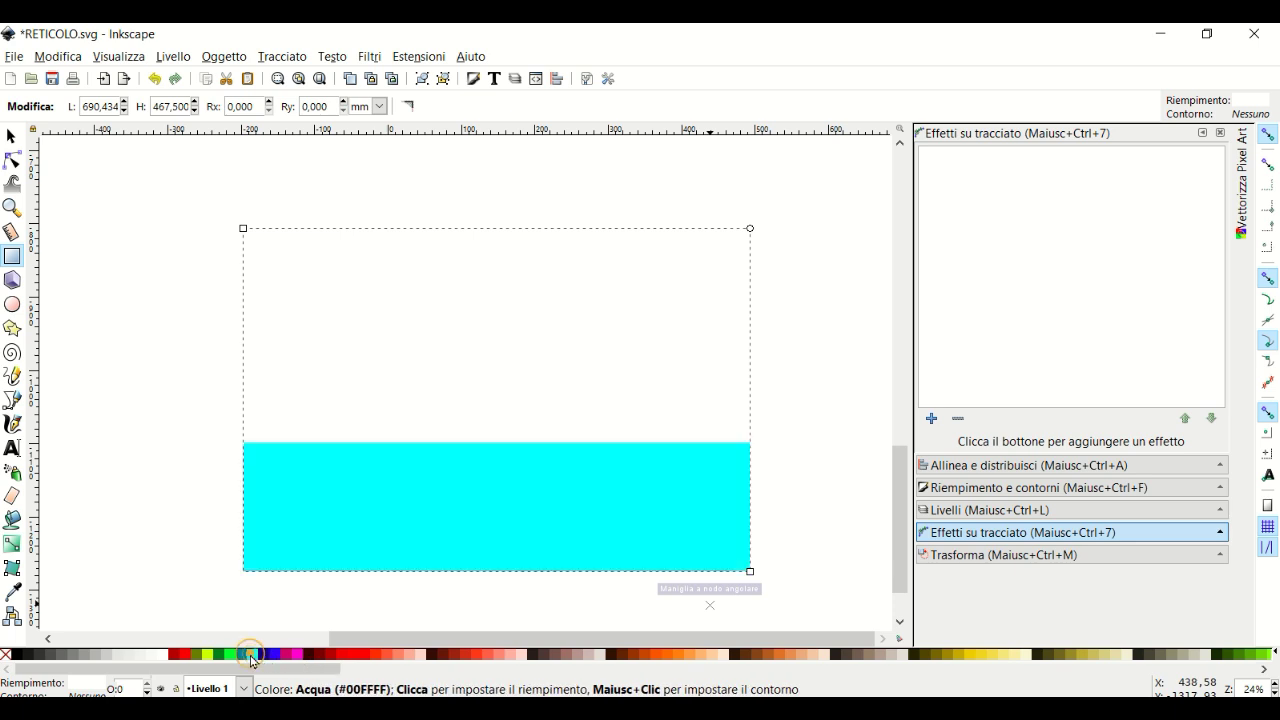
pyautogui.click(82, 688)
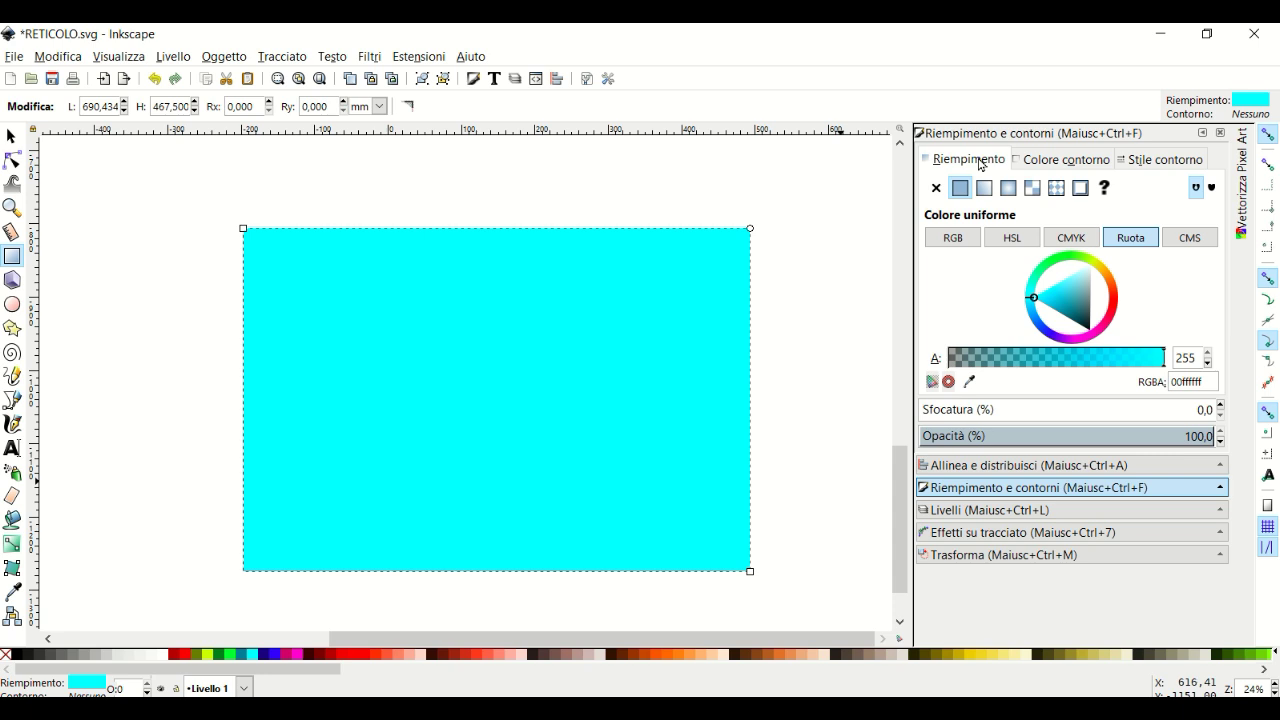
pyautogui.click(1055, 355)
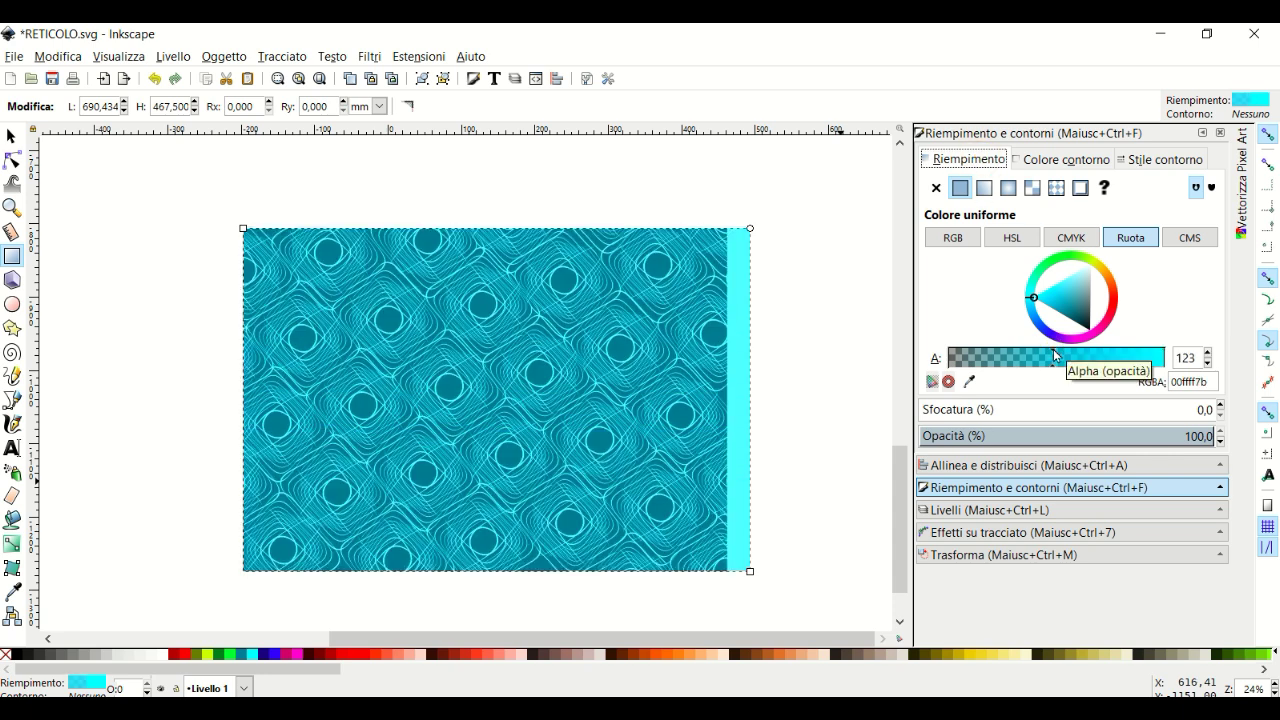
pyautogui.click(12, 137)
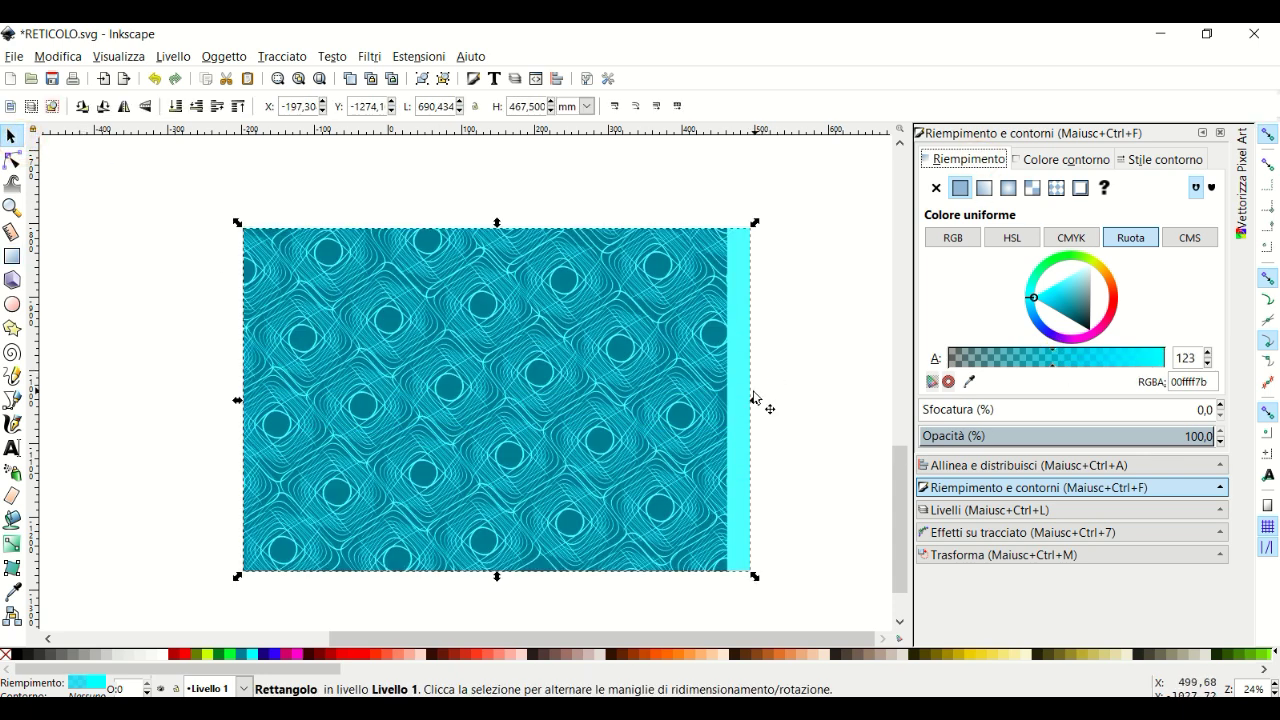
pyautogui.moveTo(755, 398); pyautogui.dragTo(735, 405)
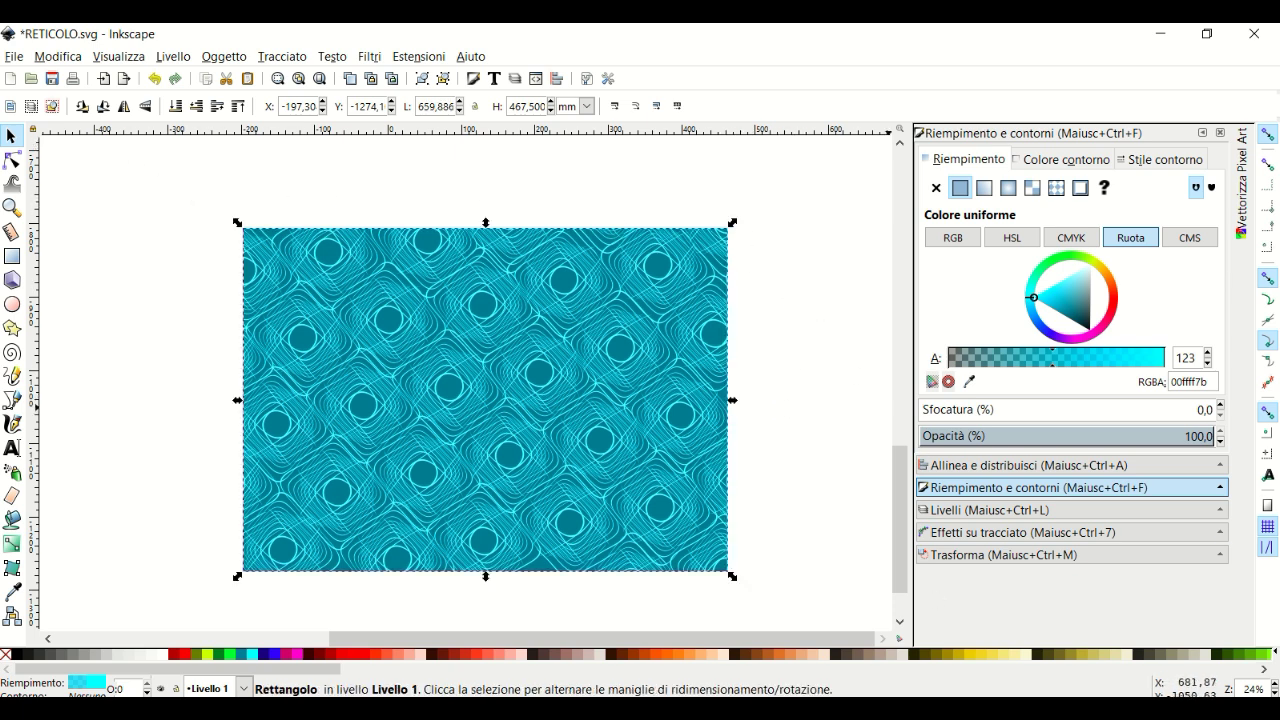
pyautogui.scroll(-2, 1273, 688)
pyautogui.scroll(-1, 1273, 688)
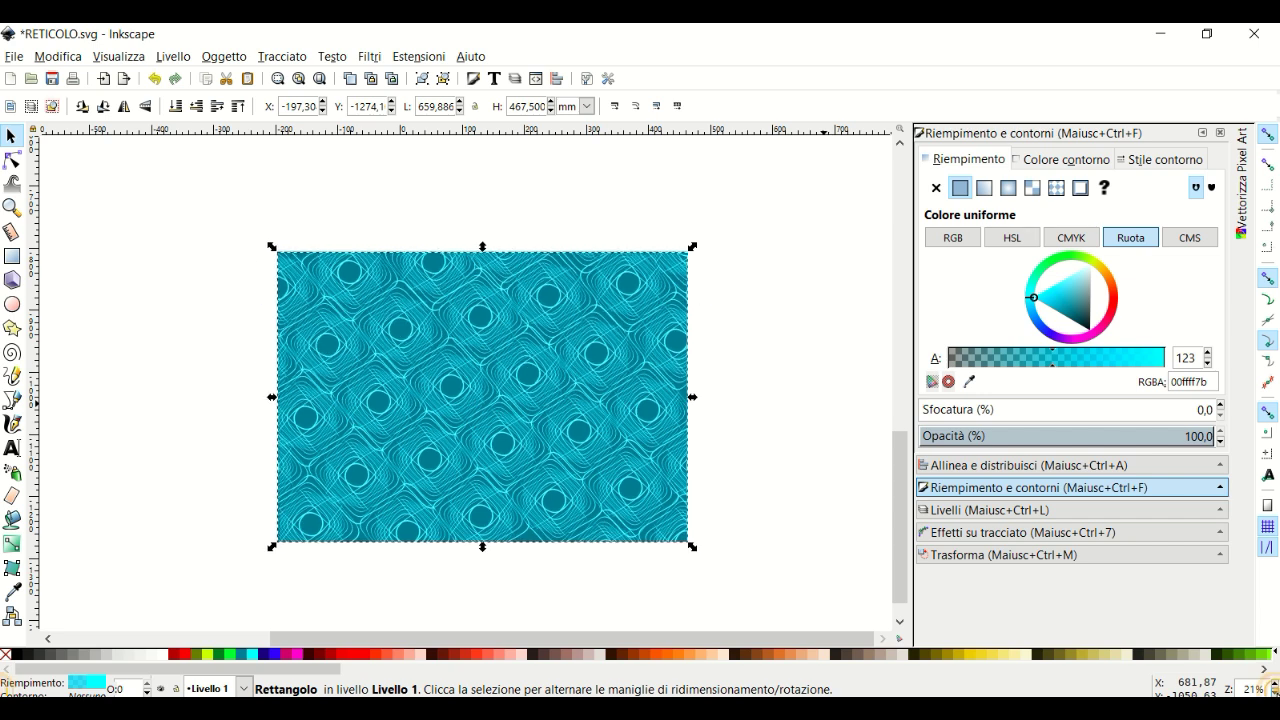
pyautogui.click(140, 160)
# Clip all the rosette tiles to the rectangle with Object > Clip > Set.
pyautogui.moveTo(109, 143); pyautogui.dragTo(836, 637)
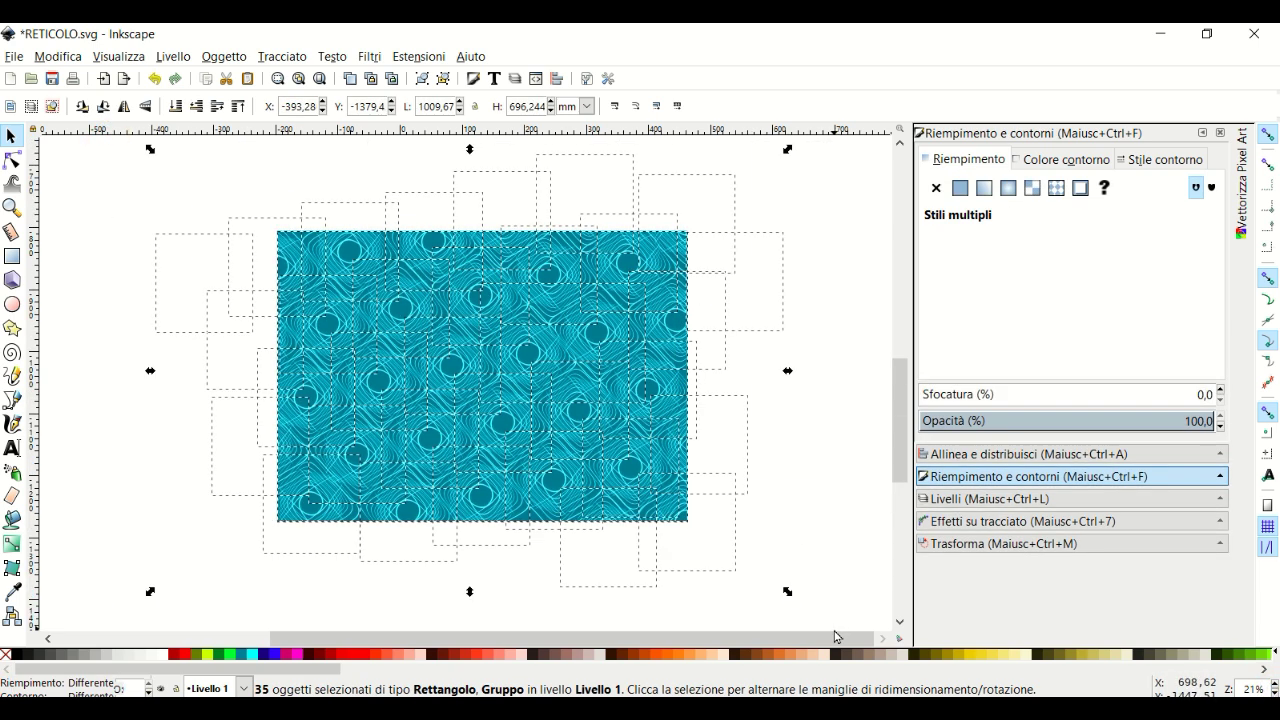
pyautogui.click(219, 60)
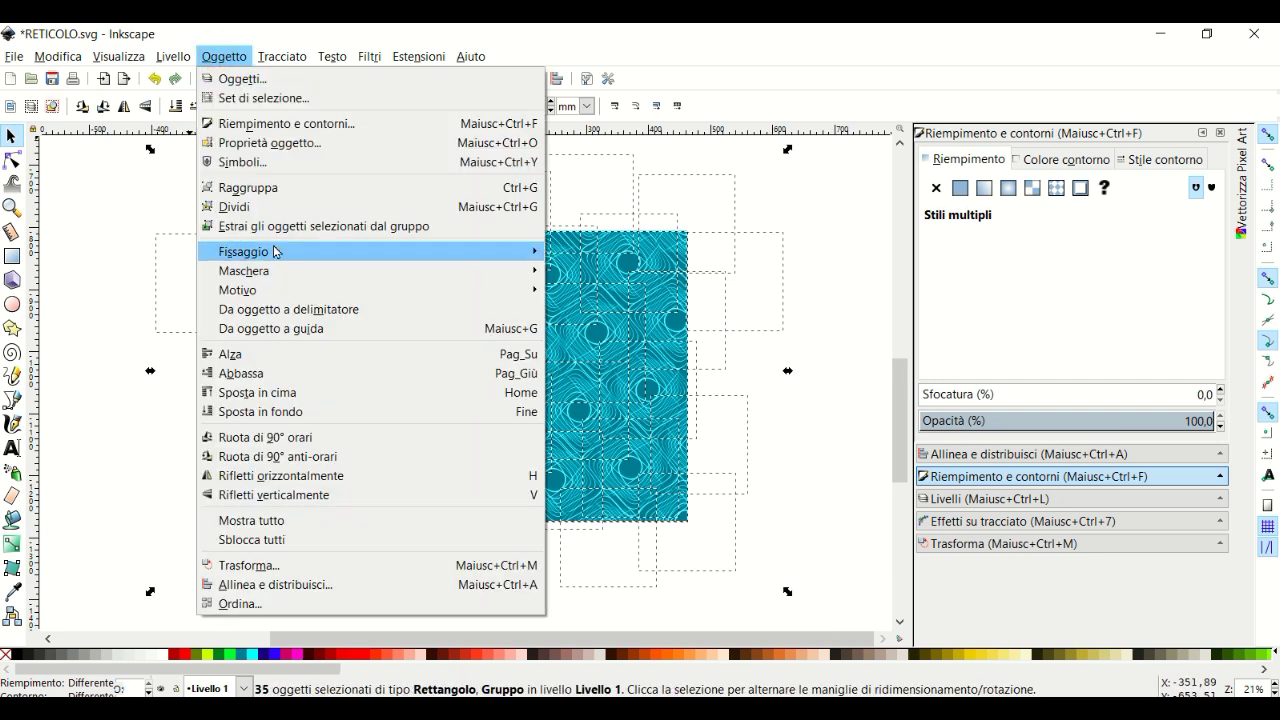
pyautogui.moveTo(243, 251)
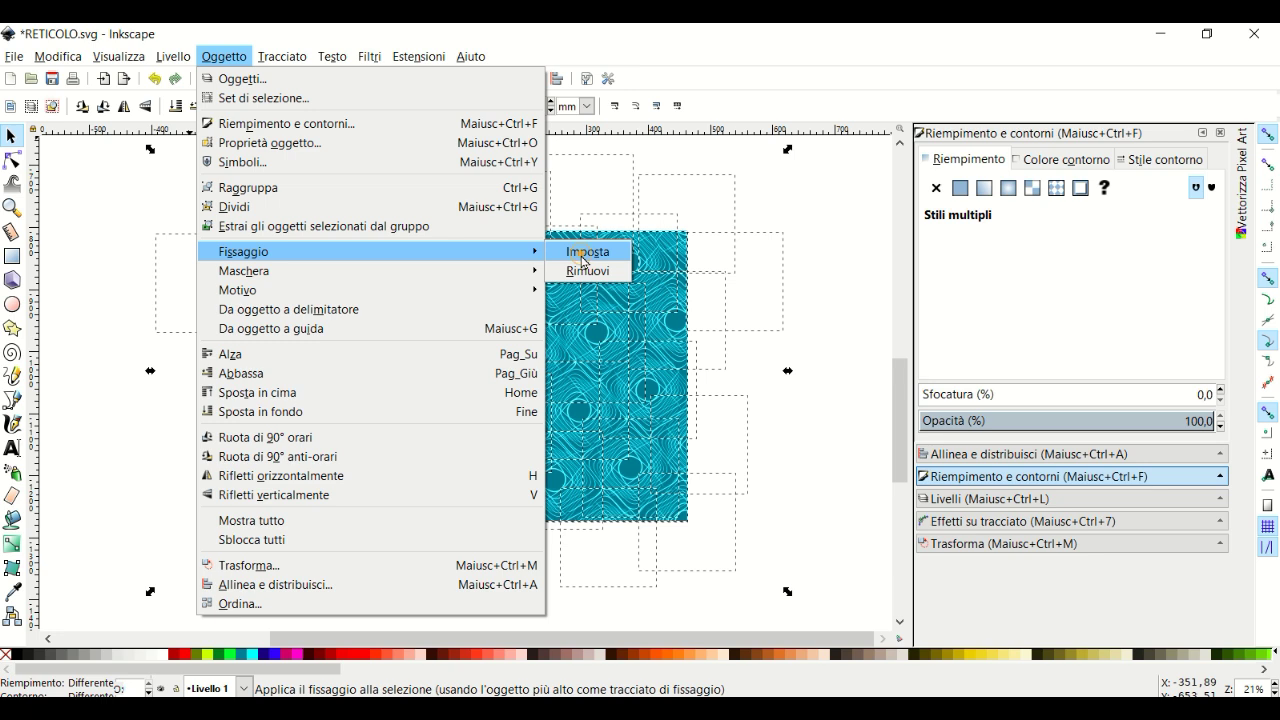
pyautogui.click(586, 252)
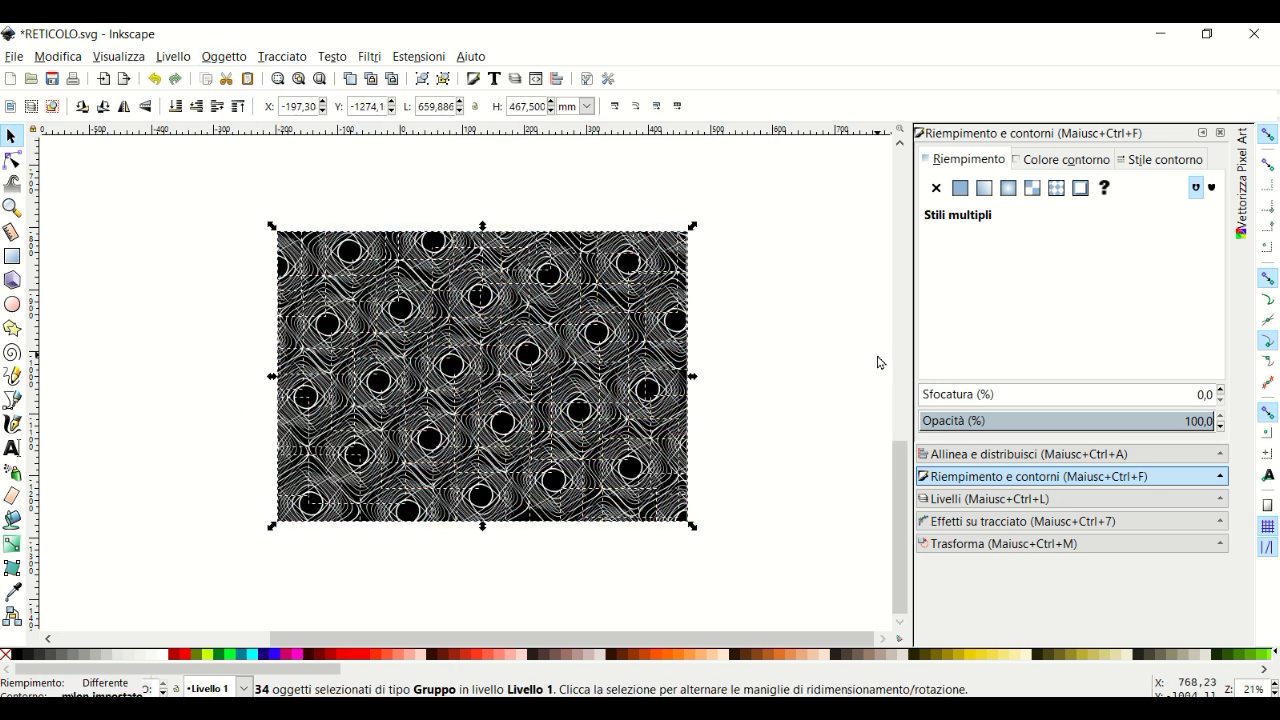
pyautogui.click(753, 246)
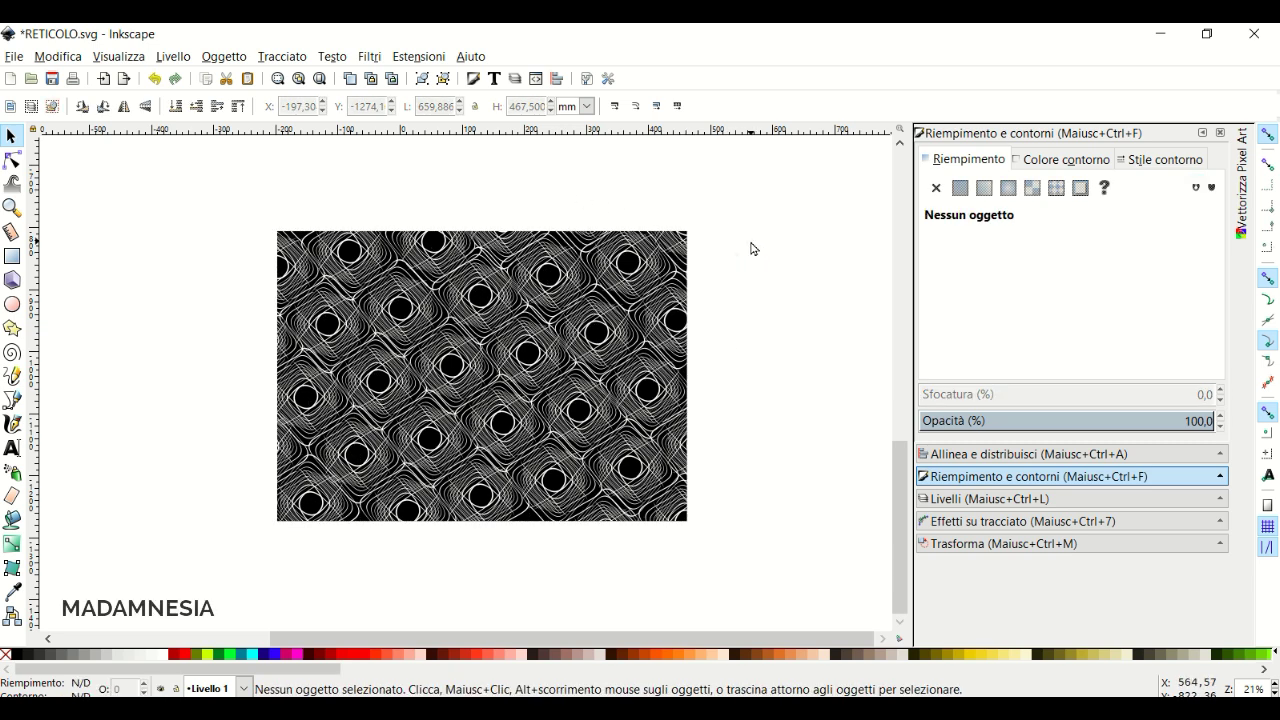
# Group the clipped pattern pieces into one group of 33 objects.
pyautogui.moveTo(250, 180); pyautogui.dragTo(800, 597)
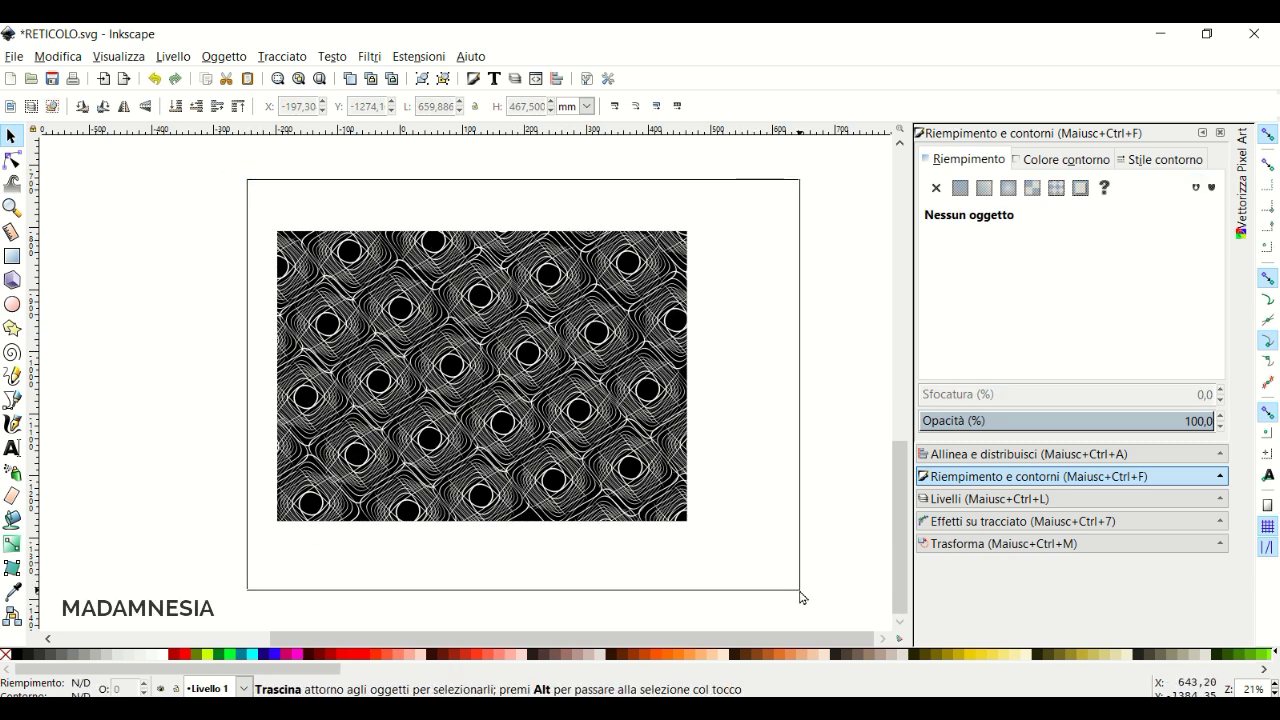
pyautogui.click(213, 58)
pyautogui.click(260, 192)
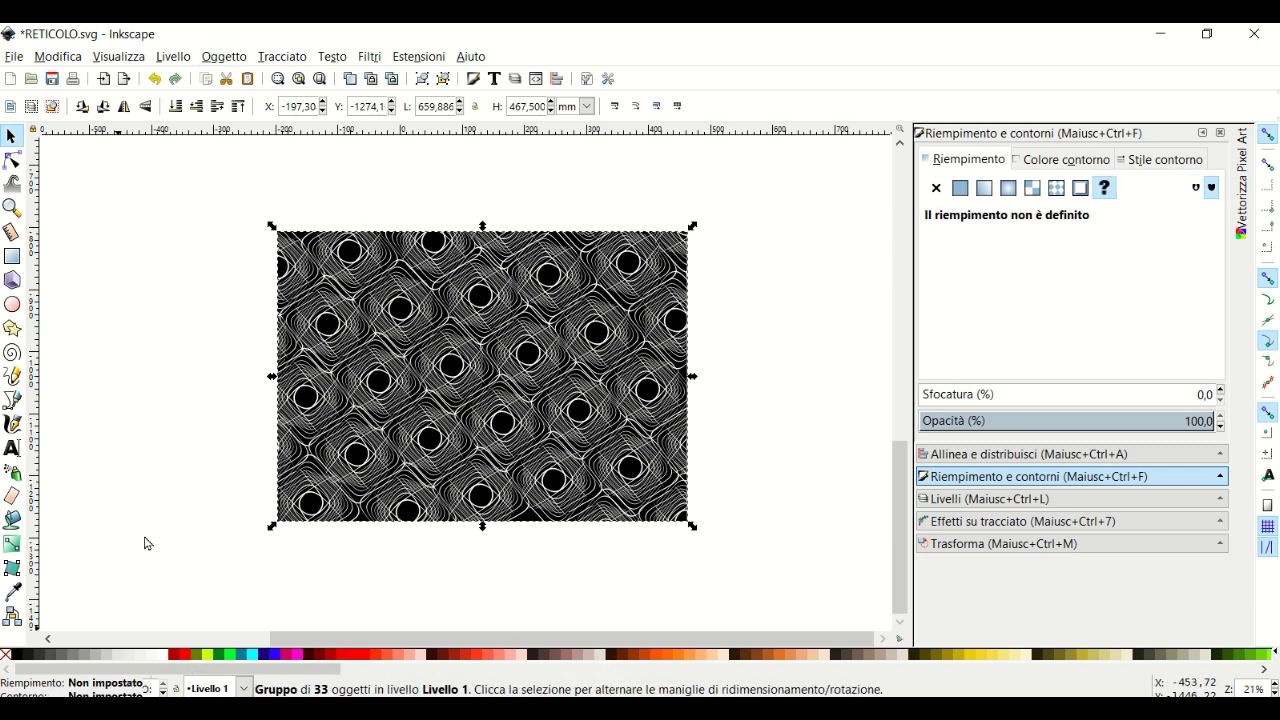
pyautogui.click(12, 257)
# Draw a tall cyan rectangle, move it onto the pattern, and send it to the bottom.
pyautogui.moveTo(189, 210); pyautogui.dragTo(250, 545)
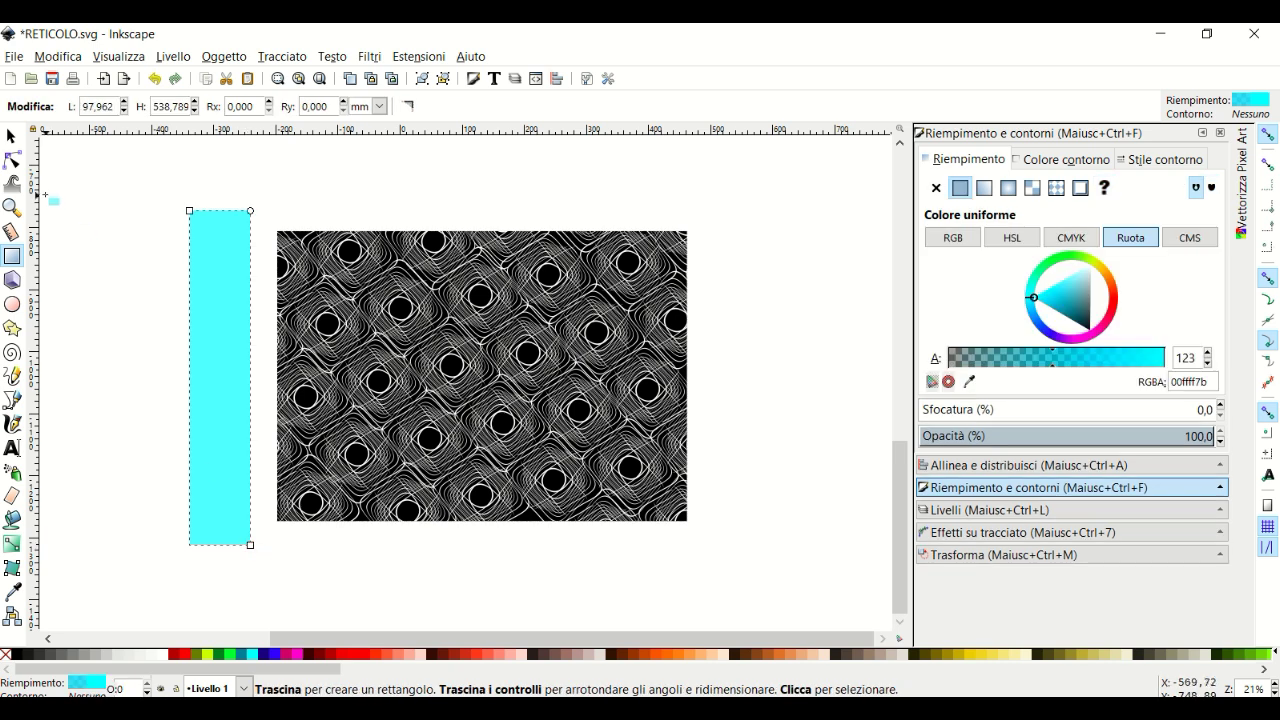
pyautogui.click(17, 136)
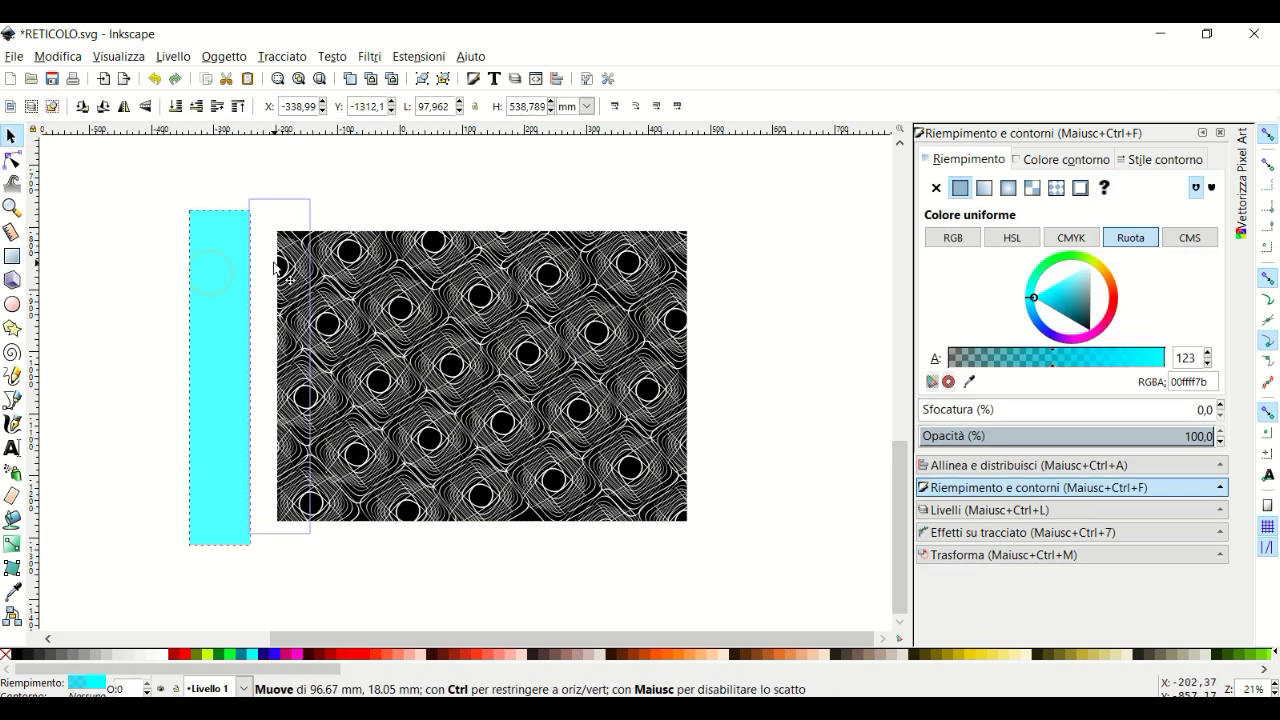
pyautogui.moveTo(210, 280); pyautogui.dragTo(284, 274)
pyautogui.click(226, 58)
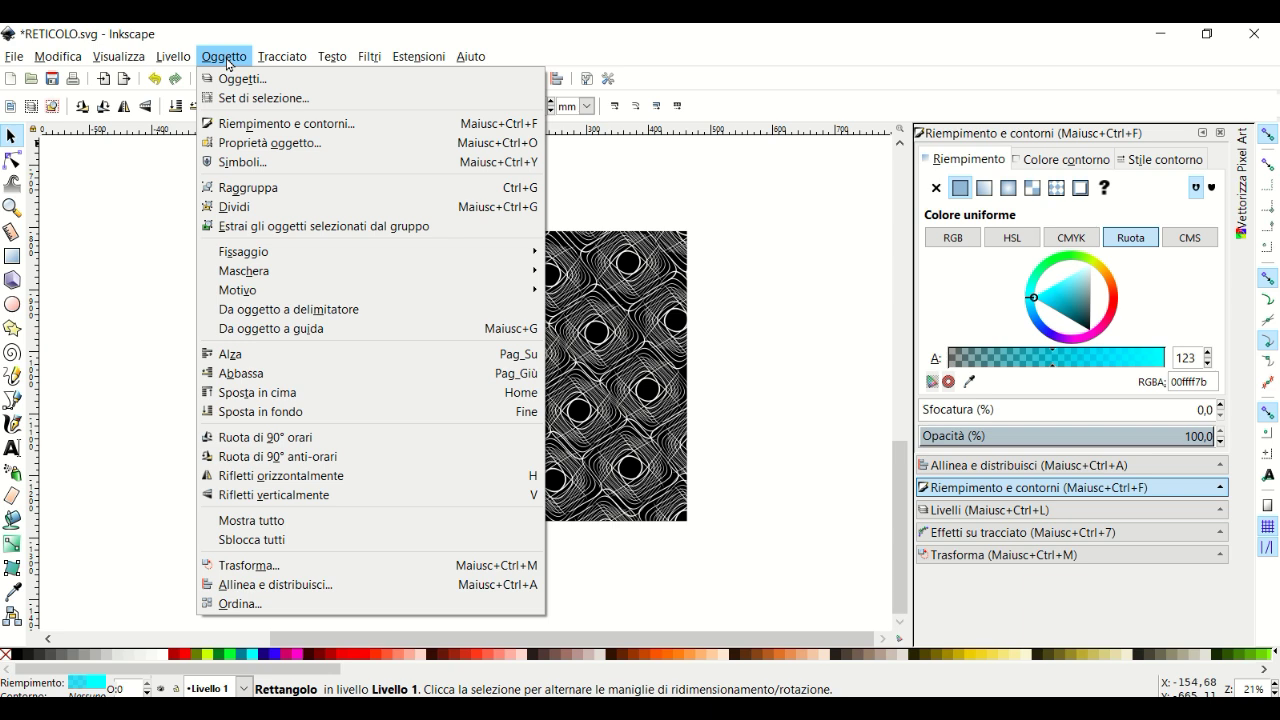
pyautogui.click(290, 411)
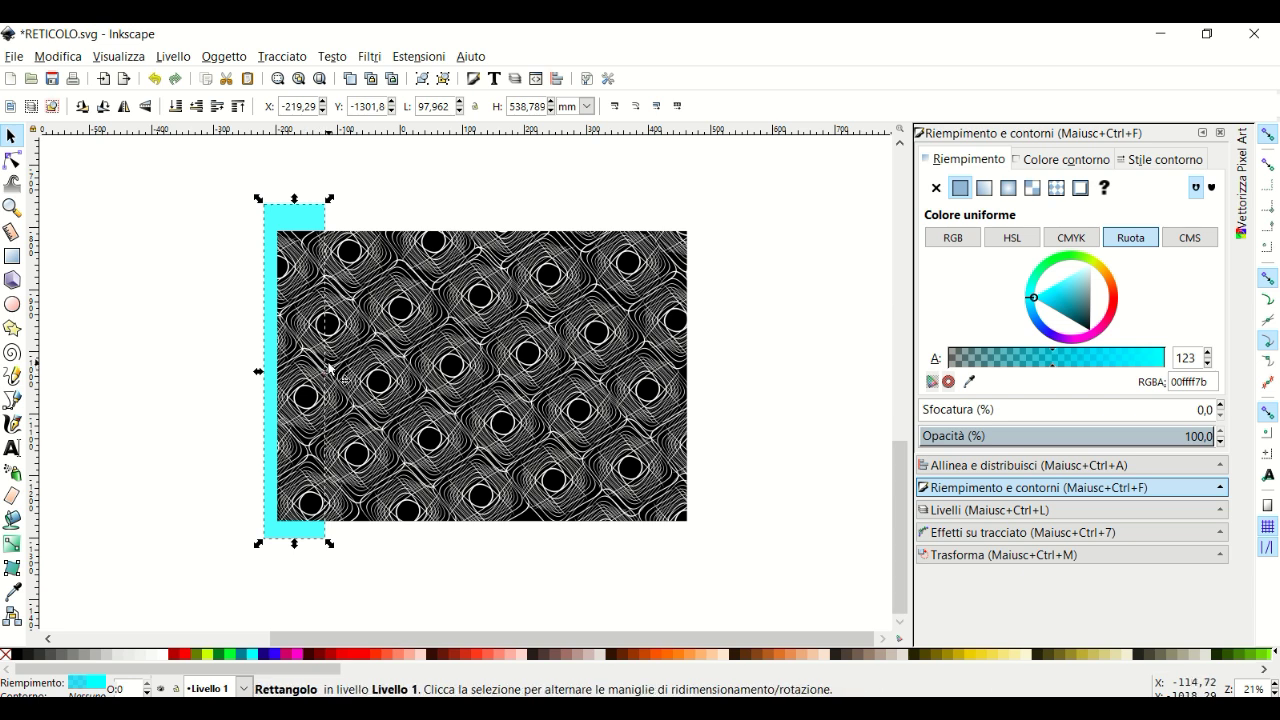
# Resize the cyan rectangle to 690.416 × 497.230 mm as an even border.
pyautogui.moveTo(330, 198); pyautogui.dragTo(700, 223)
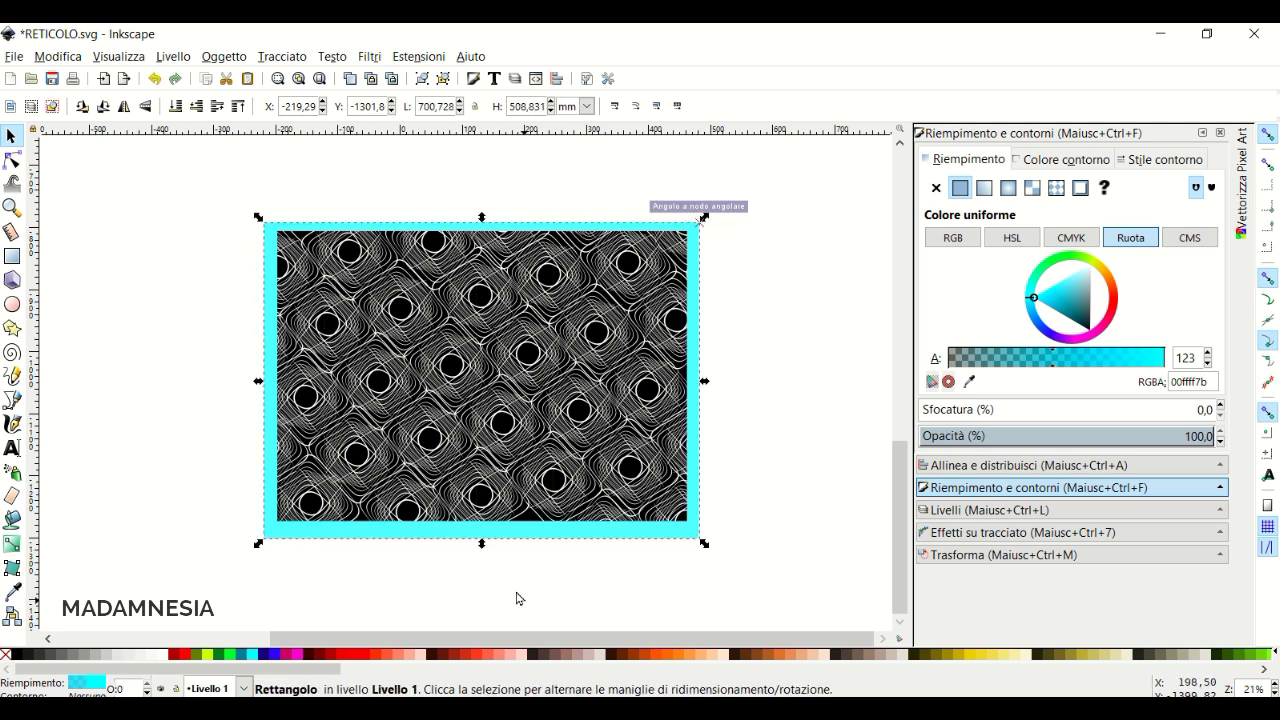
pyautogui.moveTo(481, 544); pyautogui.dragTo(488, 545)
pyautogui.moveTo(258, 377); pyautogui.dragTo(269, 380)
pyautogui.moveTo(706, 380); pyautogui.dragTo(704, 383)
pyautogui.moveTo(715, 173); pyautogui.dragTo(208, 596)
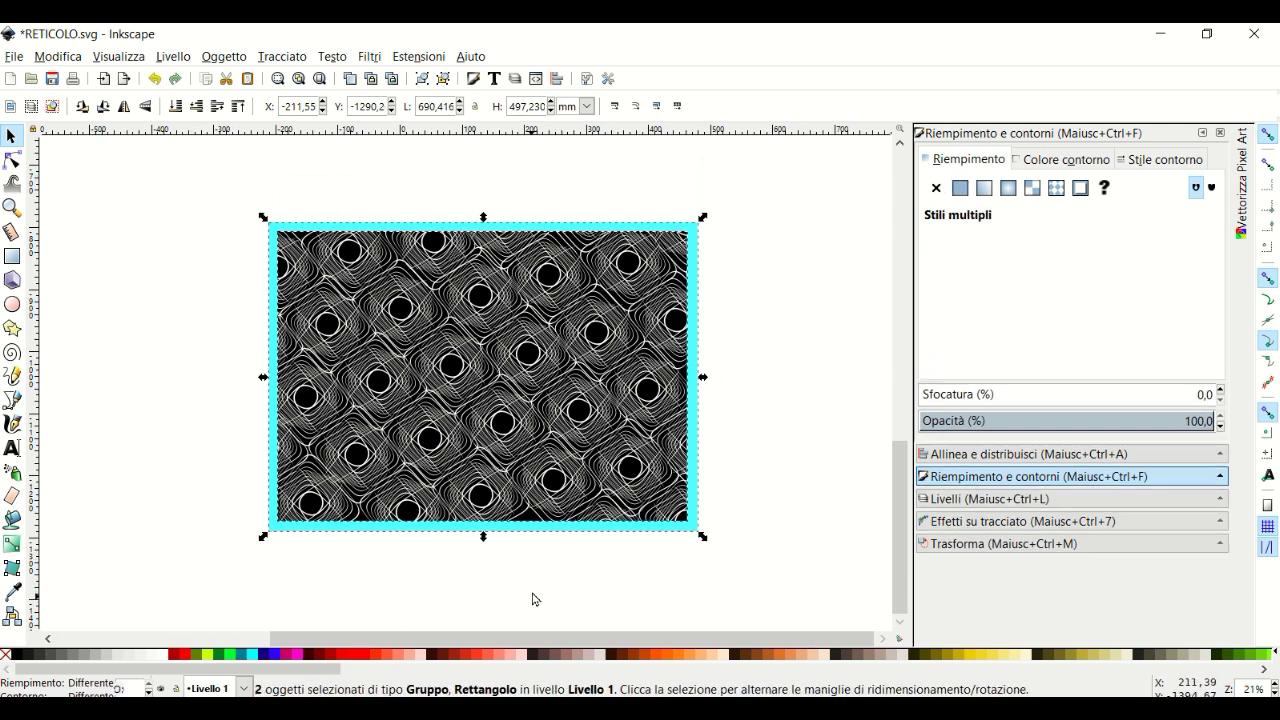
# Recolor the frame rectangle white and reselect it together with the pattern.
pyautogui.click(1008, 456)
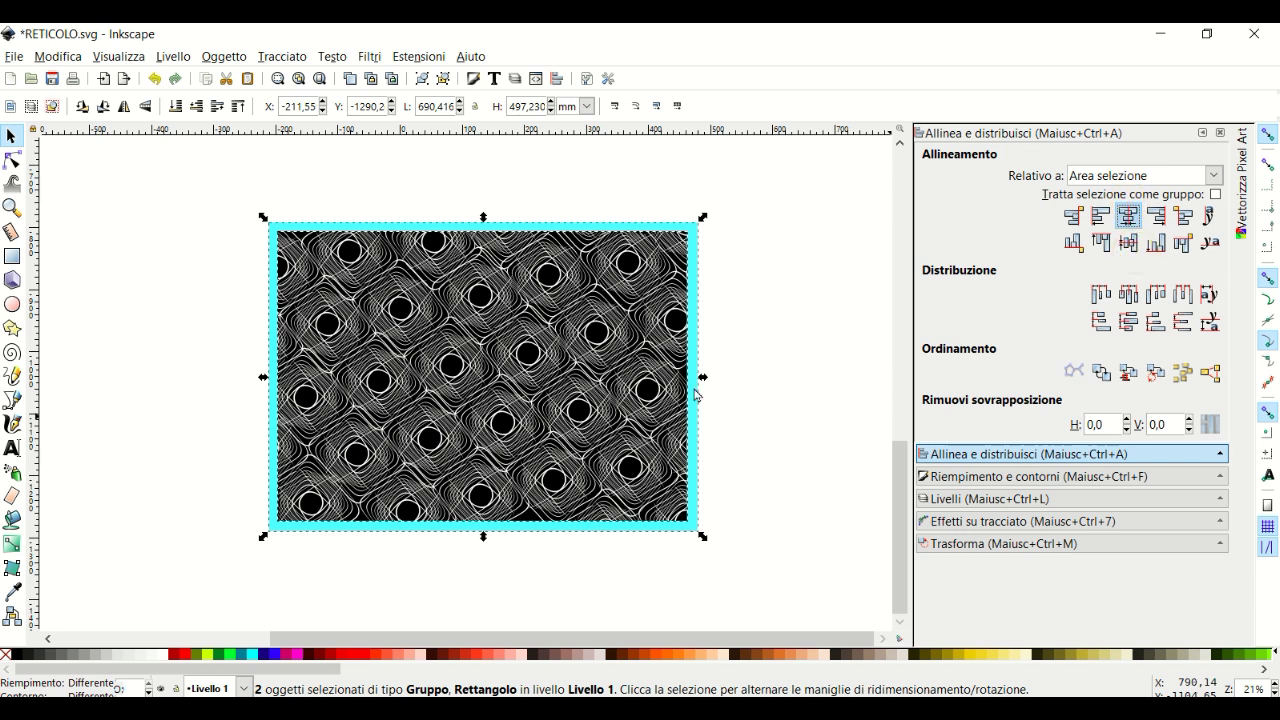
pyautogui.click(705, 418)
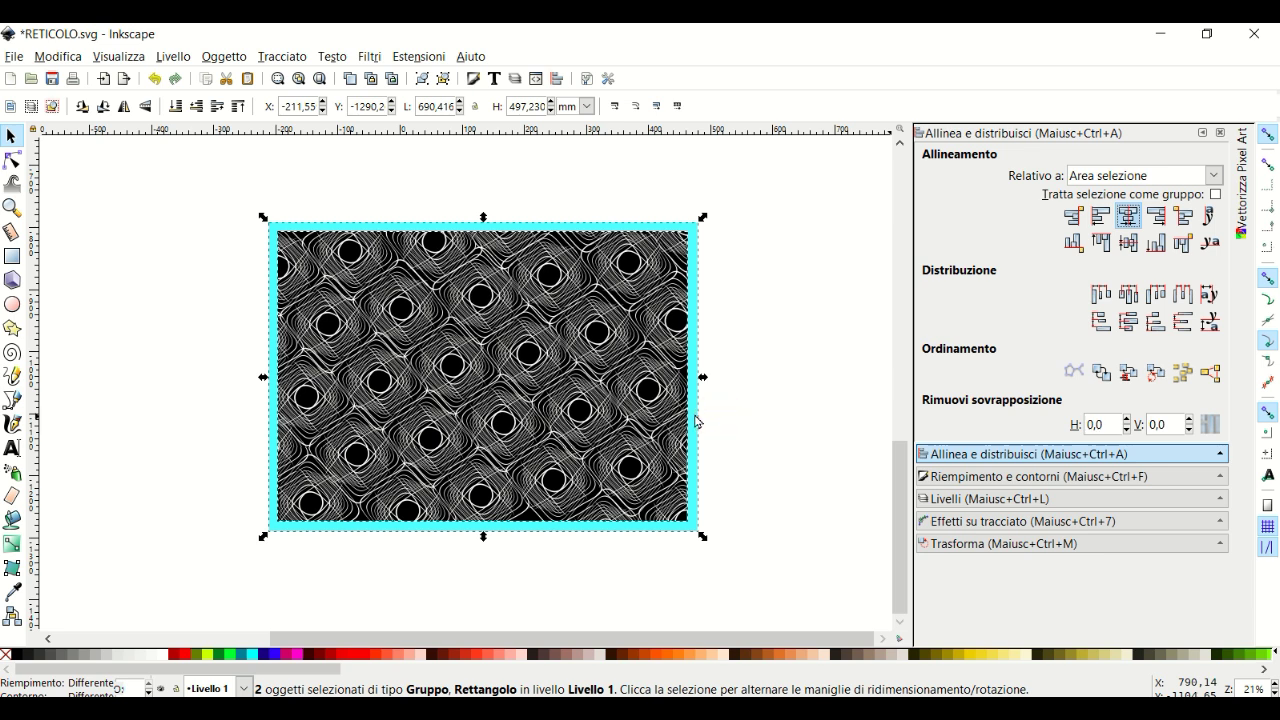
pyautogui.click(762, 500)
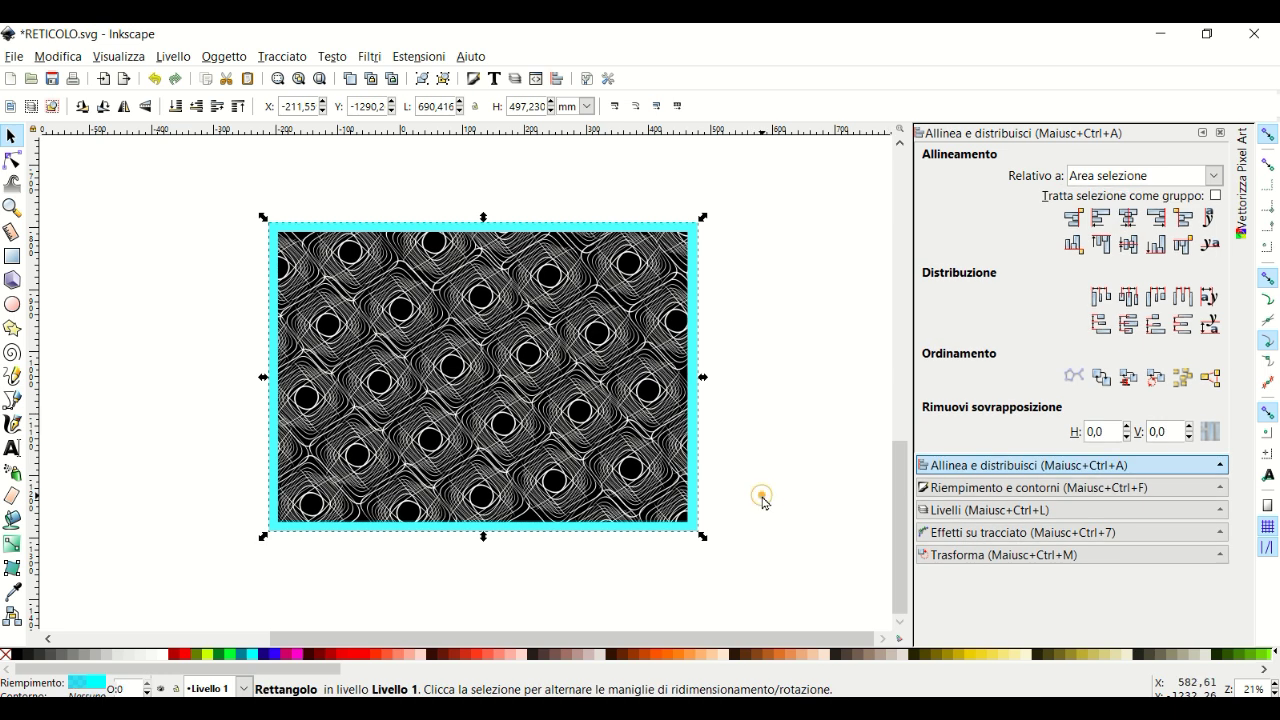
pyautogui.click(697, 488)
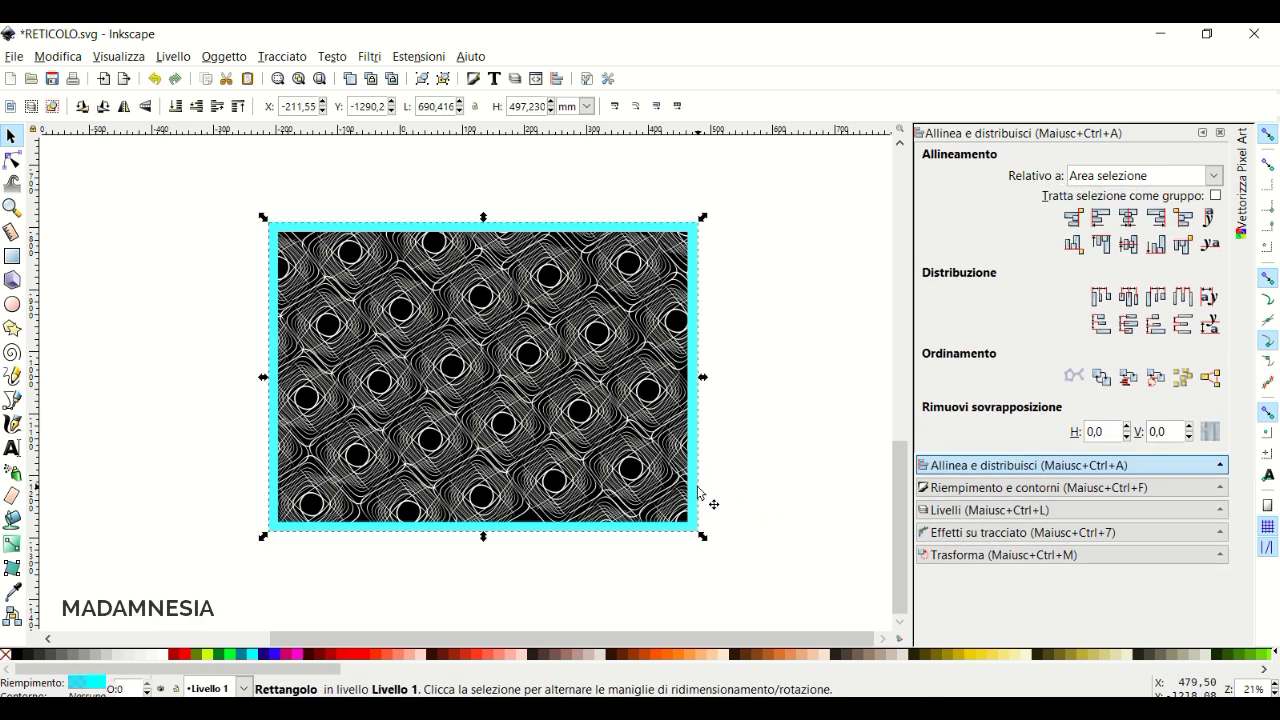
pyautogui.click(160, 654)
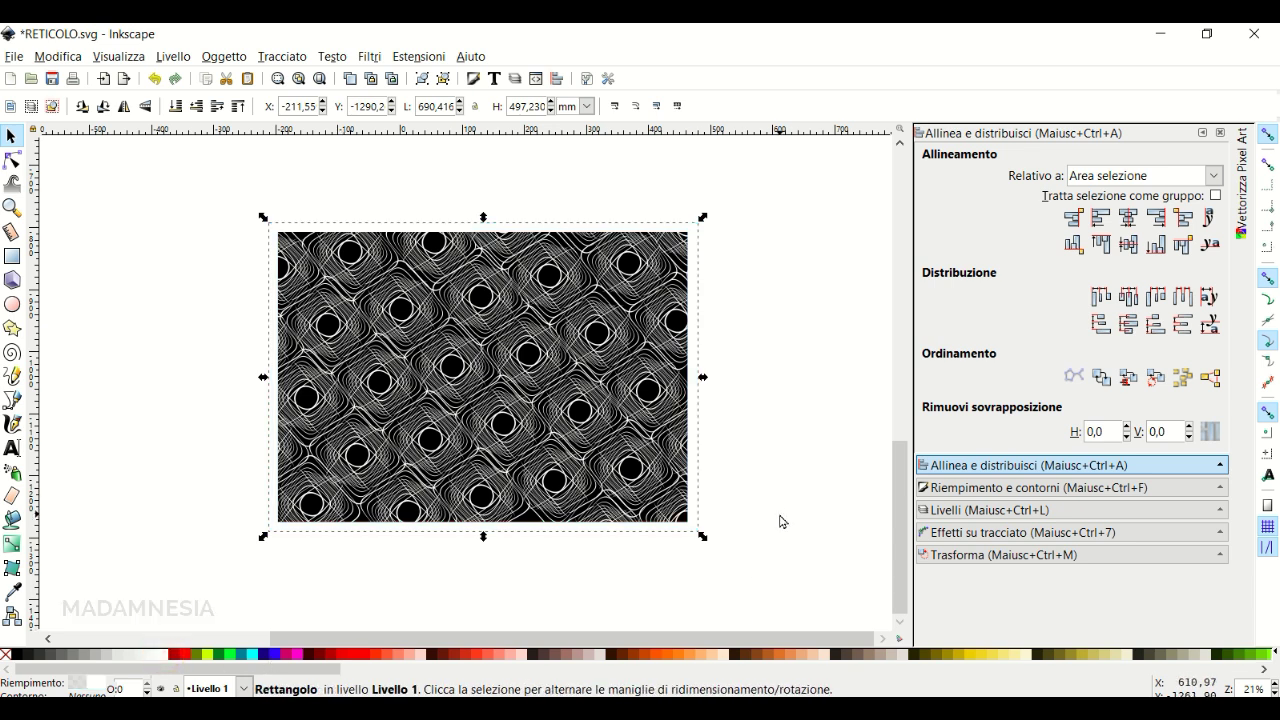
pyautogui.moveTo(216, 176); pyautogui.dragTo(814, 607)
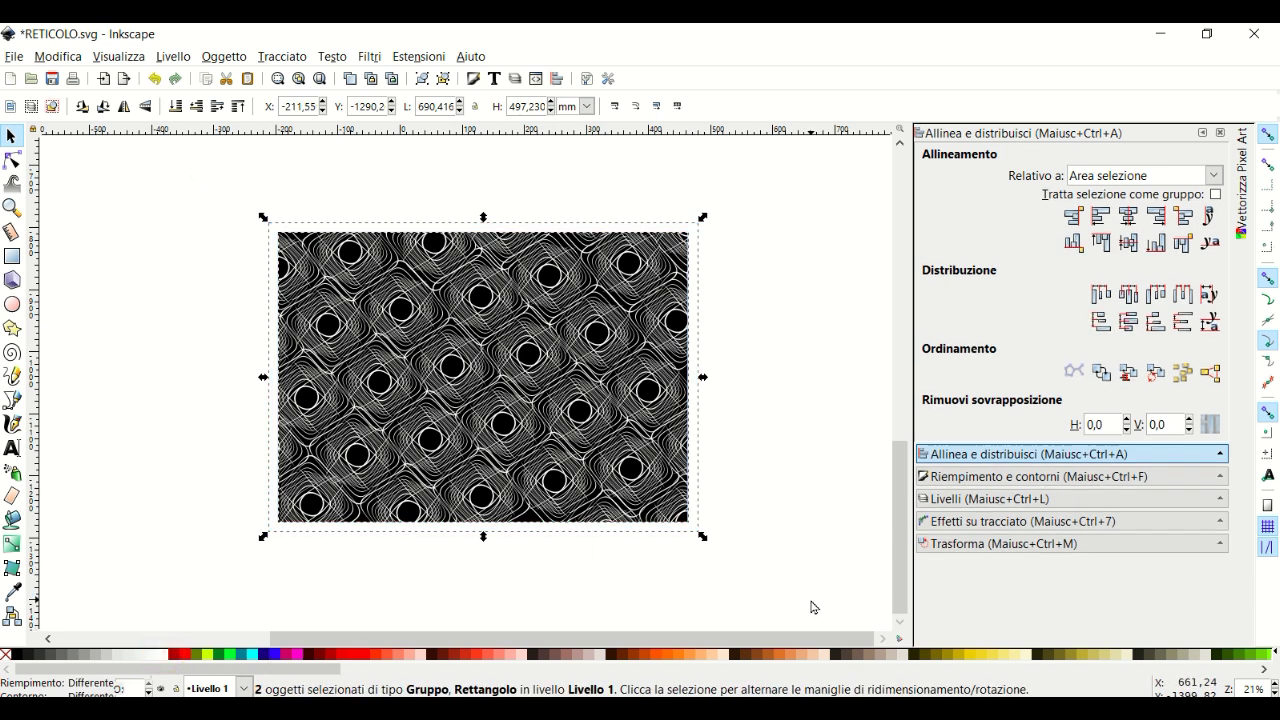
# Open PNG export for the selection at 2446 × 1762 pixels, 90 dpi.
pyautogui.click(14, 56)
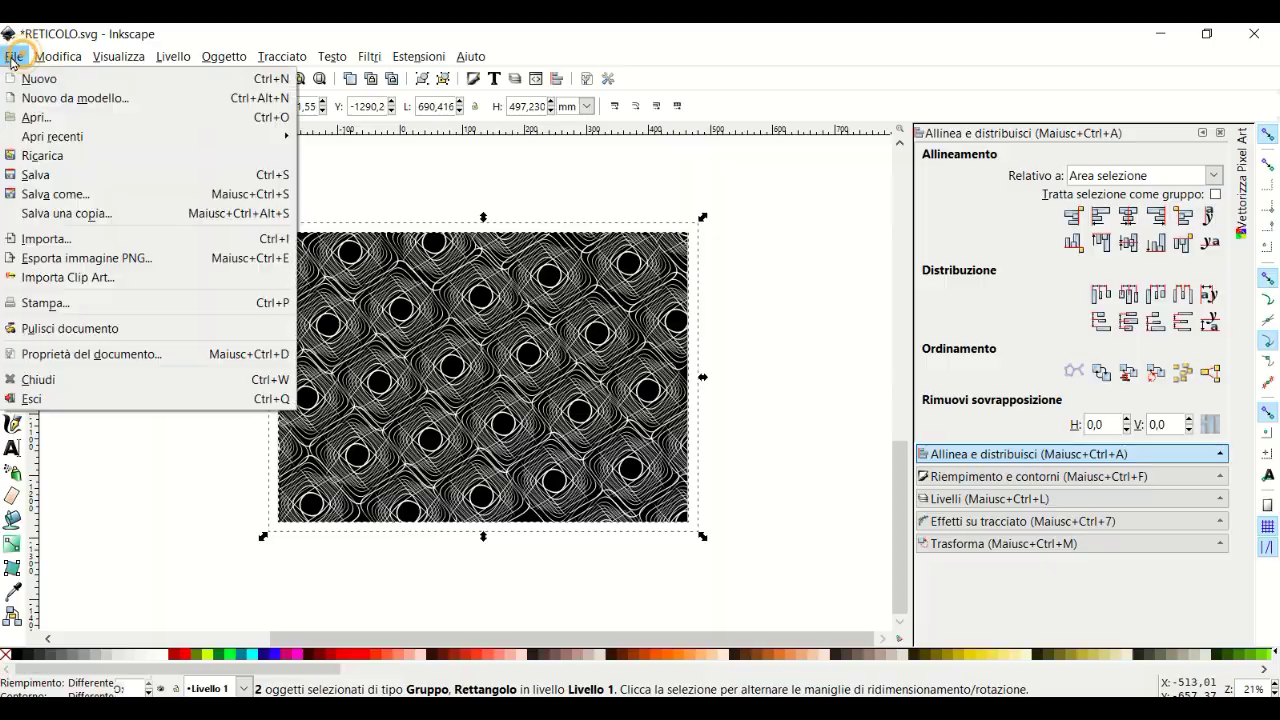
pyautogui.click(52, 262)
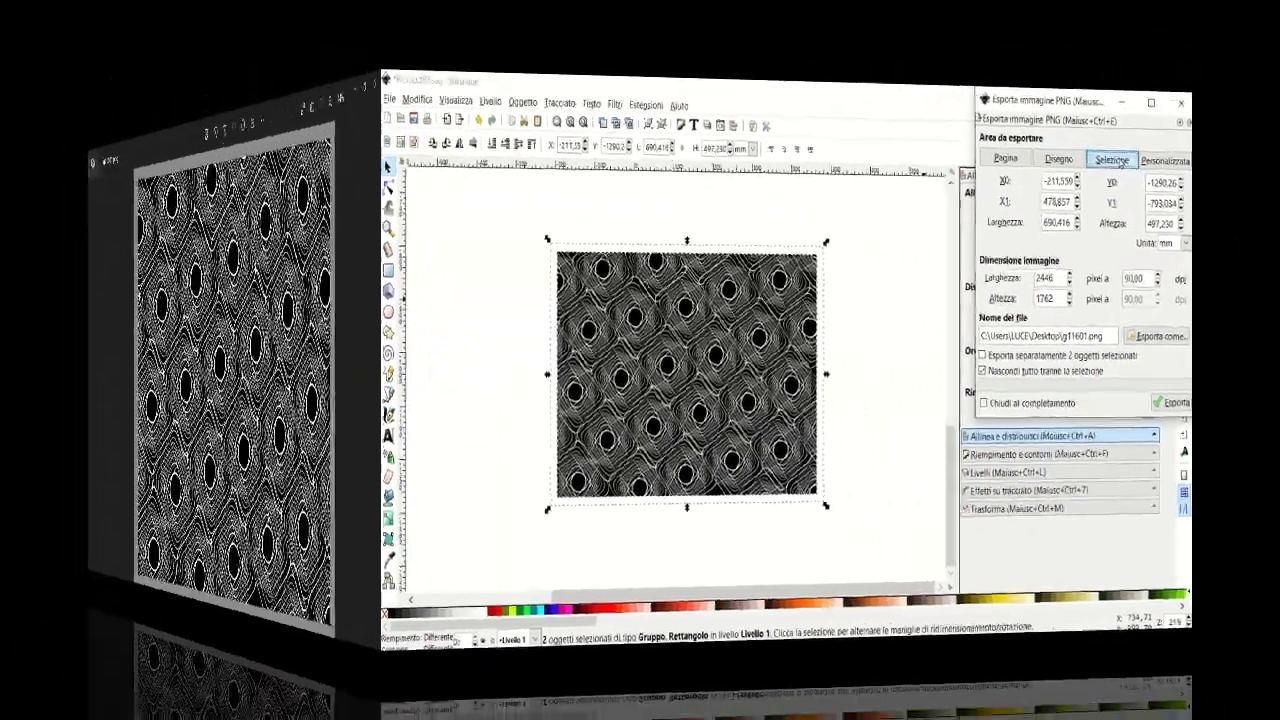